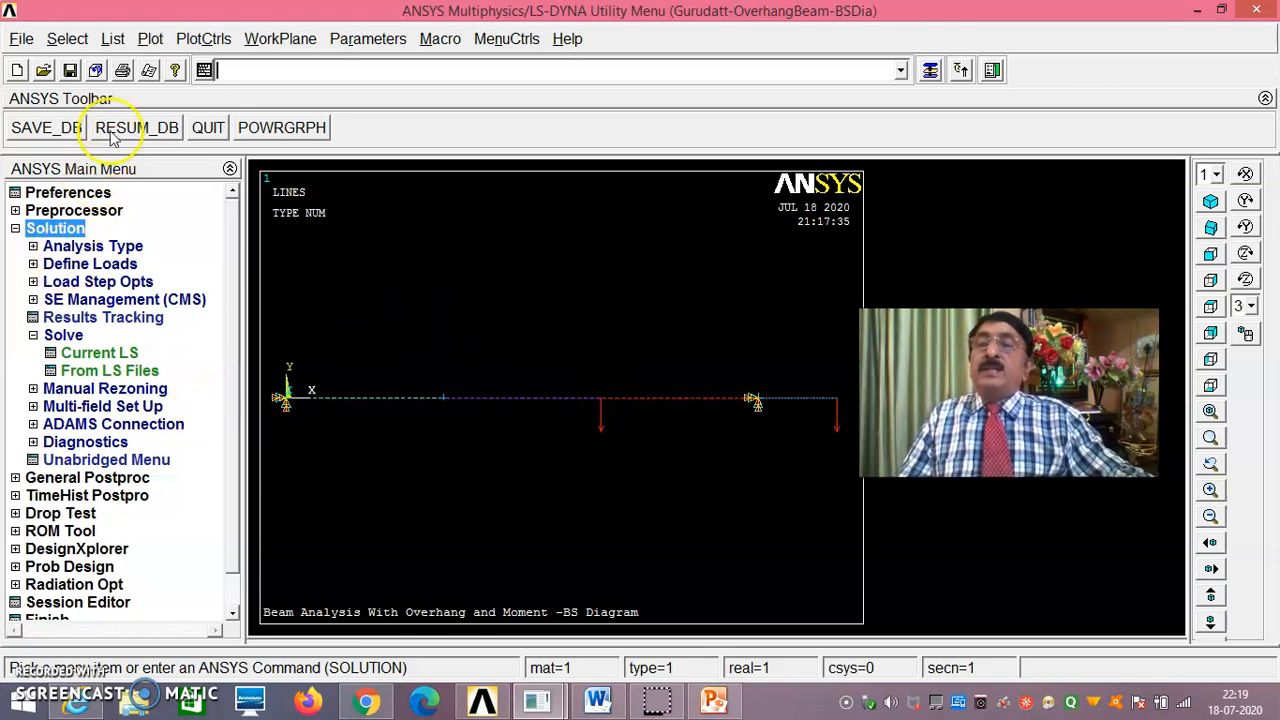
Step: List the coordinates of all keypoints, review them, and close the listing
{"action": "left_click", "coordinate": [110, 44]}
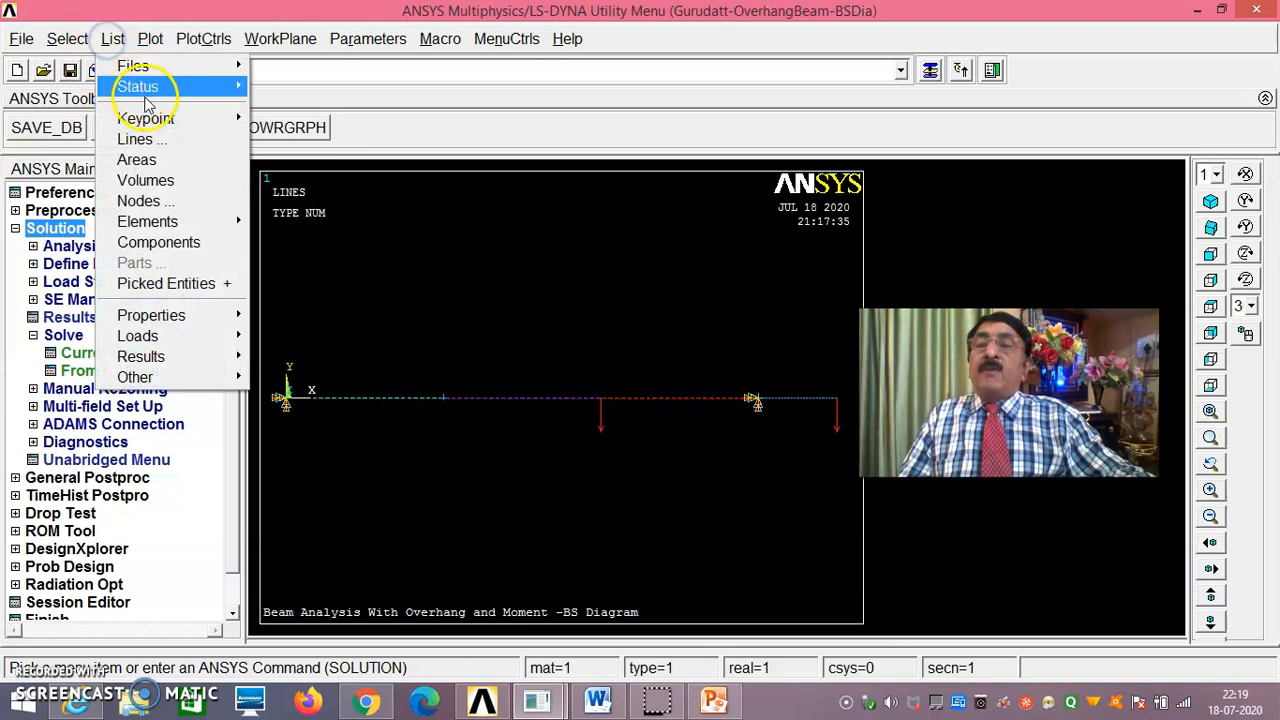
{"action": "mouse_move", "coordinate": [160, 119]}
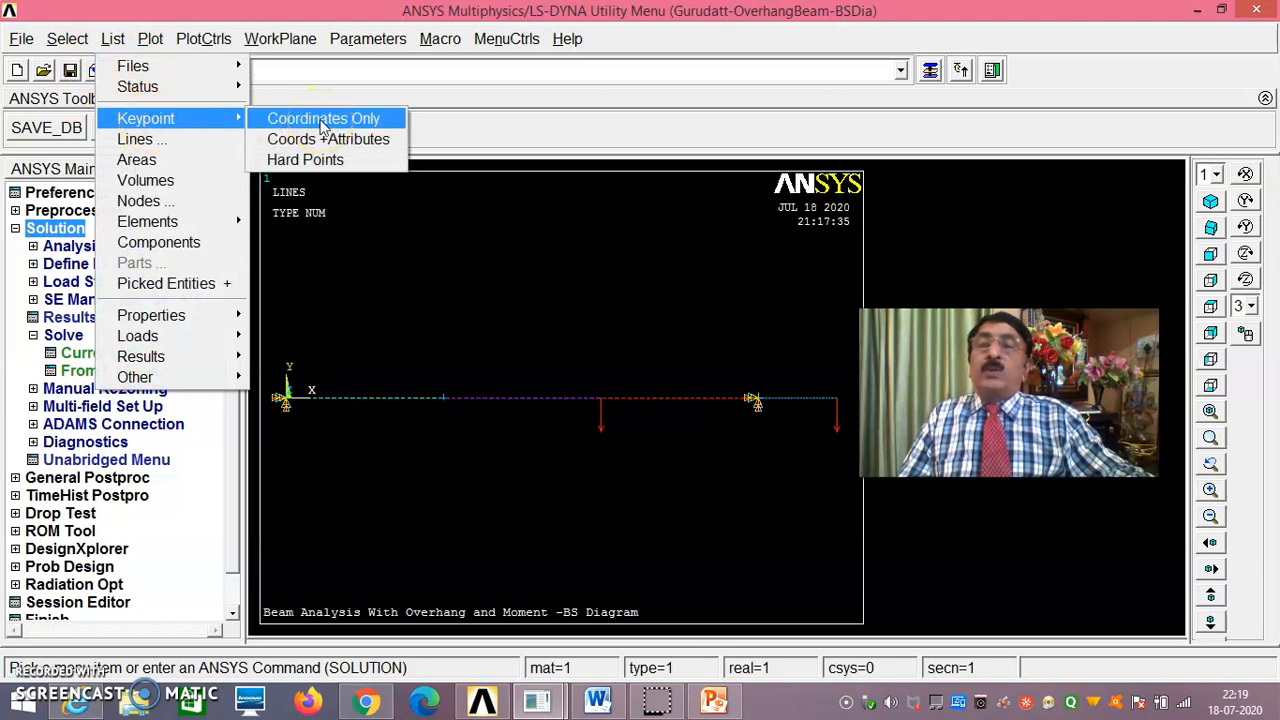
{"action": "left_click", "coordinate": [323, 120]}
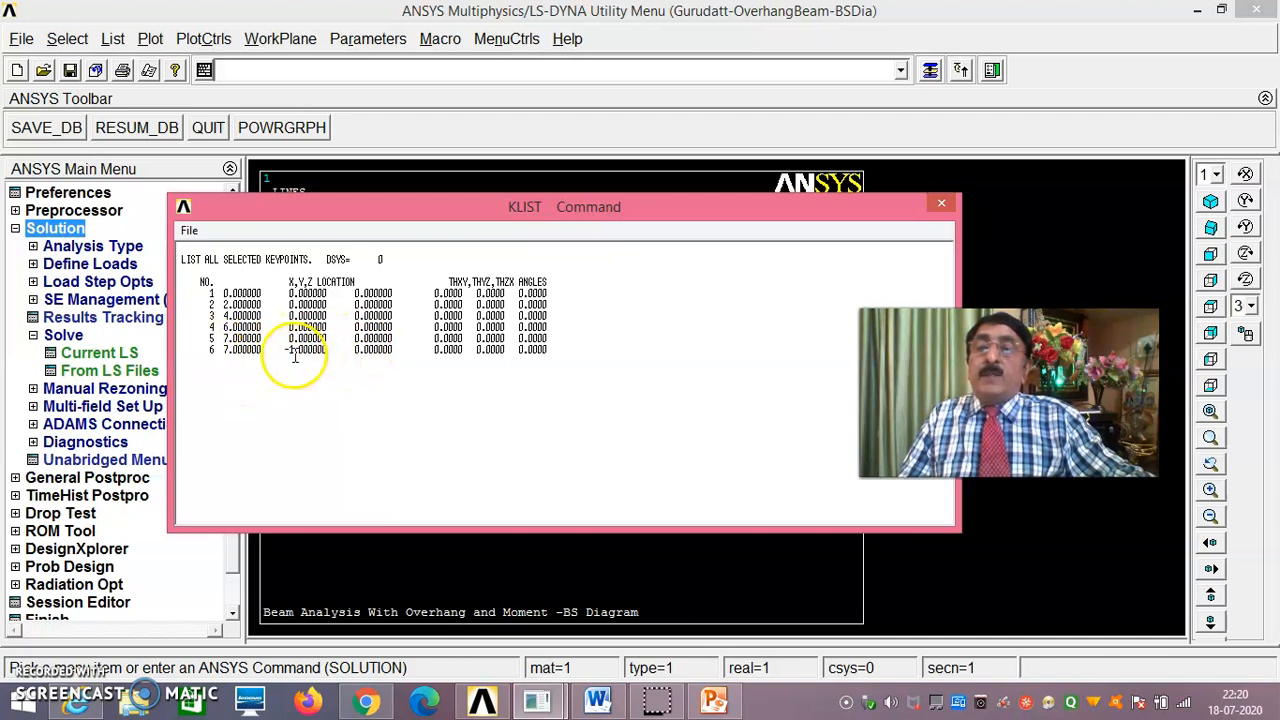
{"action": "left_click", "coordinate": [189, 231]}
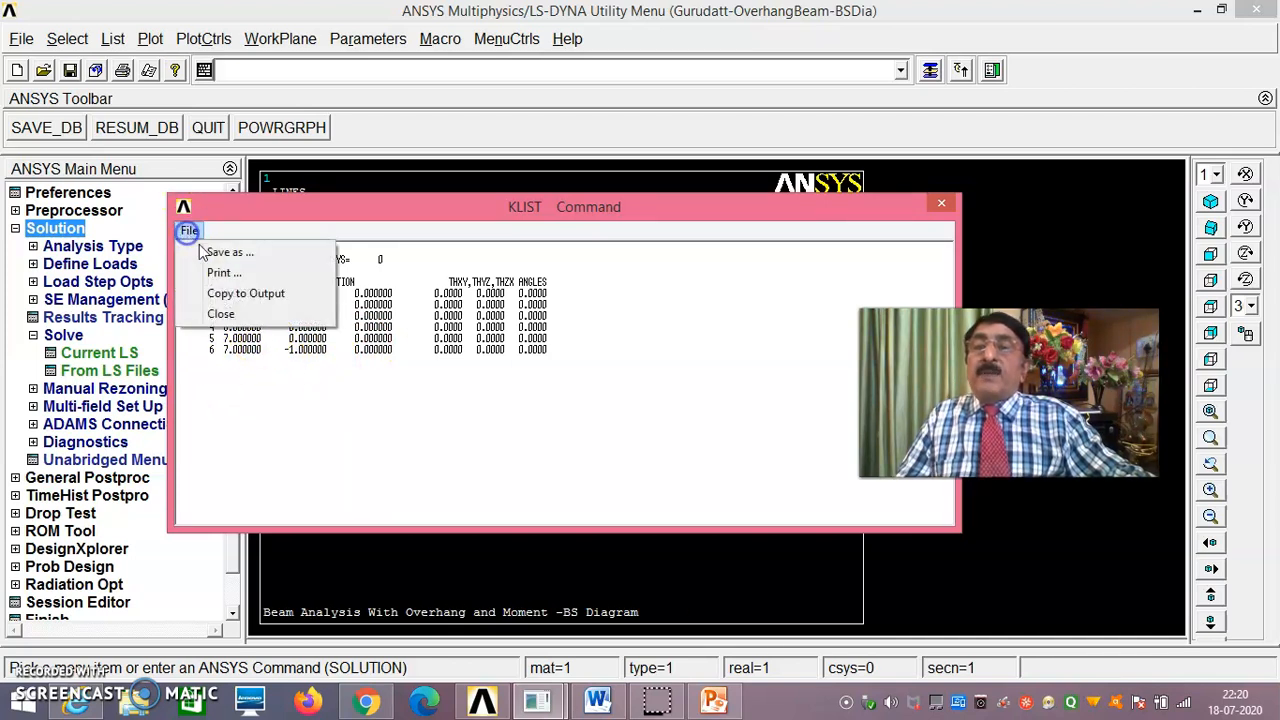
{"action": "left_click", "coordinate": [220, 313]}
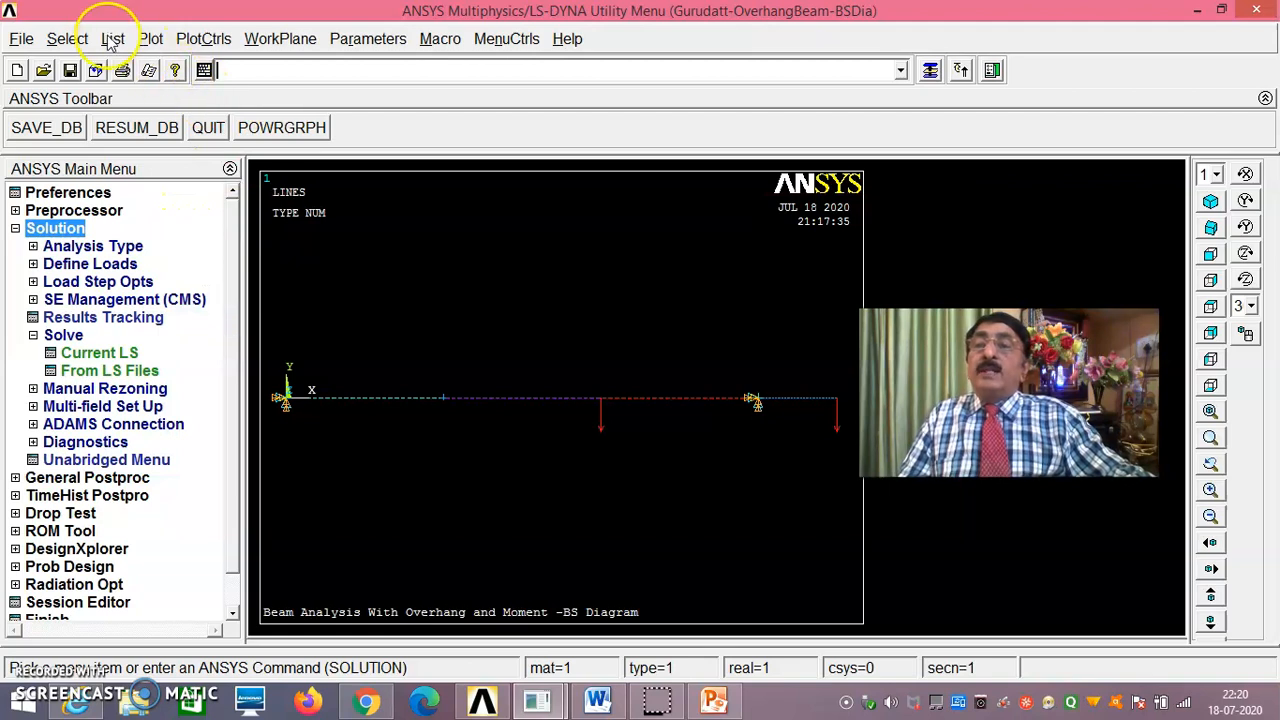
Step: List the properties of all materials, review them, and close the listing
{"action": "left_click", "coordinate": [112, 40]}
{"action": "mouse_move", "coordinate": [174, 222]}
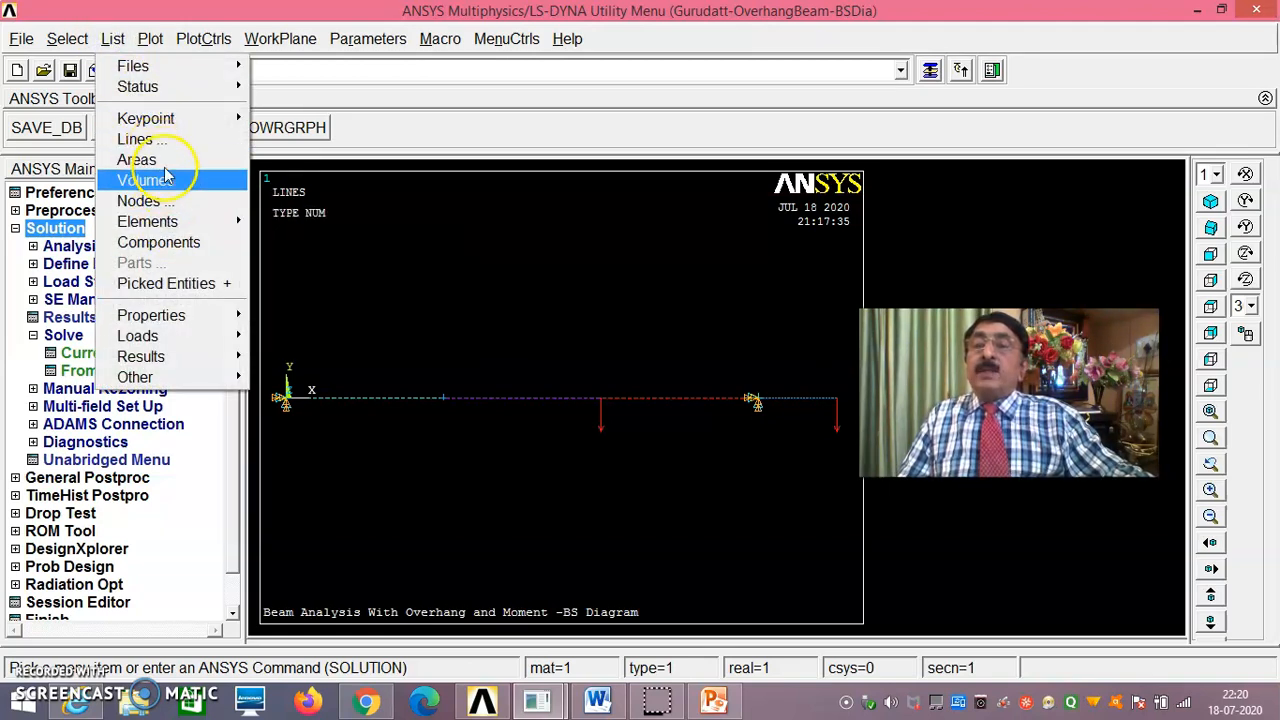
{"action": "mouse_move", "coordinate": [206, 318]}
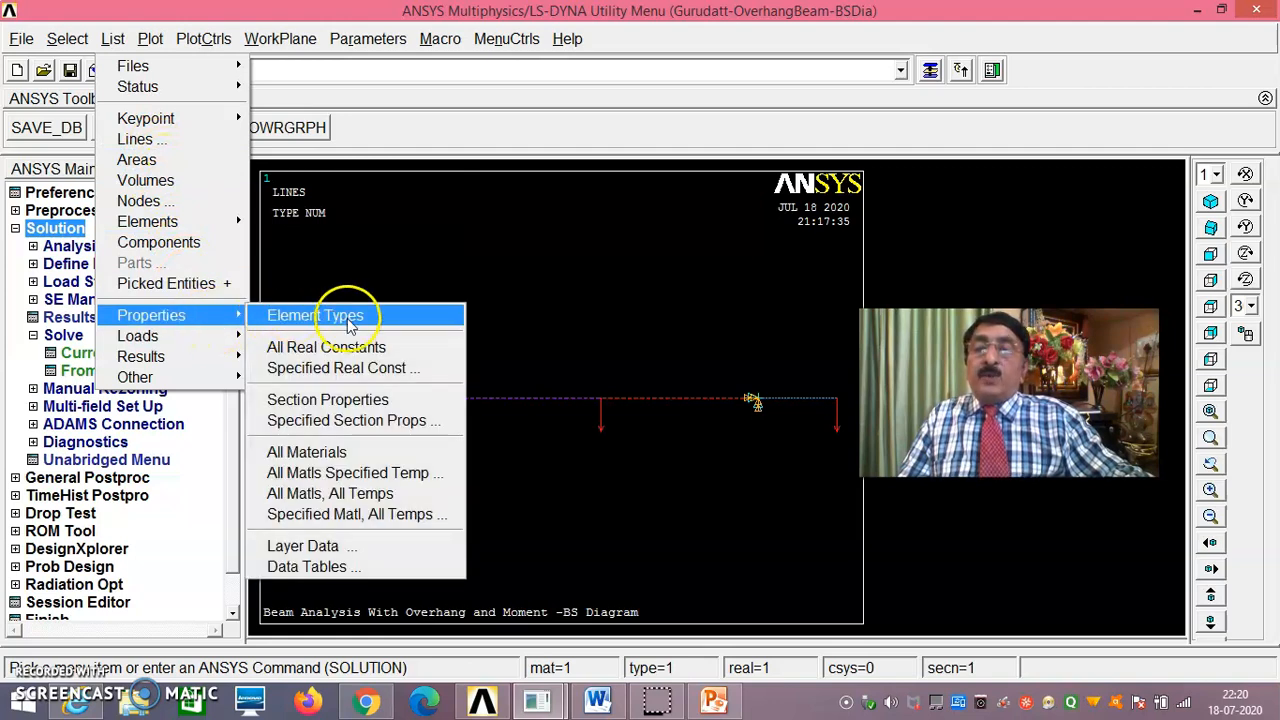
{"action": "left_click", "coordinate": [341, 452]}
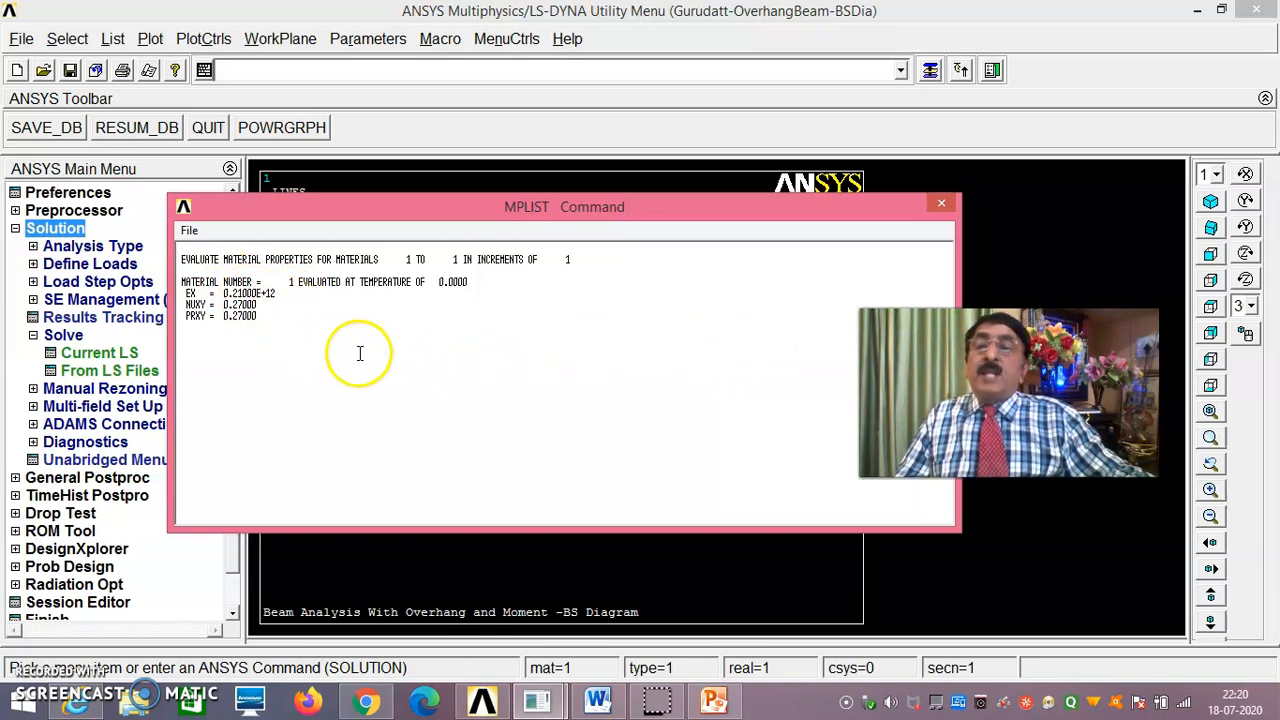
{"action": "left_click", "coordinate": [190, 232]}
{"action": "left_click", "coordinate": [215, 322]}
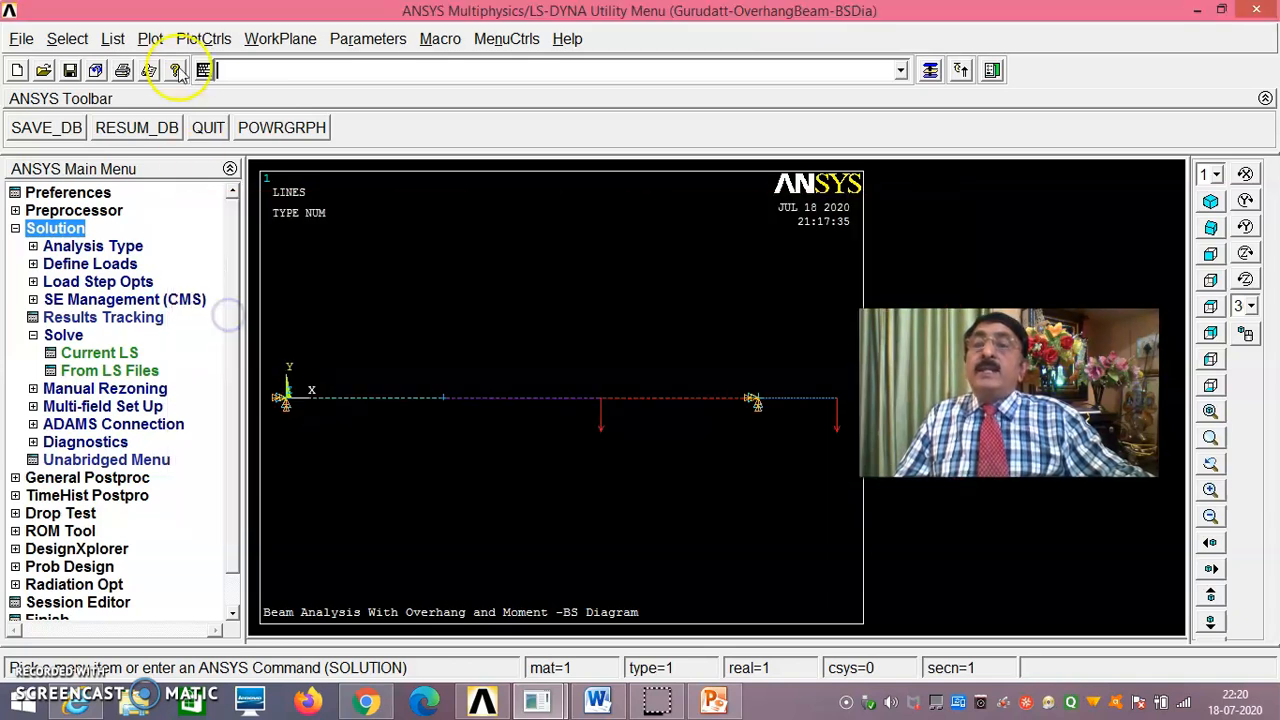
Step: Turn on keypoint numbers in the plot numbering controls and replot the beam lines
{"action": "left_click", "coordinate": [114, 40]}
{"action": "left_click", "coordinate": [200, 139]}
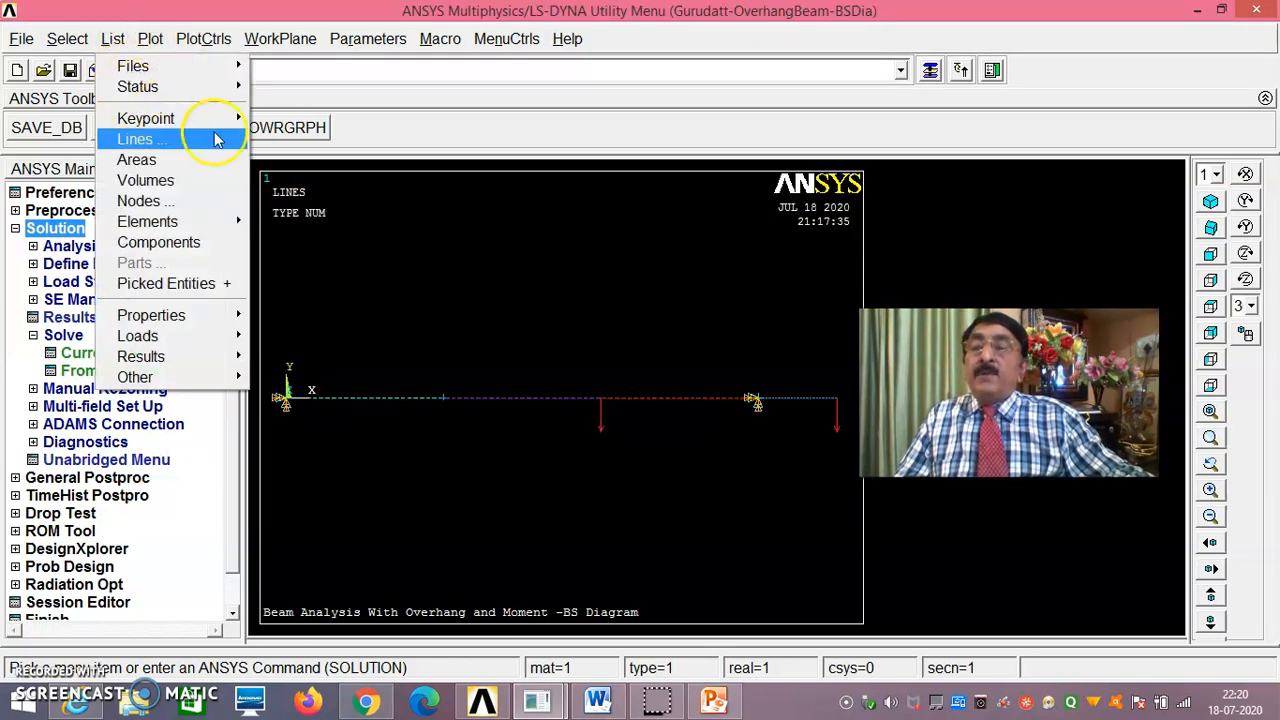
{"action": "left_click", "coordinate": [200, 38]}
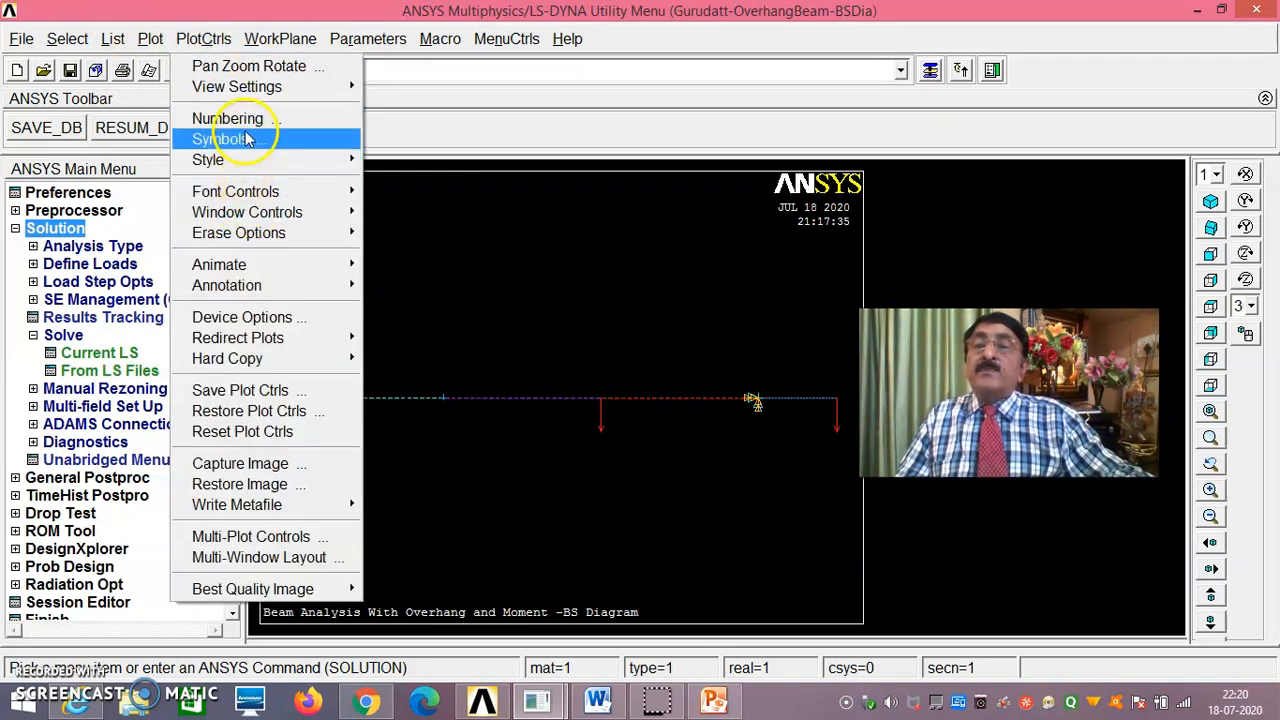
{"action": "left_click", "coordinate": [249, 119]}
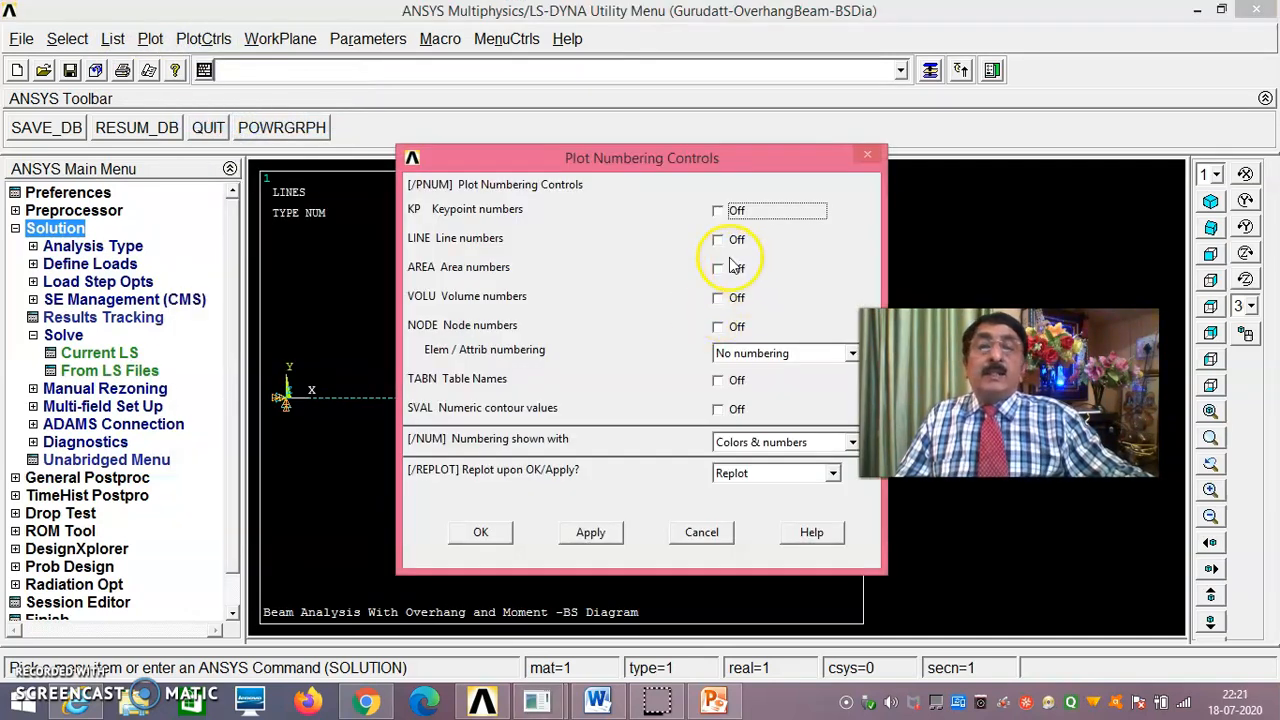
{"action": "left_click", "coordinate": [480, 532]}
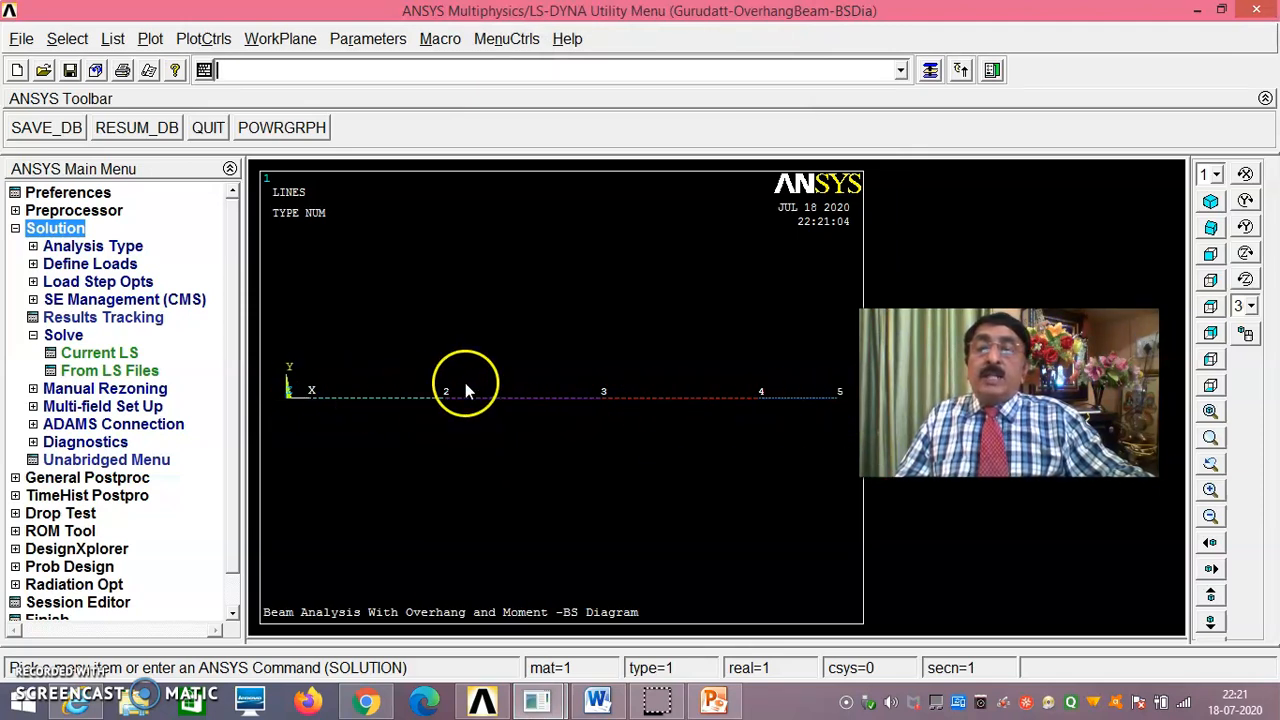
Step: List the DOF constraints on all keypoints, compare them with the numbered beam plot, and close the listing
{"action": "left_click", "coordinate": [113, 38]}
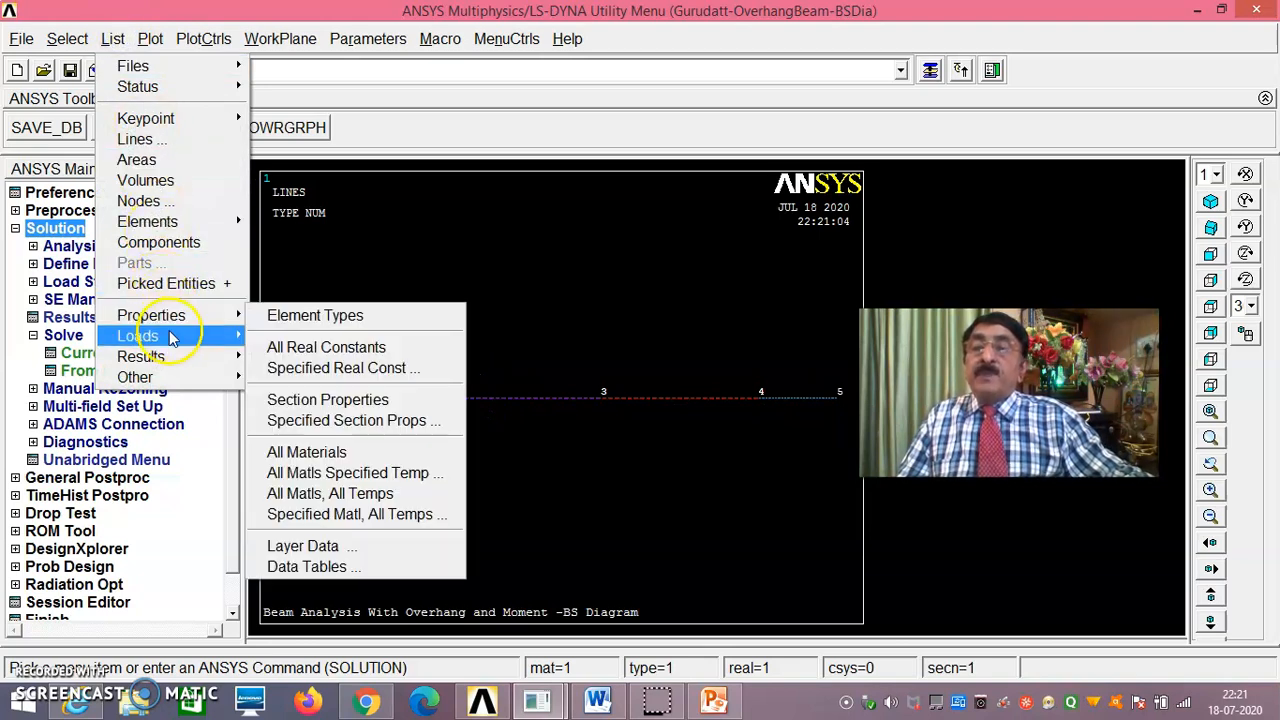
{"action": "mouse_move", "coordinate": [171, 335]}
{"action": "mouse_move", "coordinate": [314, 336]}
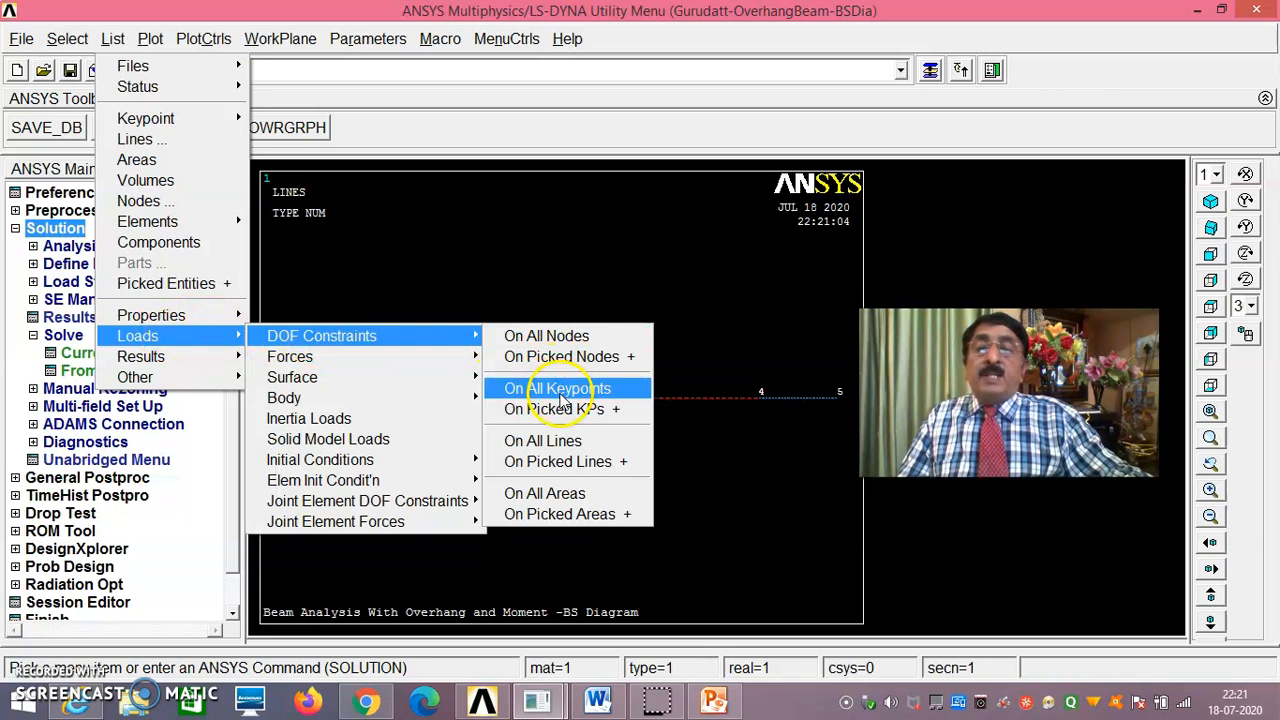
{"action": "left_click", "coordinate": [560, 394]}
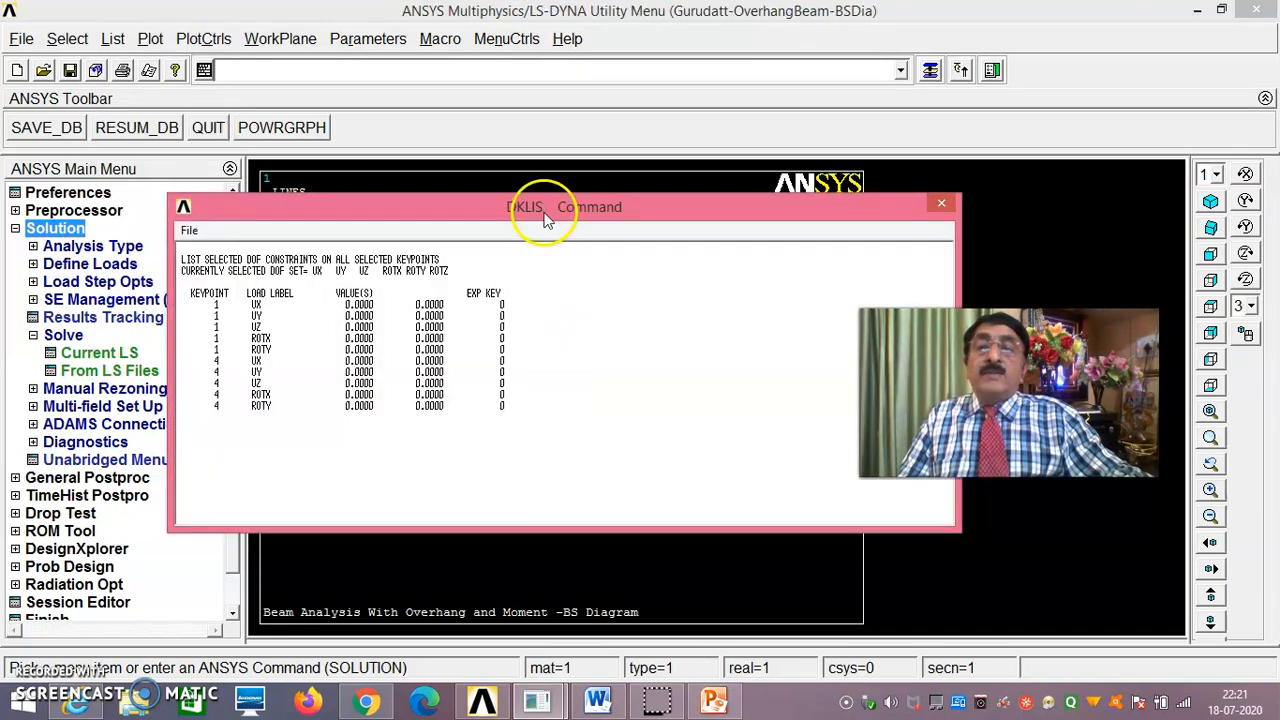
{"action": "left_click_drag", "start_coordinate": [531, 246], "coordinate": [590, 449]}
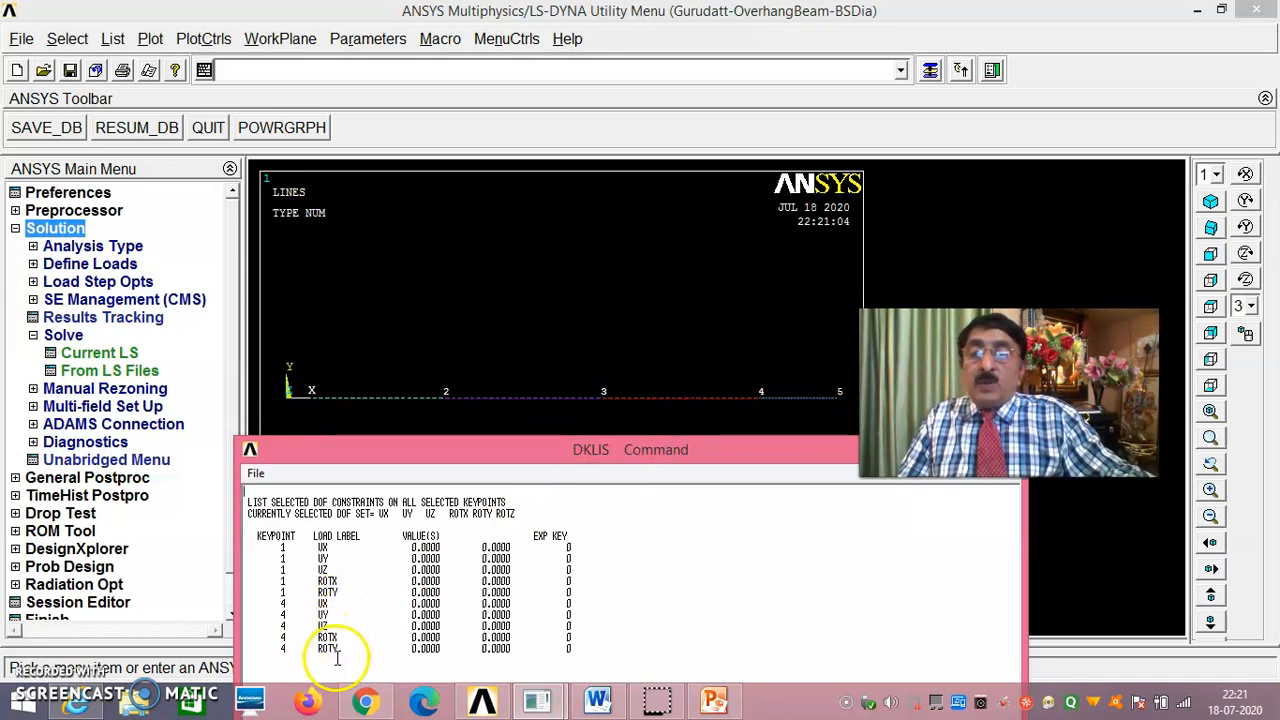
{"action": "left_click_drag", "start_coordinate": [663, 450], "coordinate": [653, 443]}
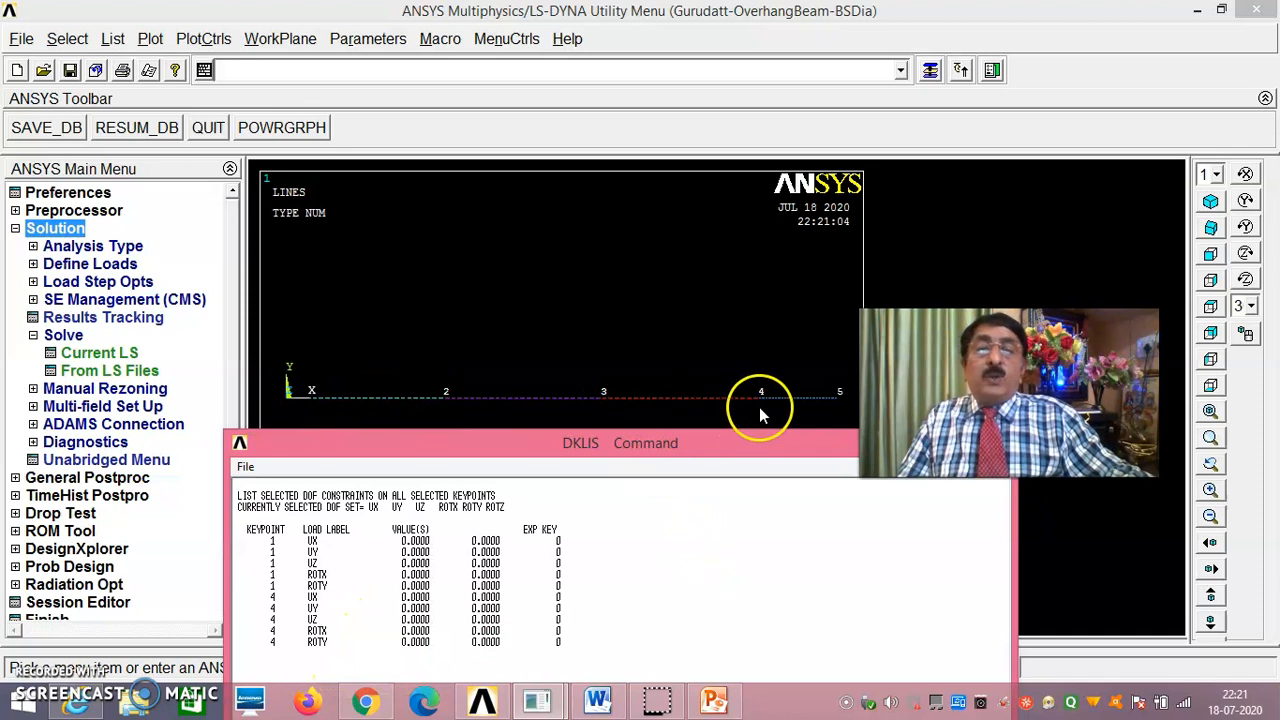
{"action": "left_click", "coordinate": [250, 470]}
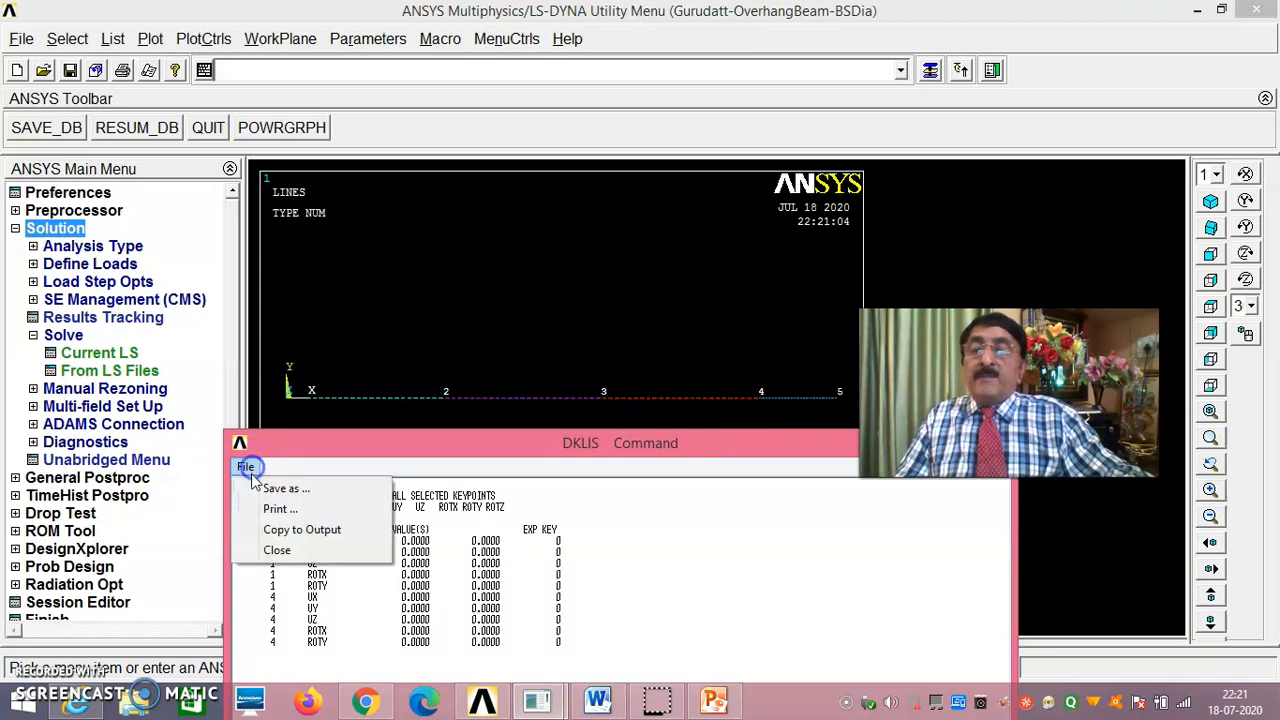
{"action": "left_click", "coordinate": [276, 551]}
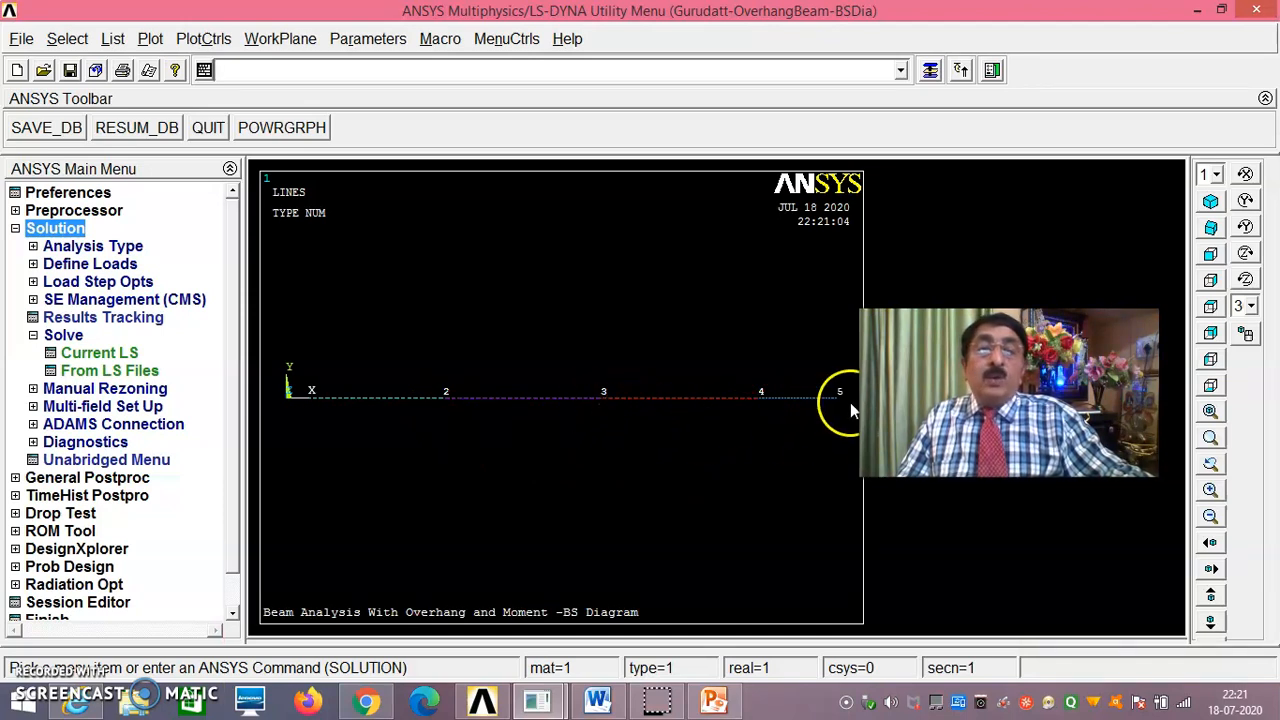
Step: List the forces on all keypoints, compare them with the numbered beam plot, and close the listing
{"action": "left_click", "coordinate": [113, 38]}
{"action": "mouse_move", "coordinate": [190, 340]}
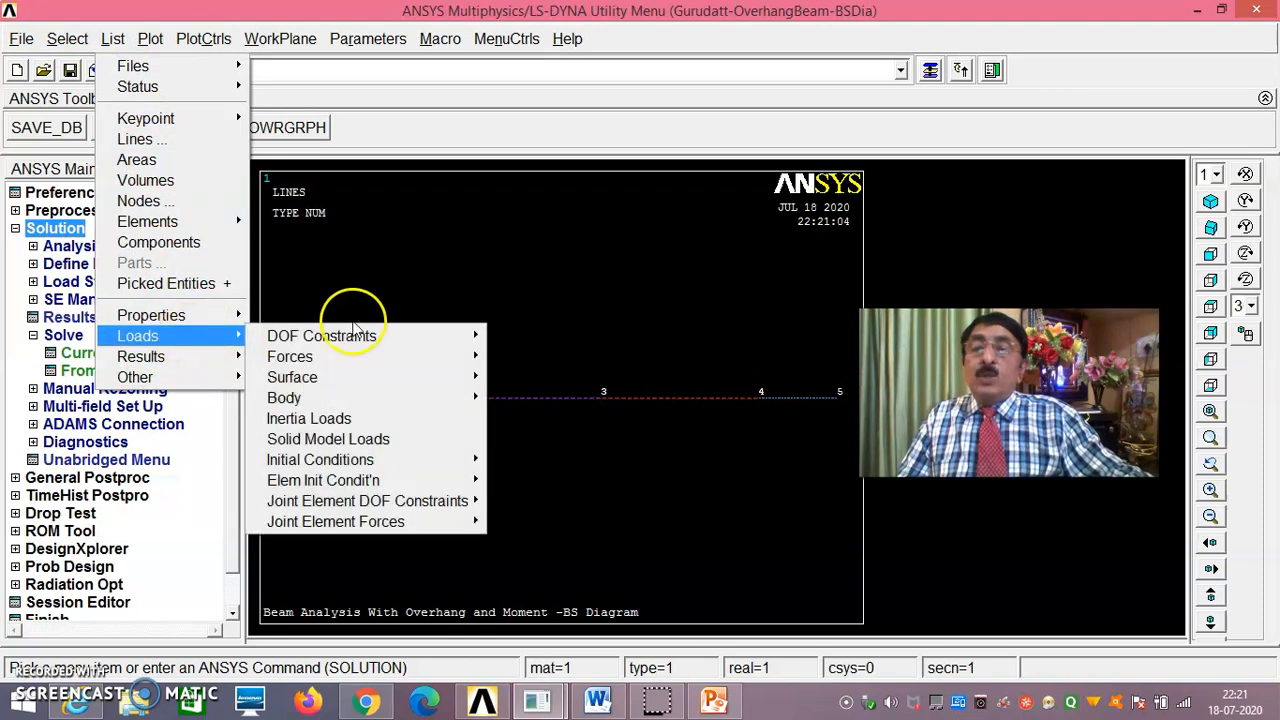
{"action": "mouse_move", "coordinate": [370, 358]}
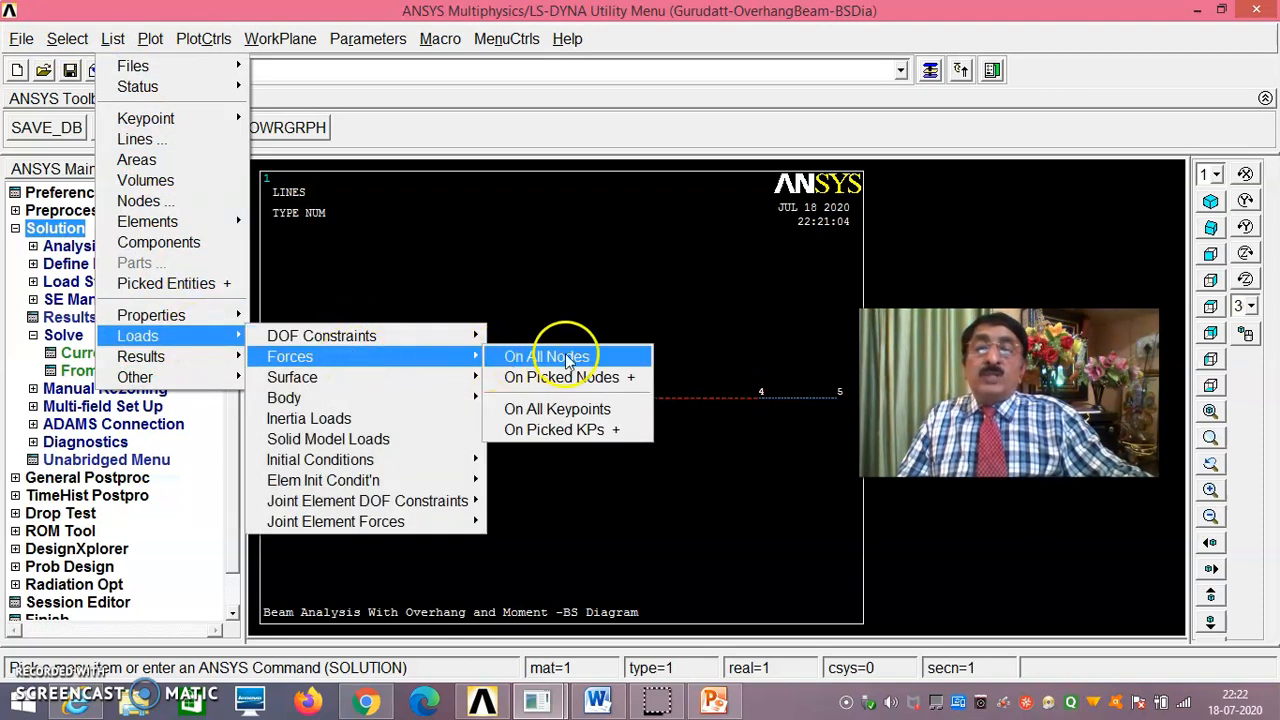
{"action": "left_click", "coordinate": [572, 412]}
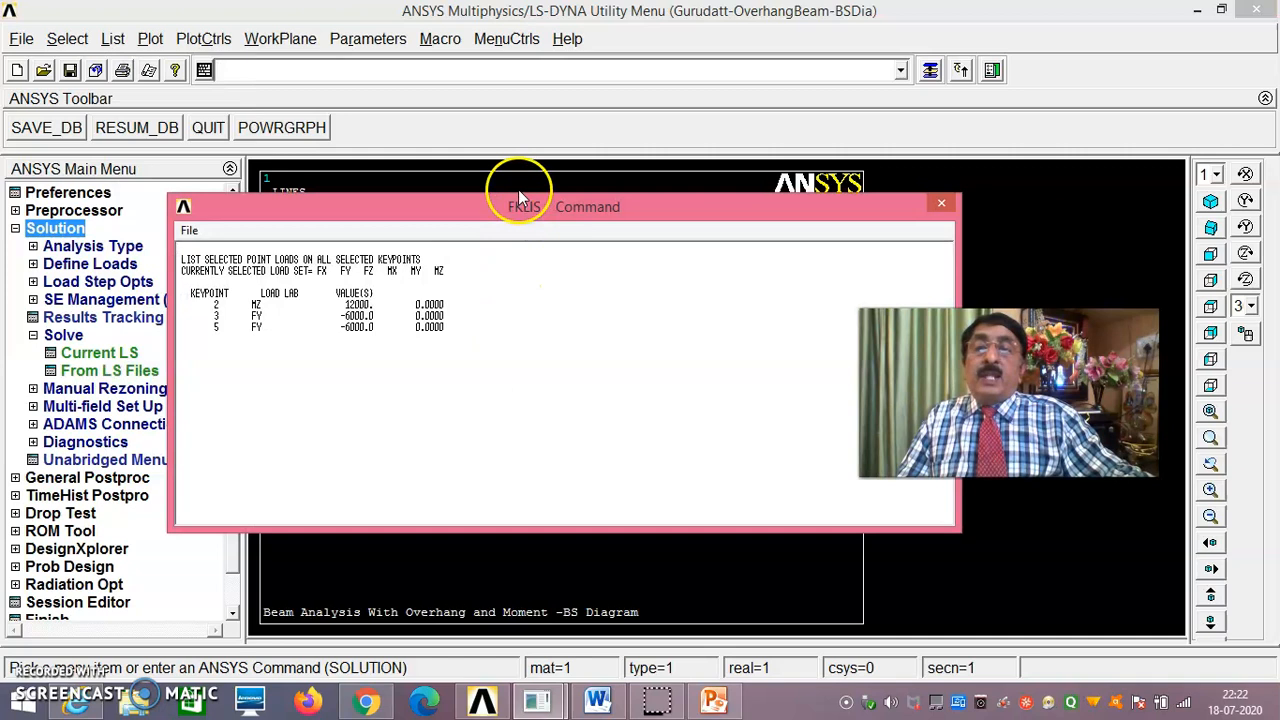
{"action": "left_click_drag", "start_coordinate": [508, 206], "coordinate": [594, 449]}
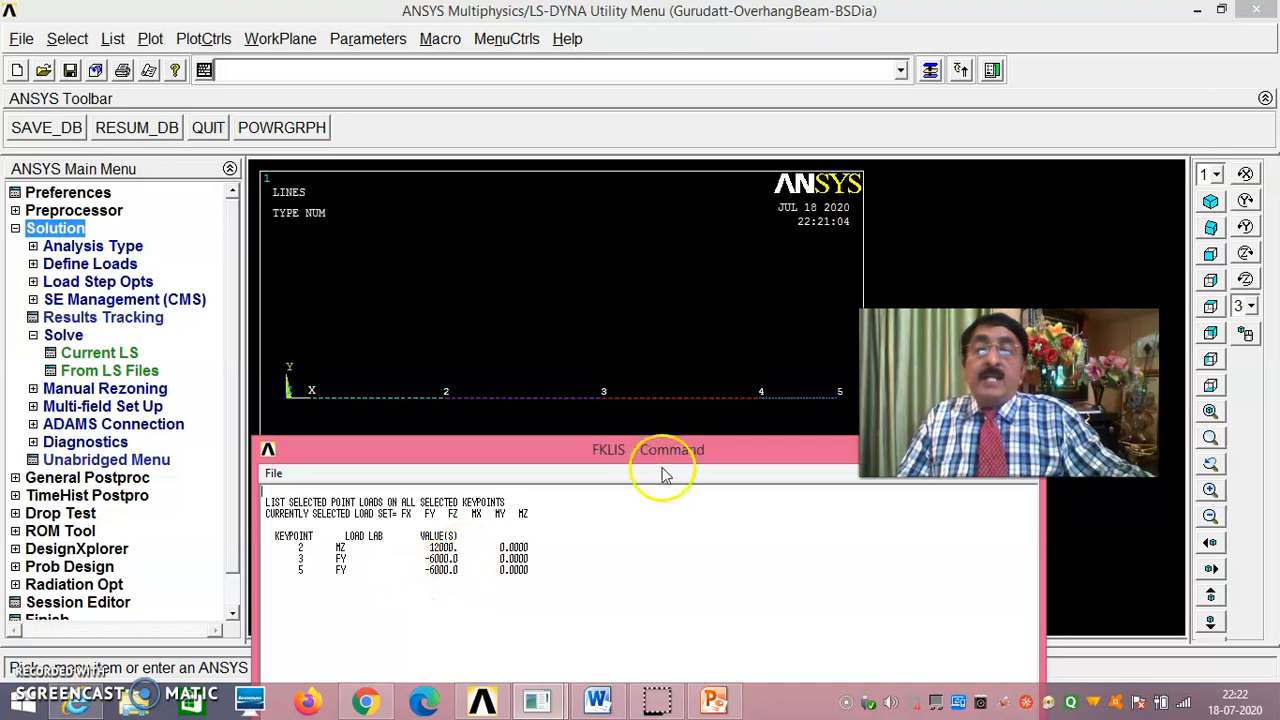
{"action": "left_click_drag", "start_coordinate": [638, 450], "coordinate": [672, 339]}
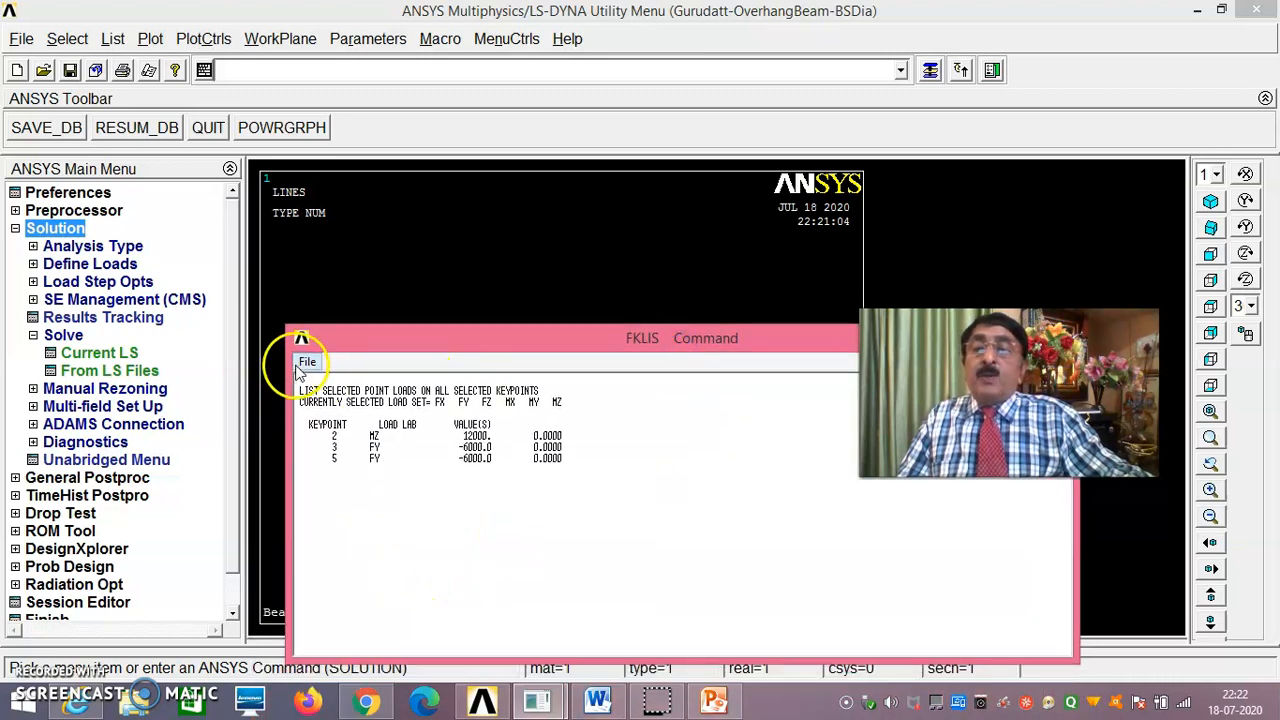
{"action": "left_click", "coordinate": [305, 363]}
{"action": "left_click", "coordinate": [343, 447]}
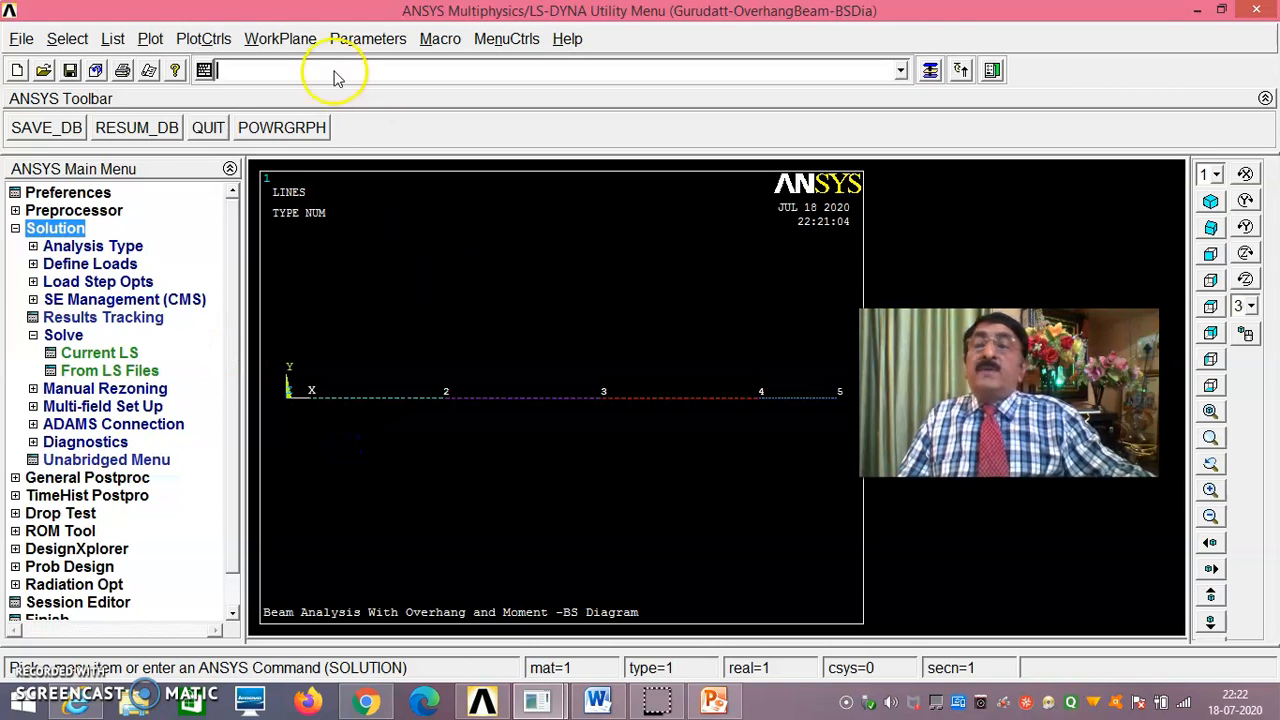
Step: Turn on the display of element shapes based on real constant descriptions in the size and shape settings
{"action": "left_click", "coordinate": [202, 40]}
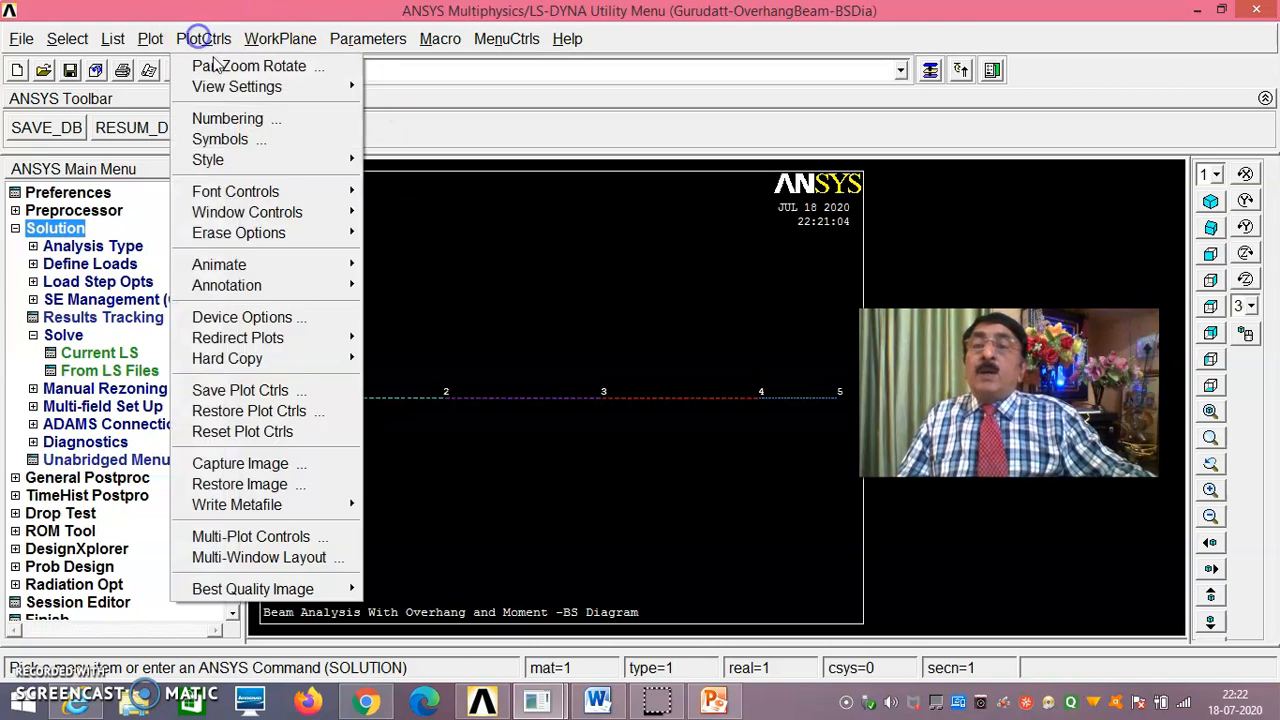
{"action": "mouse_move", "coordinate": [238, 160]}
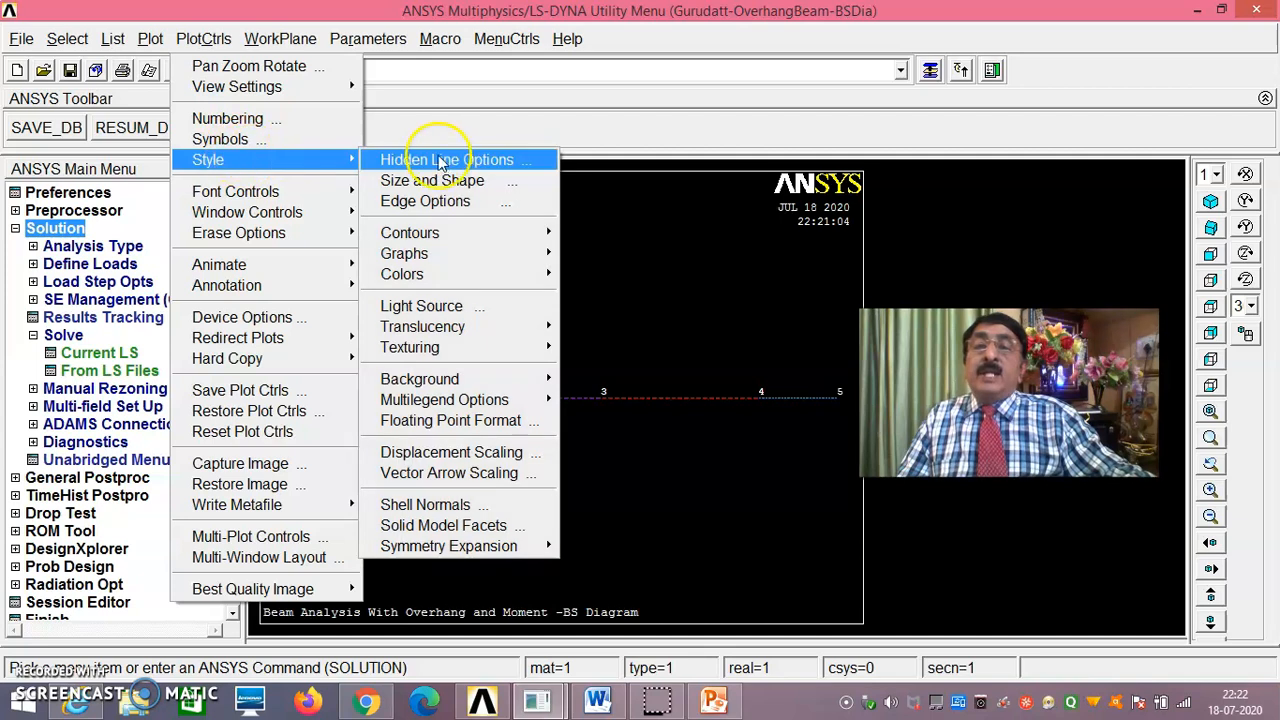
{"action": "left_click", "coordinate": [505, 177]}
{"action": "left_click", "coordinate": [719, 200]}
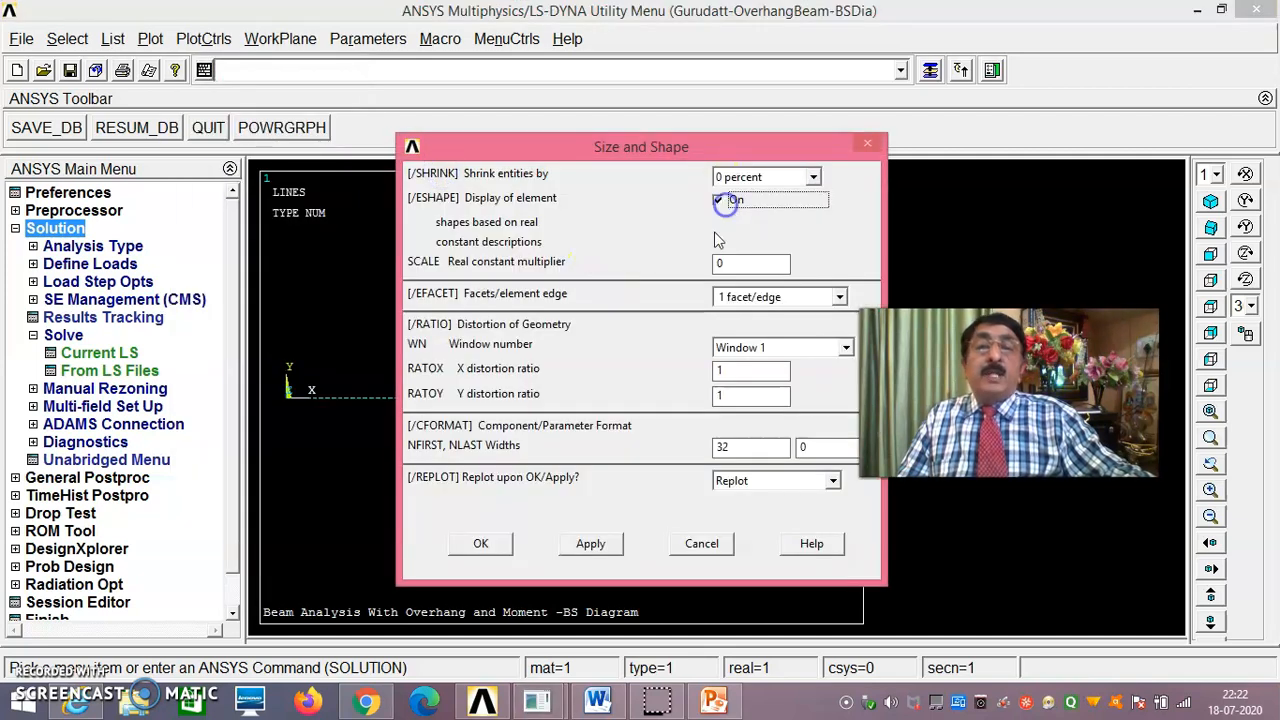
{"action": "left_click", "coordinate": [482, 543]}
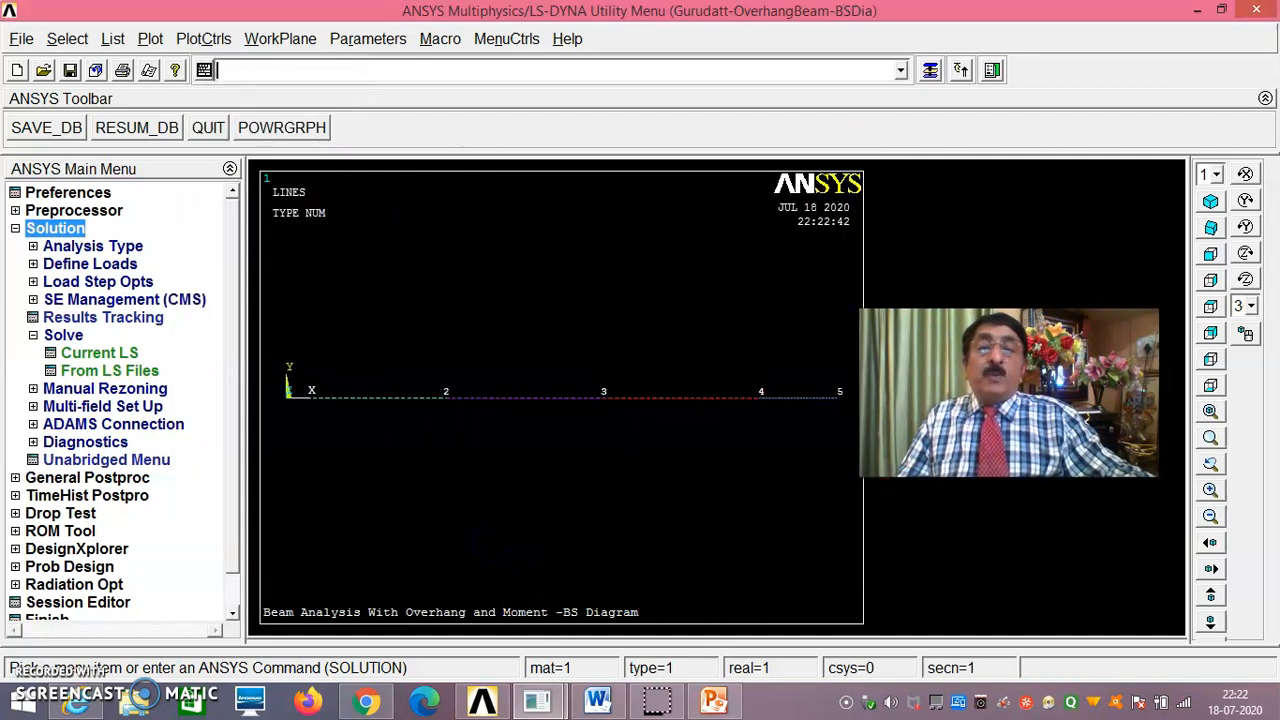
Step: Plot the beam's elements and show them in isometric view
{"action": "left_click", "coordinate": [152, 38]}
{"action": "left_click", "coordinate": [188, 231]}
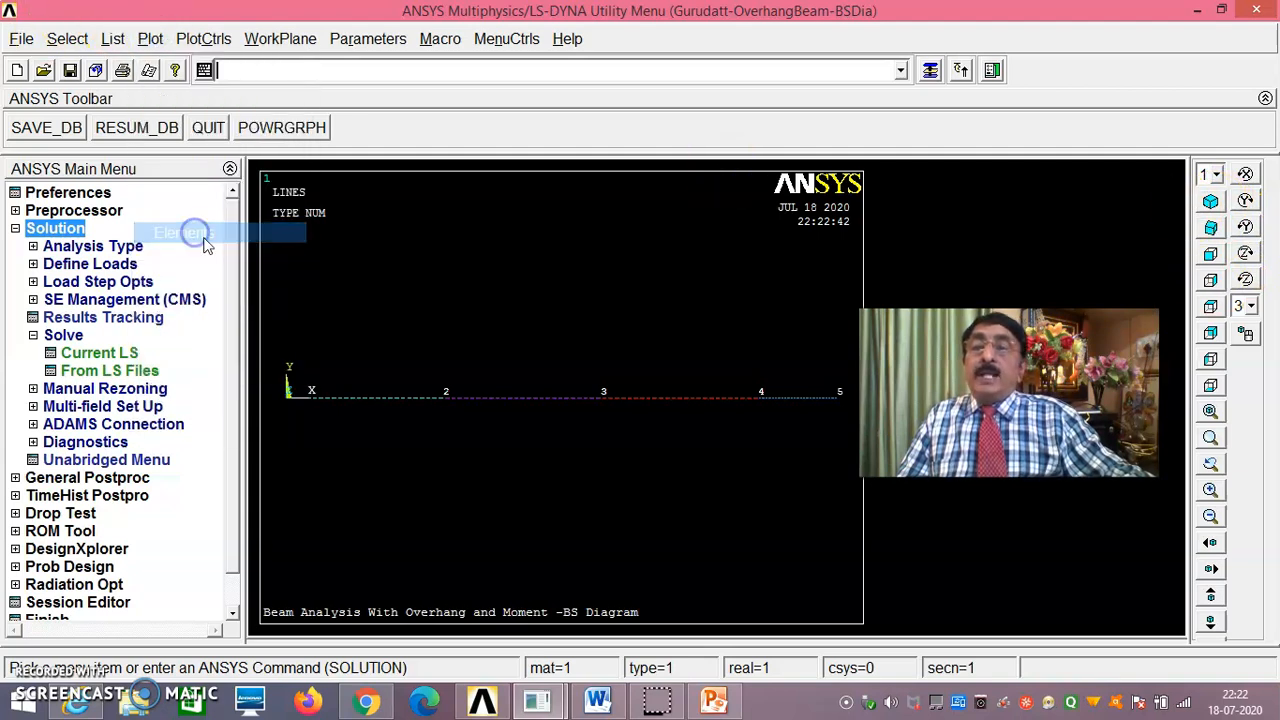
{"action": "left_click", "coordinate": [1210, 201]}
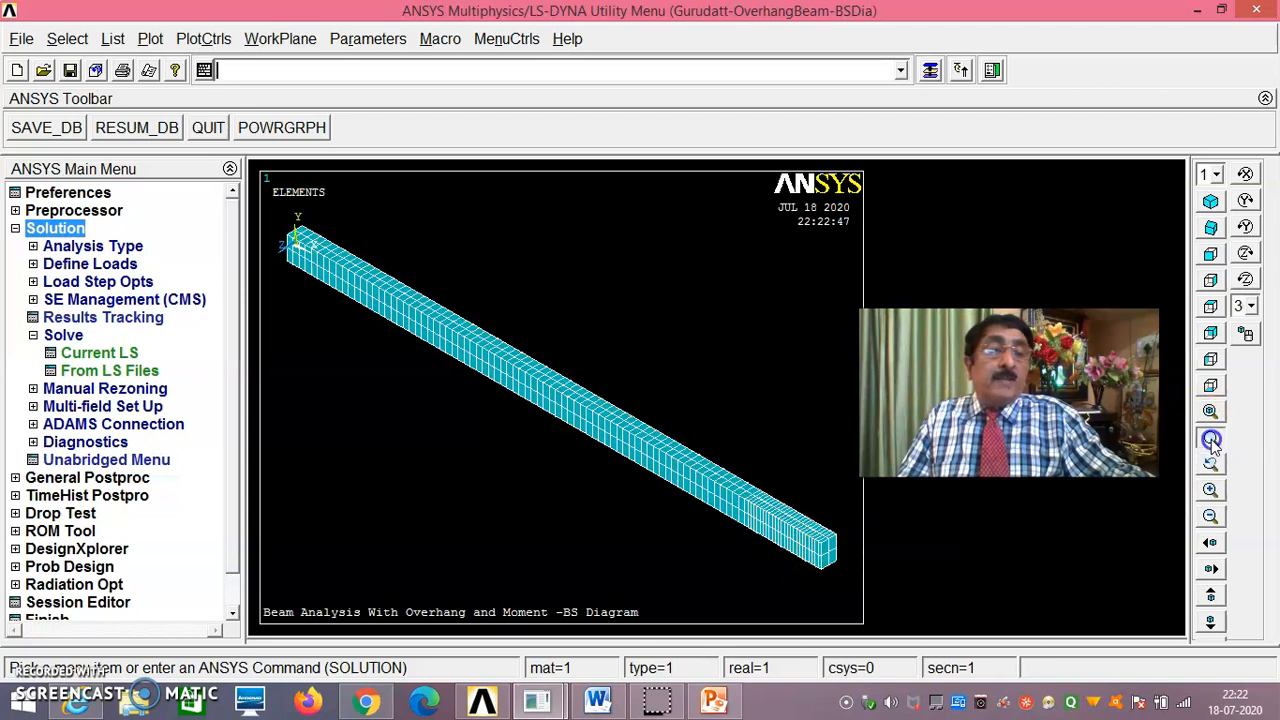
Step: Examine the meshed cross-section at the beam's overhanging end up close, and fit the whole beam in view again
{"action": "left_click", "coordinate": [829, 540]}
{"action": "left_click", "coordinate": [817, 514]}
{"action": "left_click", "coordinate": [517, 323]}
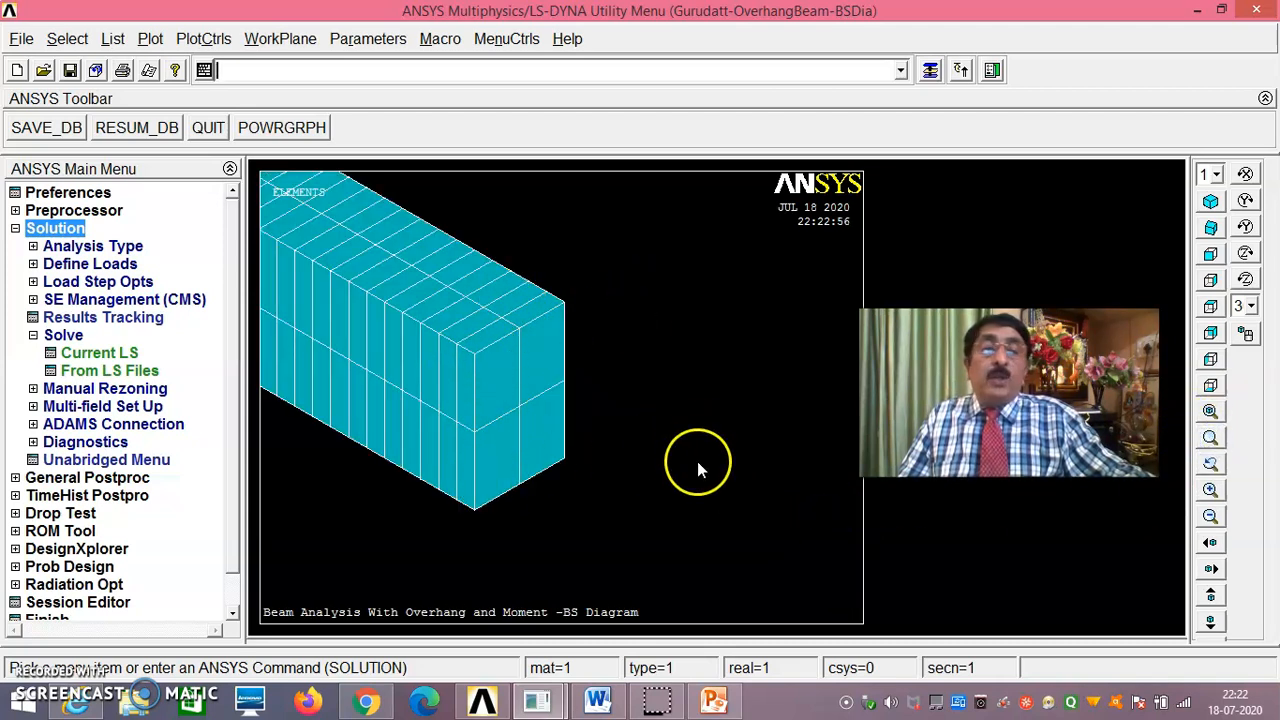
{"action": "left_click", "coordinate": [1212, 412]}
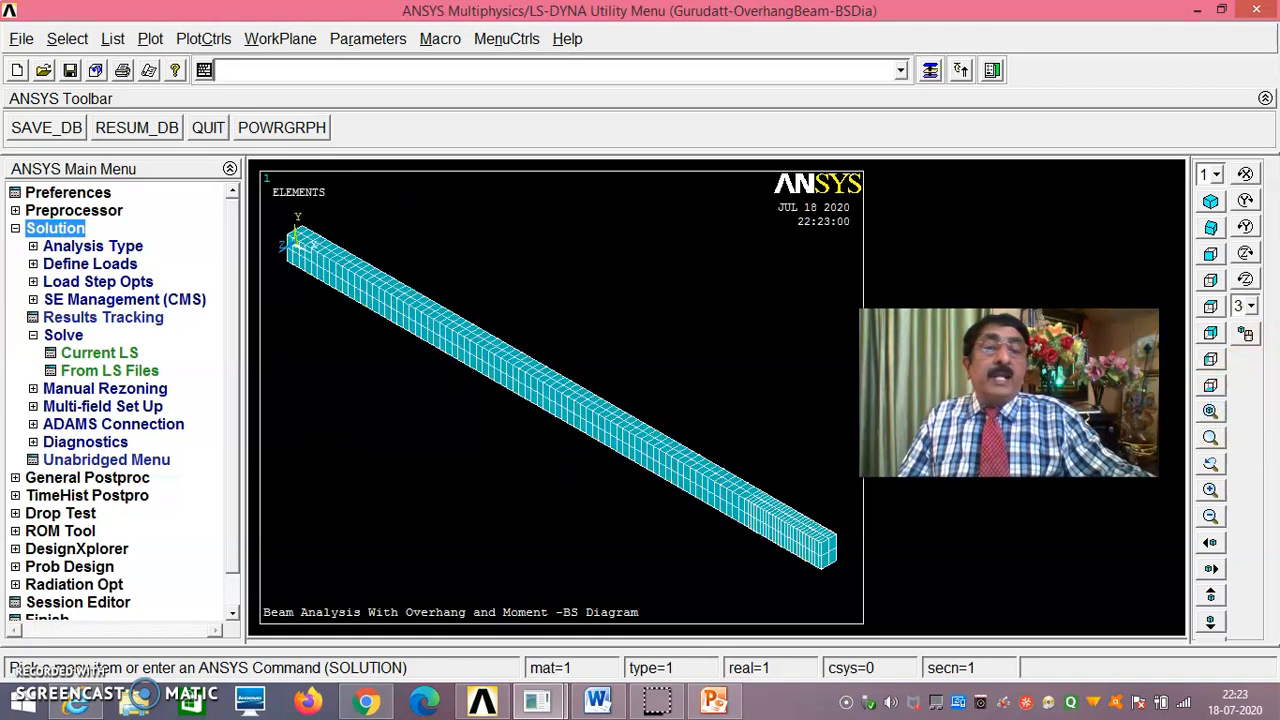
Step: Display the symbols for all applied boundary conditions on the beam and show it in front view
{"action": "left_click", "coordinate": [205, 39]}
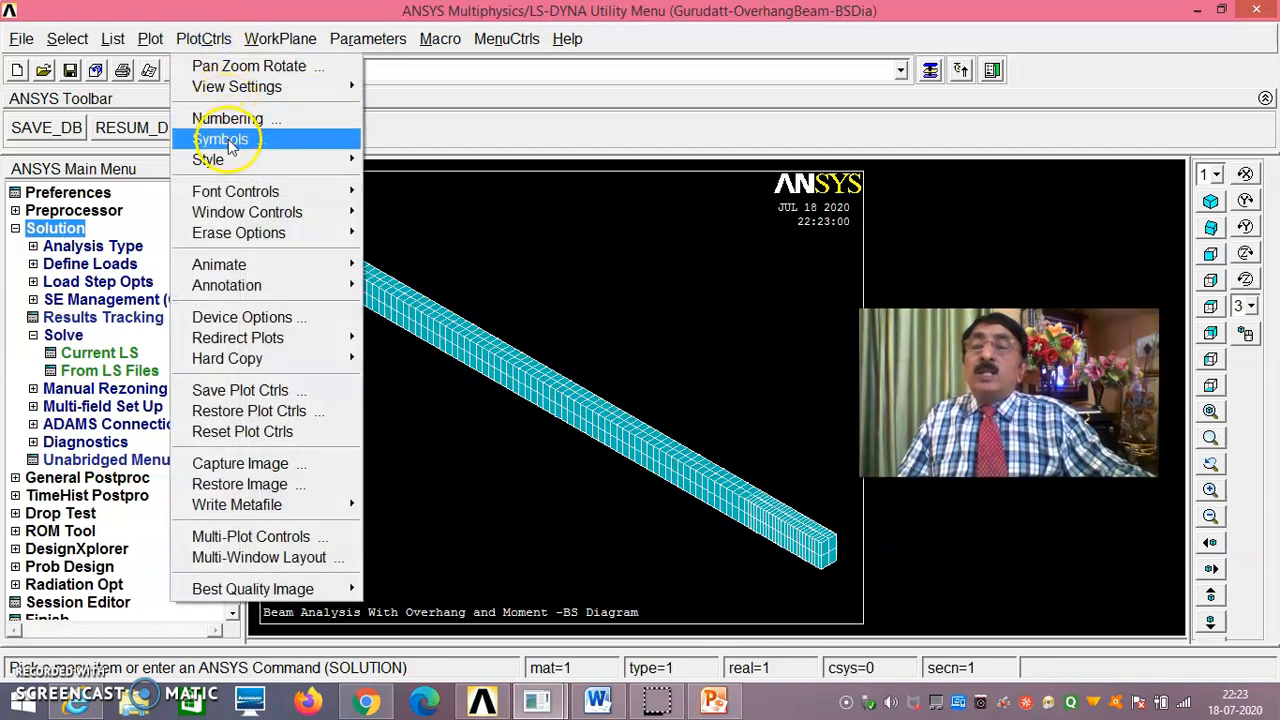
{"action": "left_click", "coordinate": [228, 139]}
{"action": "left_click", "coordinate": [700, 129]}
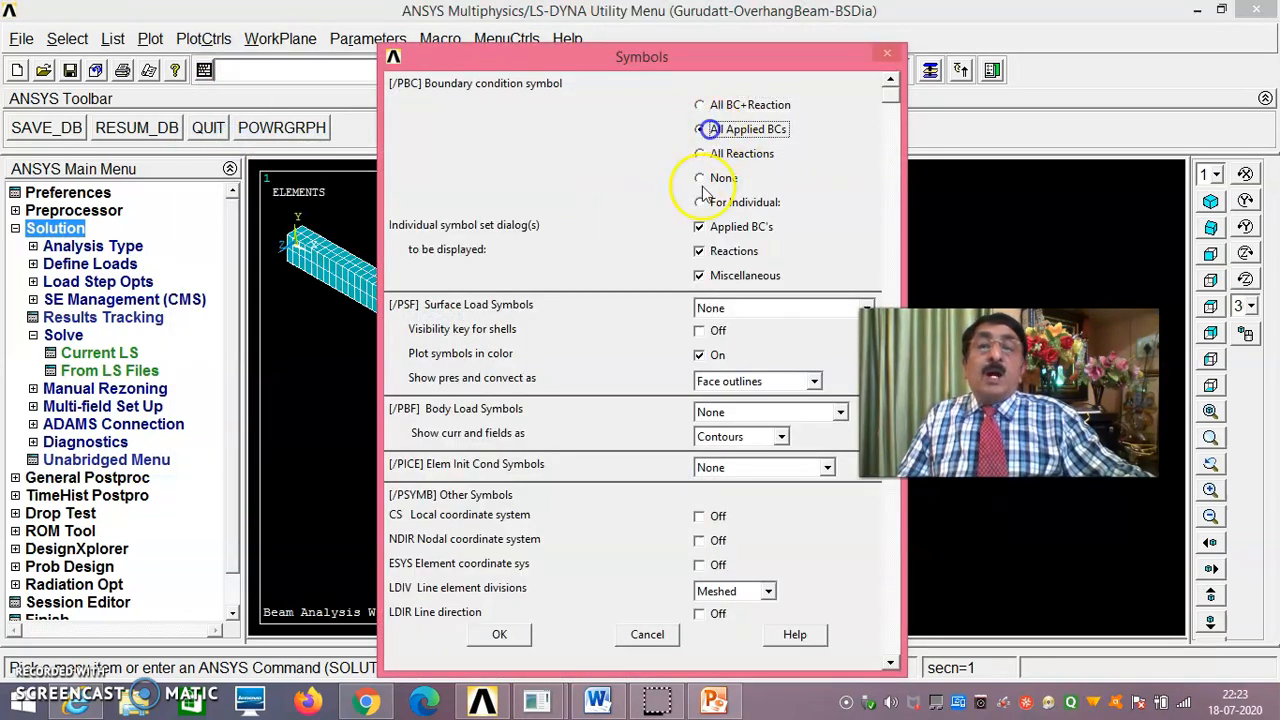
{"action": "left_click", "coordinate": [499, 634]}
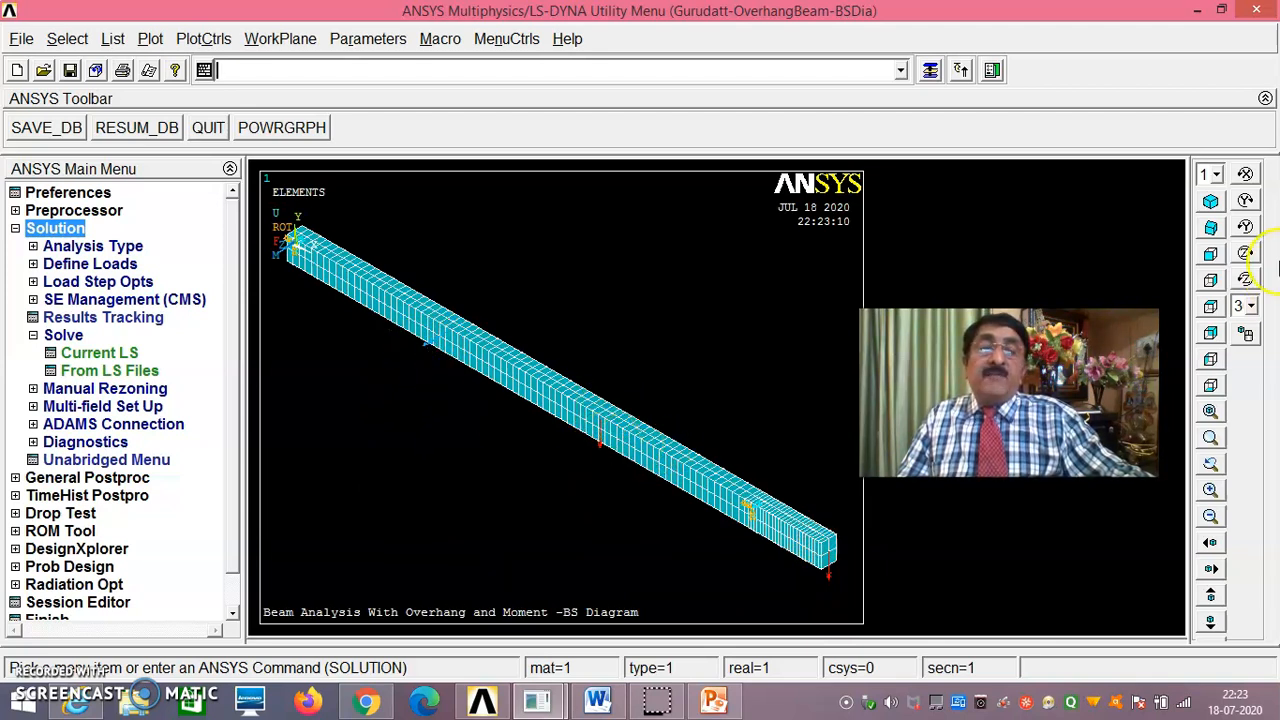
{"action": "left_click", "coordinate": [1211, 254]}
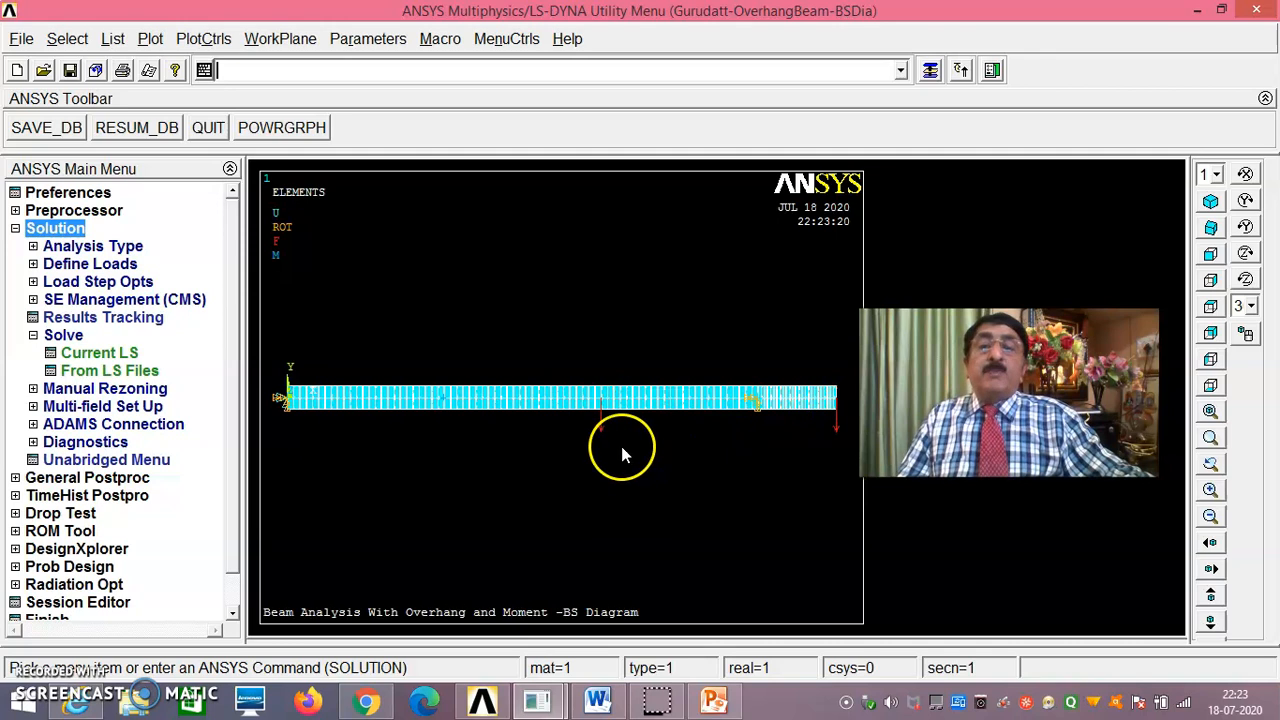
Step: Turn off the display of element shapes based on real constant descriptions in the size and shape settings
{"action": "left_click", "coordinate": [204, 38]}
{"action": "mouse_move", "coordinate": [340, 160]}
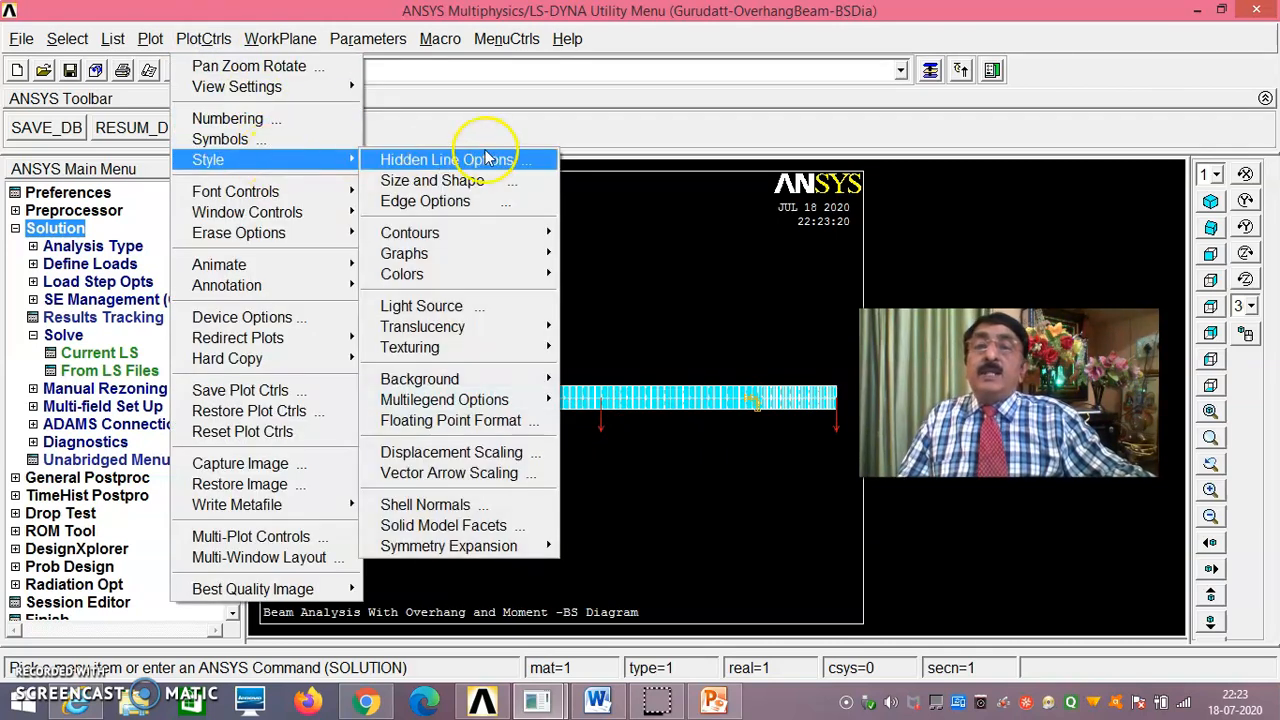
{"action": "left_click", "coordinate": [493, 182]}
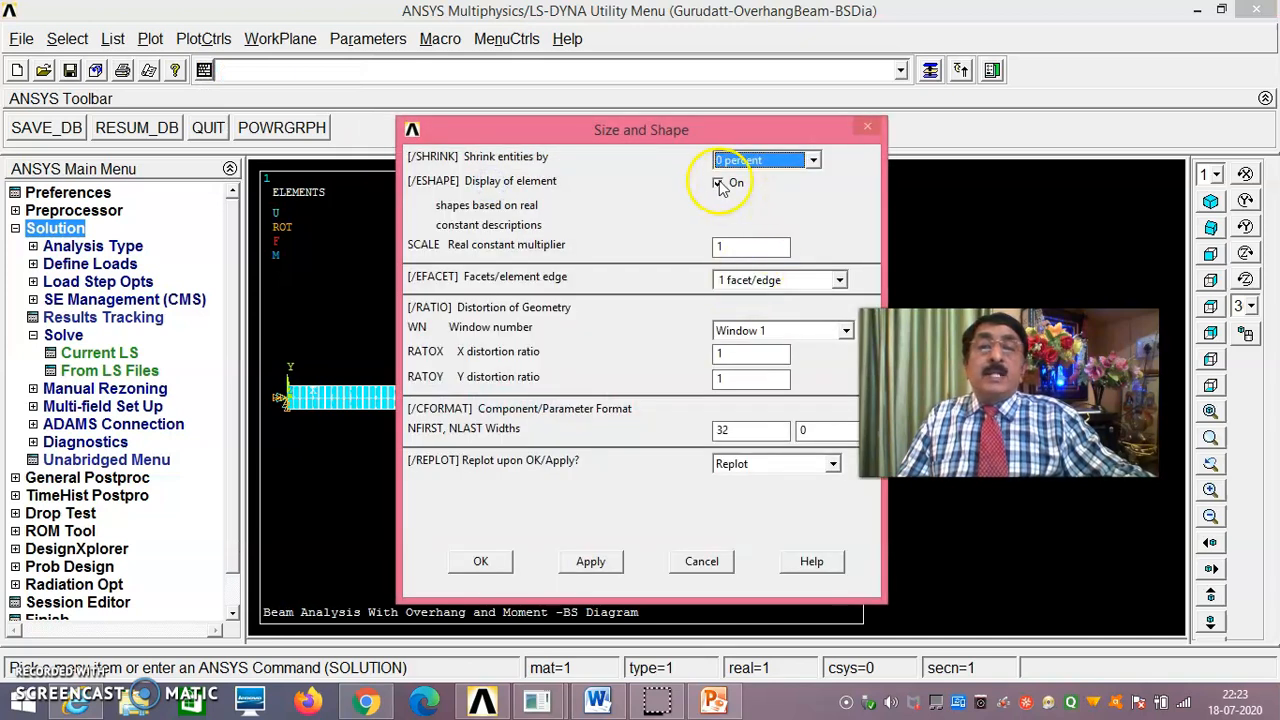
{"action": "left_click", "coordinate": [718, 184]}
{"action": "left_click", "coordinate": [480, 561]}
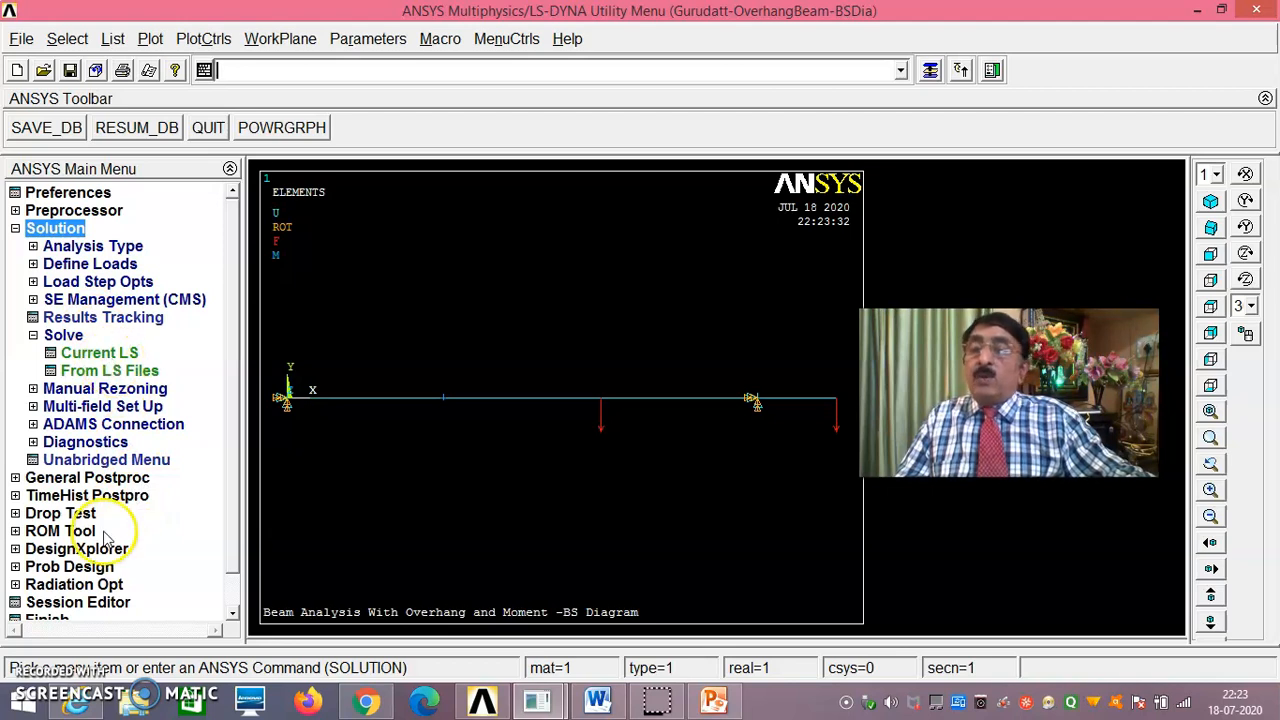
Step: List the reaction solution for all items in the general postprocessor and move the listing clear of the beam plot
{"action": "left_click", "coordinate": [117, 479]}
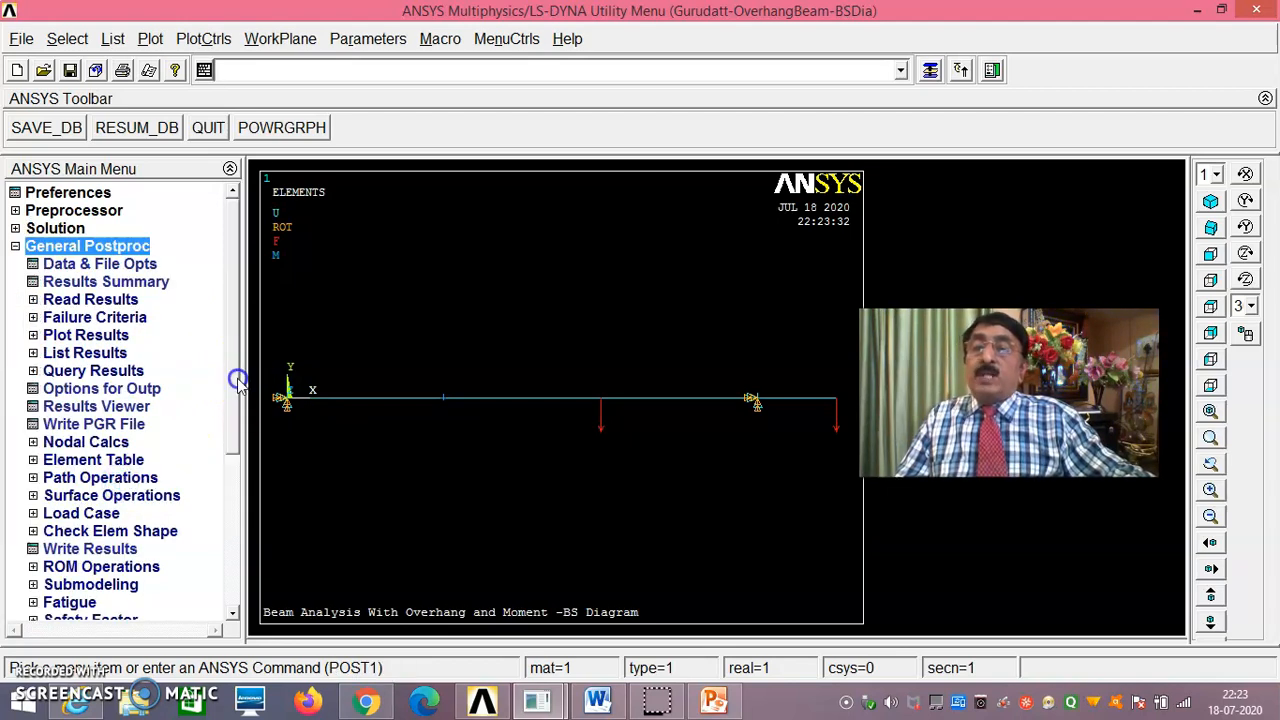
{"action": "scroll", "coordinate": [236, 402], "scroll_direction": "down", "scroll_amount": 1}
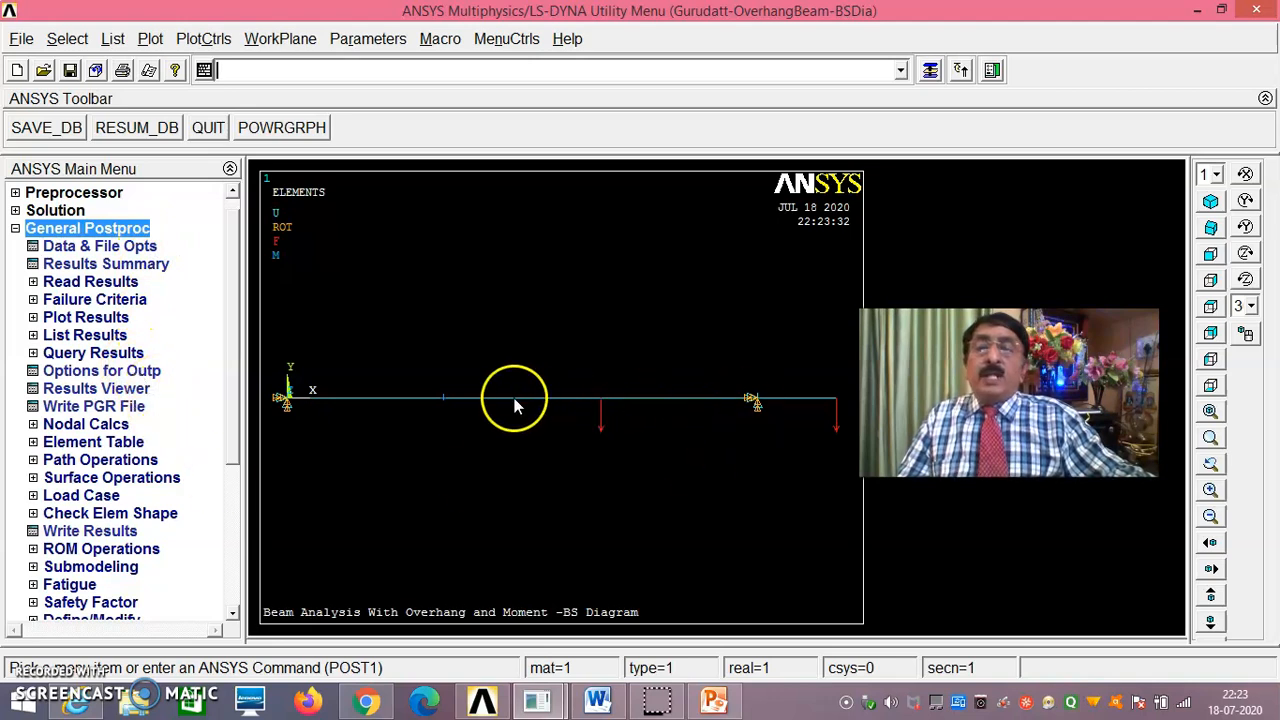
{"action": "left_click", "coordinate": [108, 338]}
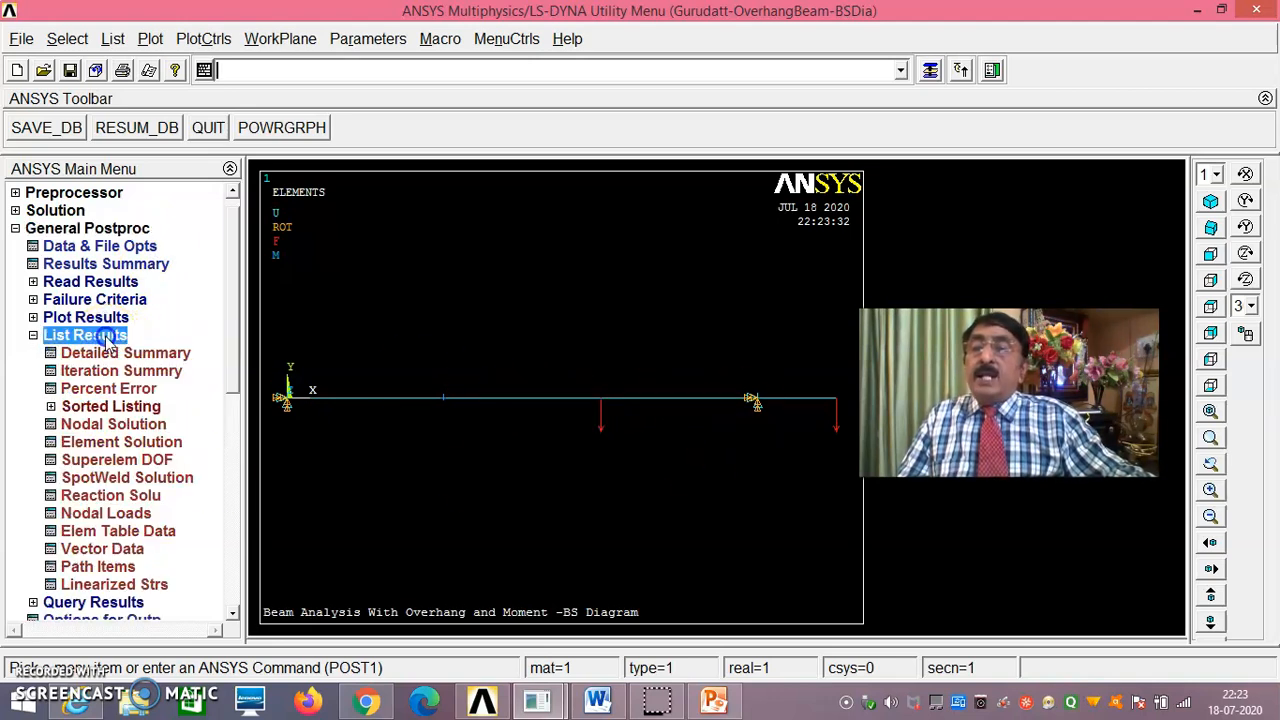
{"action": "left_click", "coordinate": [121, 495]}
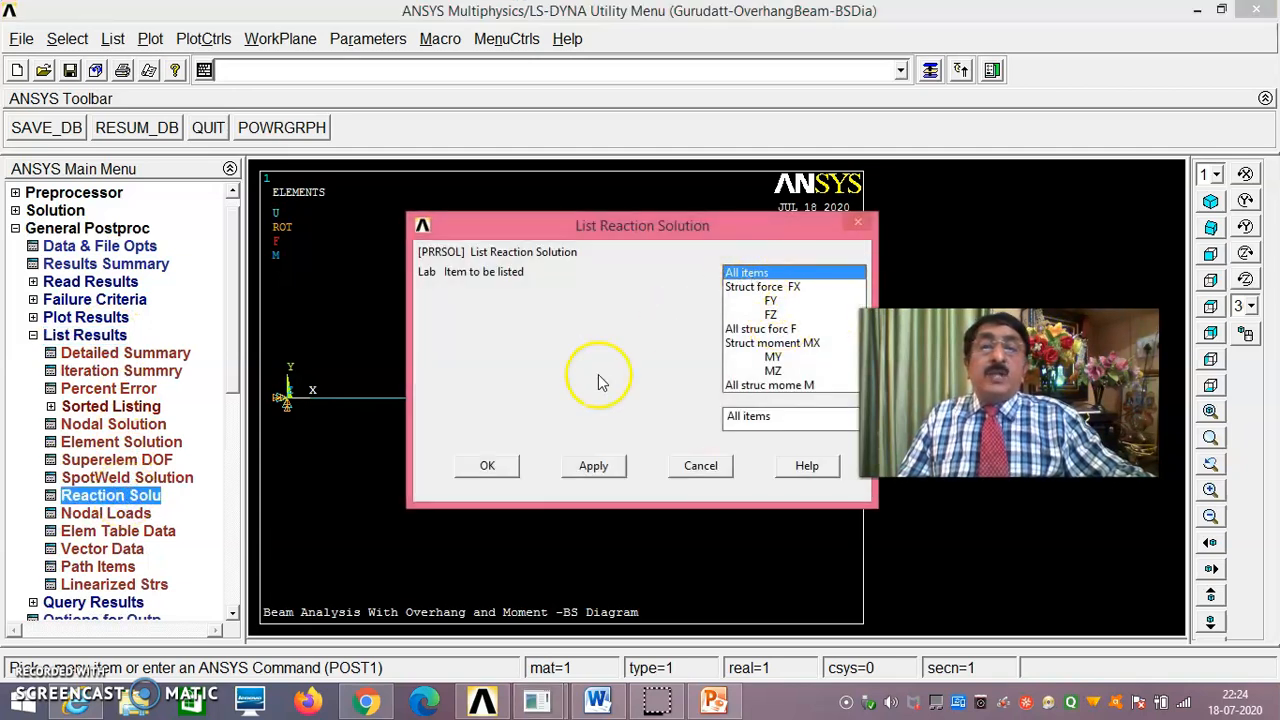
{"action": "left_click", "coordinate": [487, 465]}
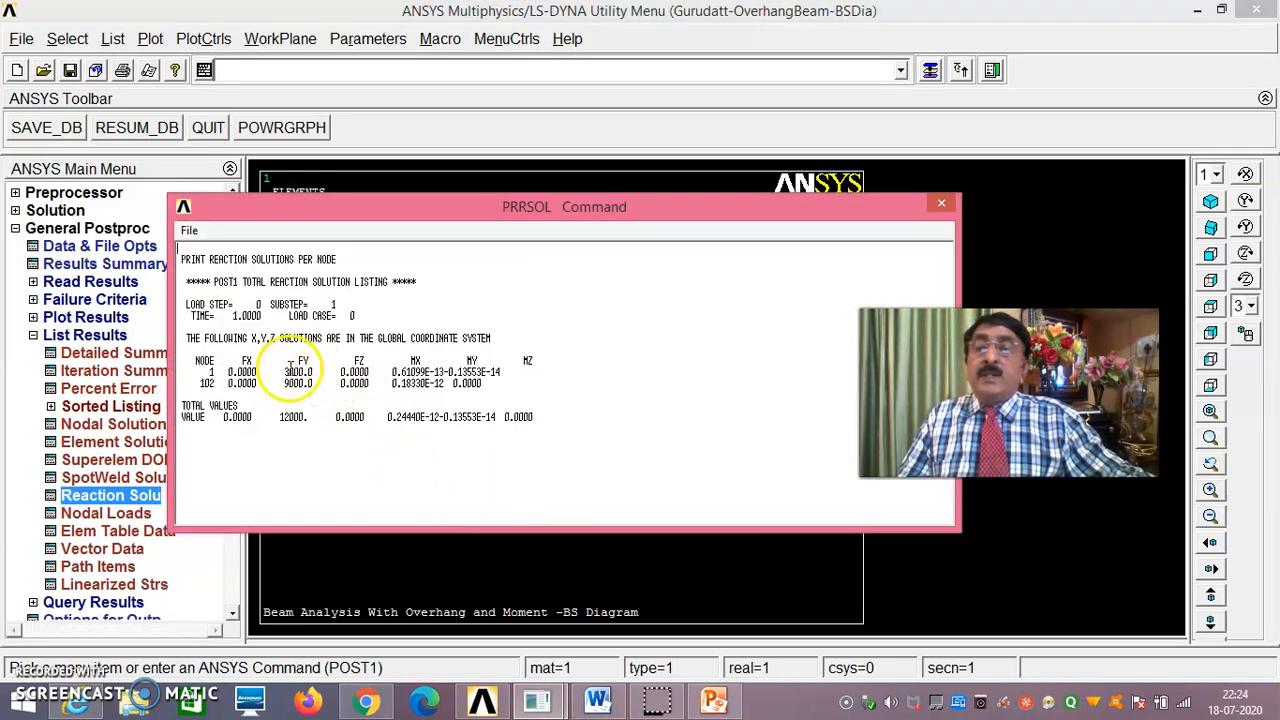
{"action": "left_click_drag", "start_coordinate": [493, 210], "coordinate": [551, 482]}
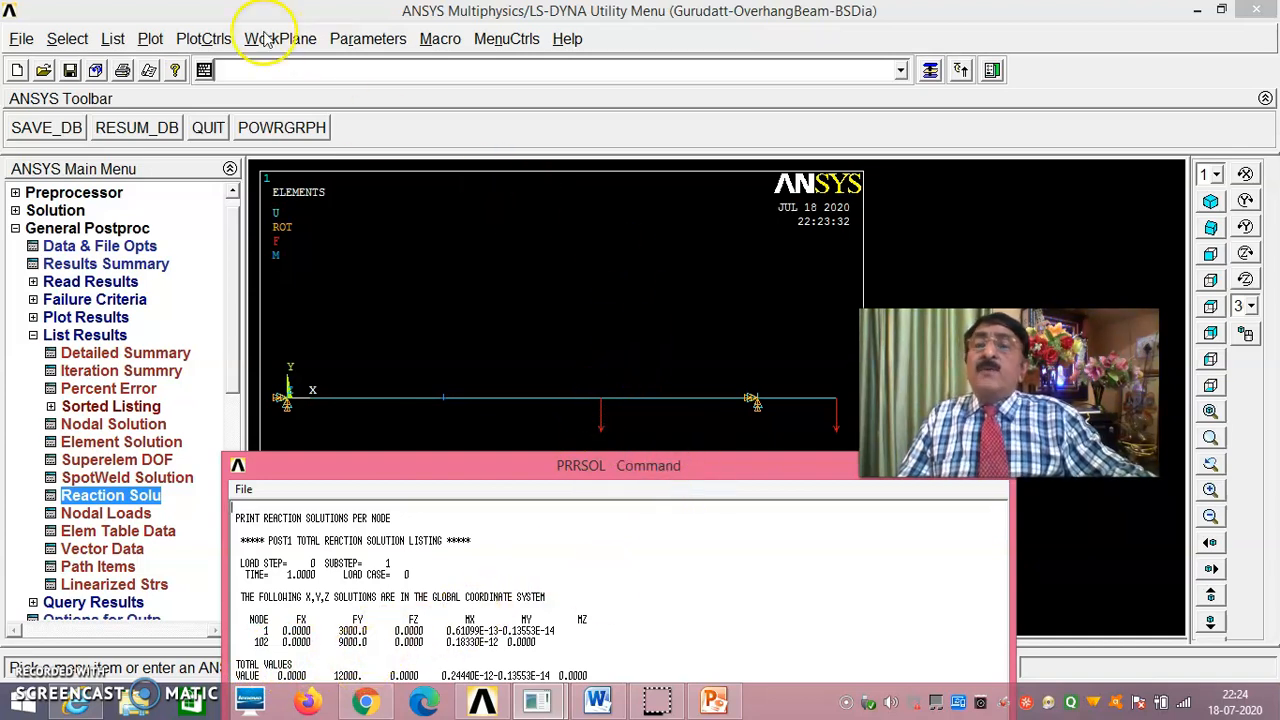
Step: Turn on node numbers in the plot numbering controls and replot the beam
{"action": "left_click", "coordinate": [200, 40]}
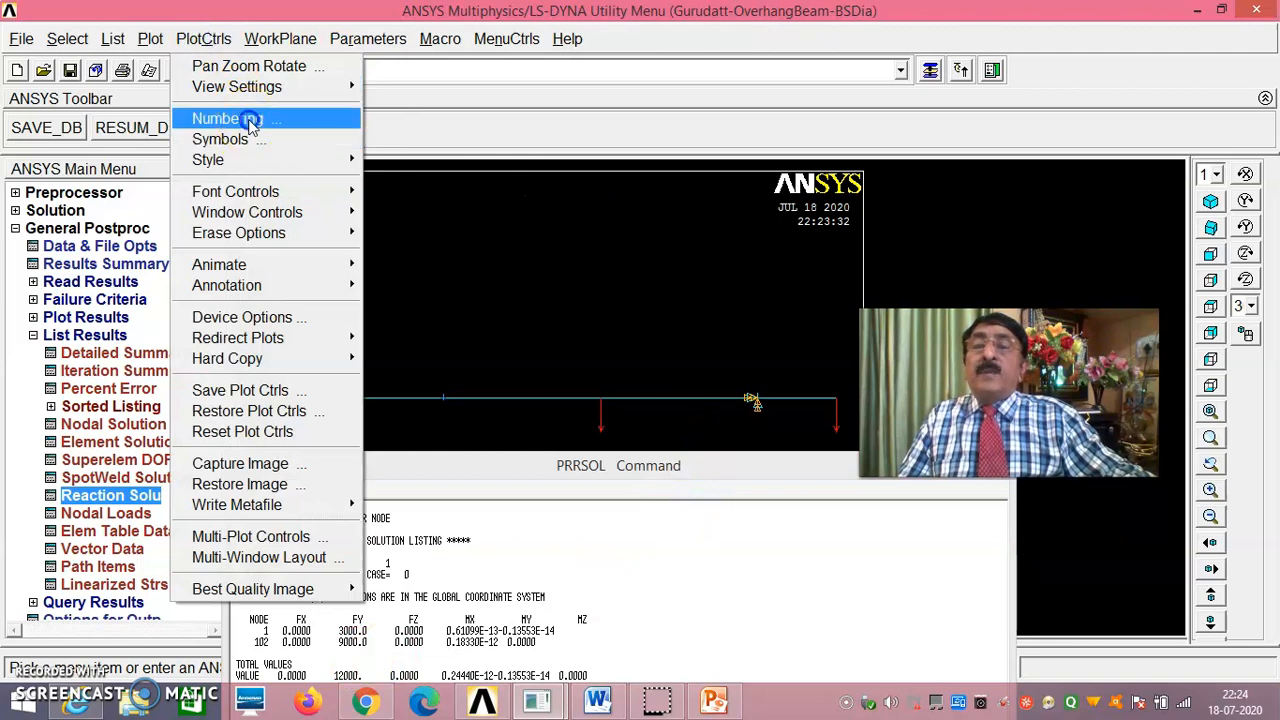
{"action": "left_click", "coordinate": [250, 120]}
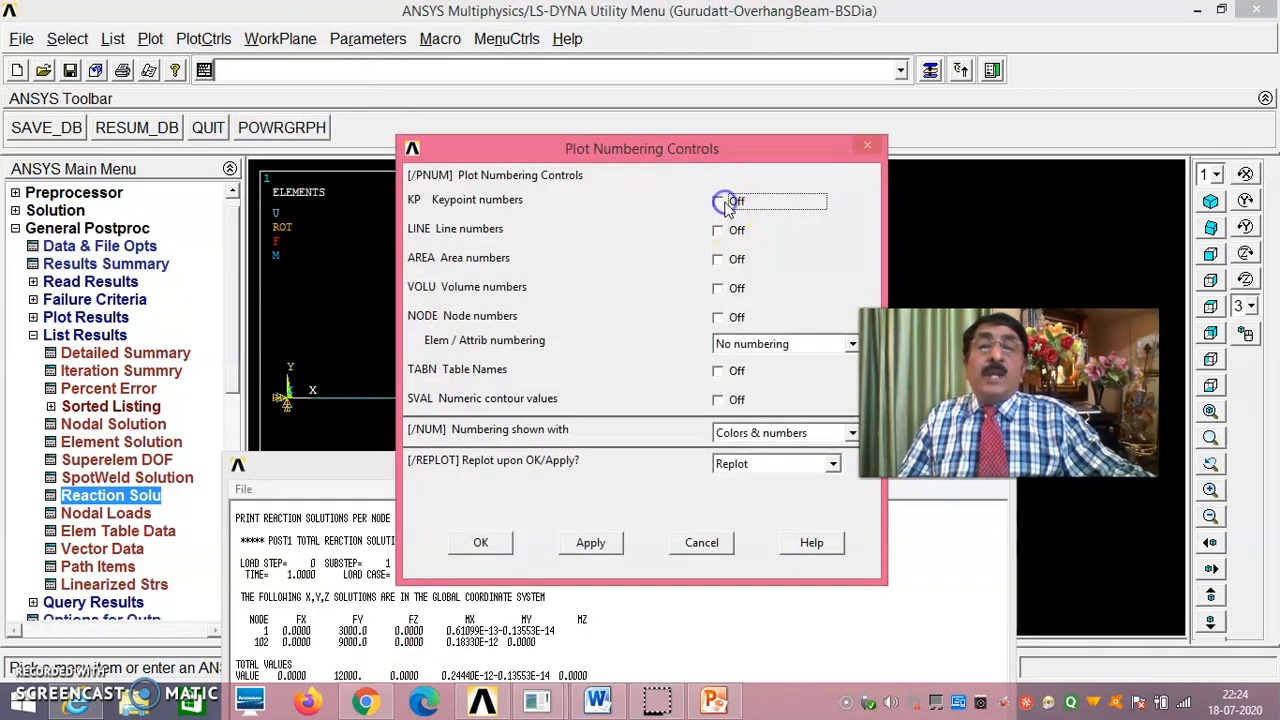
{"action": "left_click", "coordinate": [720, 318]}
{"action": "left_click", "coordinate": [481, 542]}
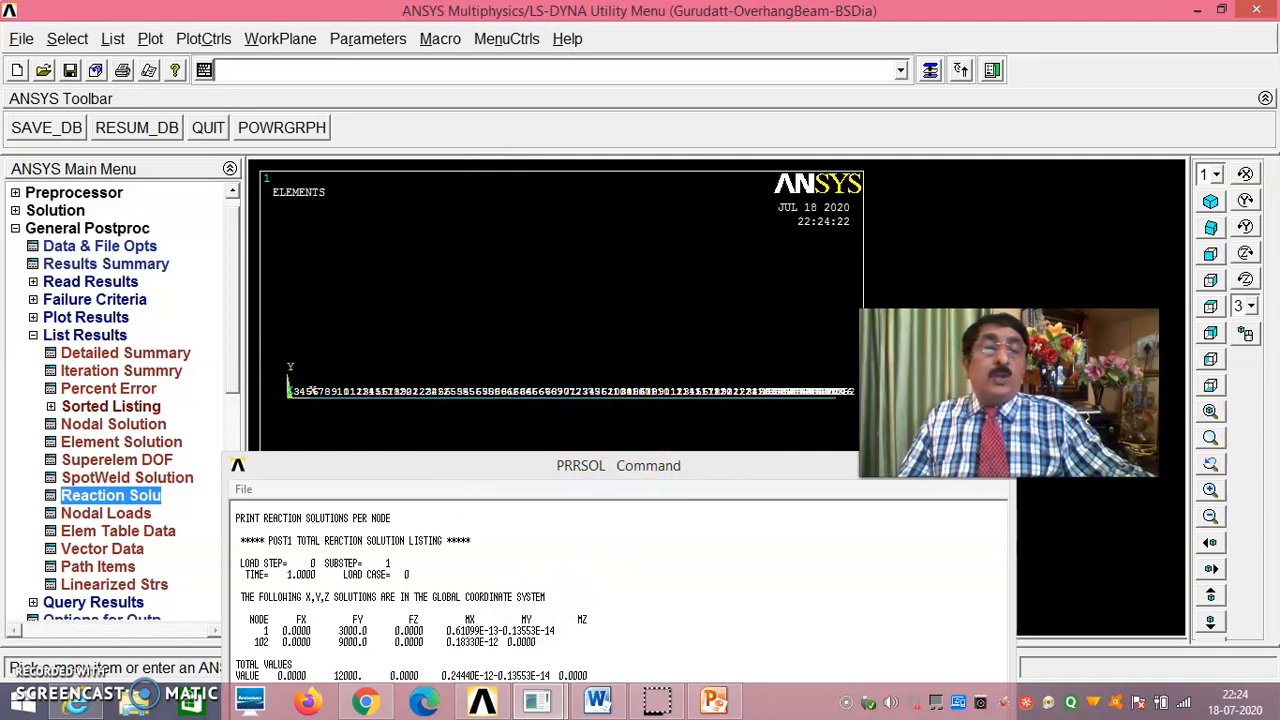
Step: Plot the beam's lines, followed by a multi-plot of its entities
{"action": "left_click", "coordinate": [150, 38]}
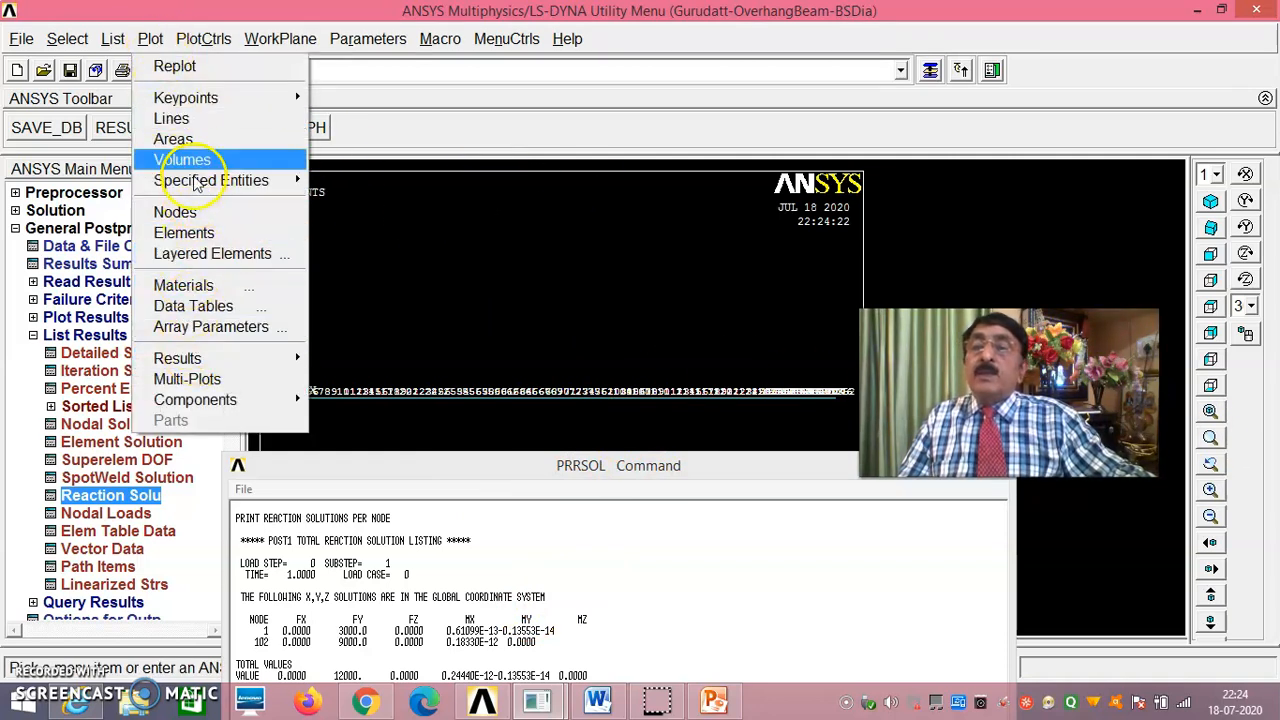
{"action": "left_click", "coordinate": [180, 118]}
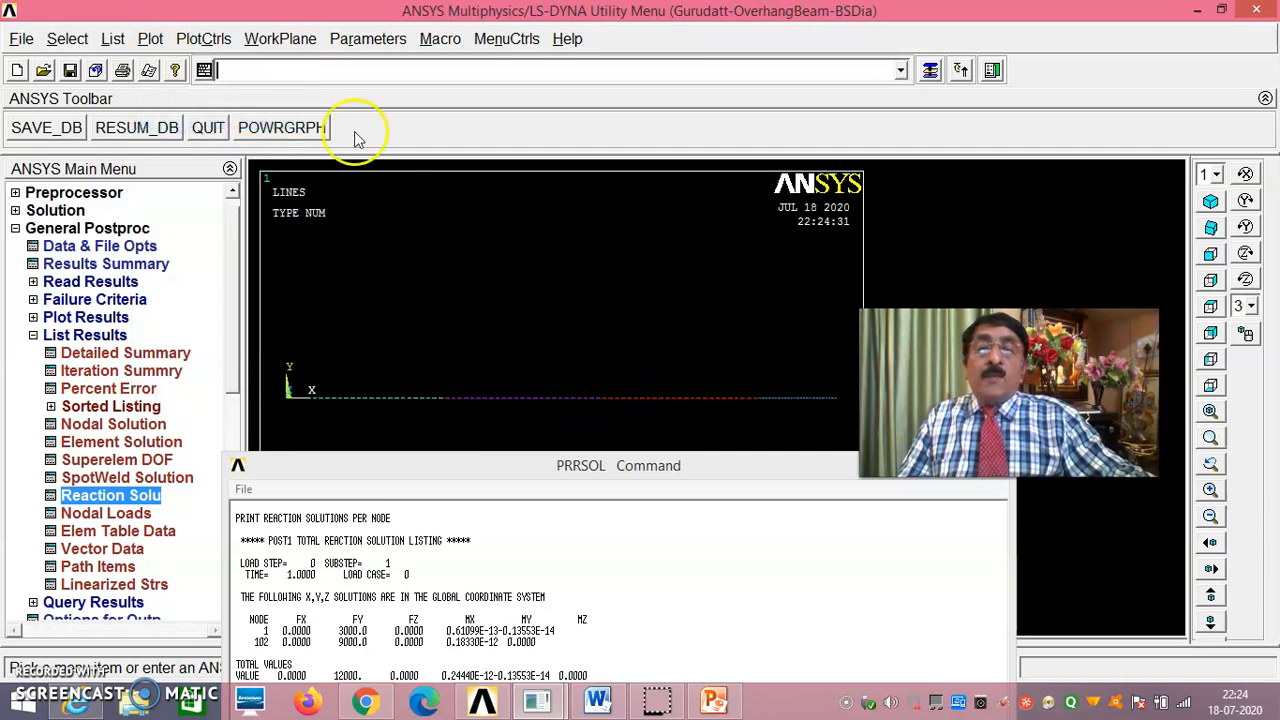
{"action": "left_click", "coordinate": [205, 38]}
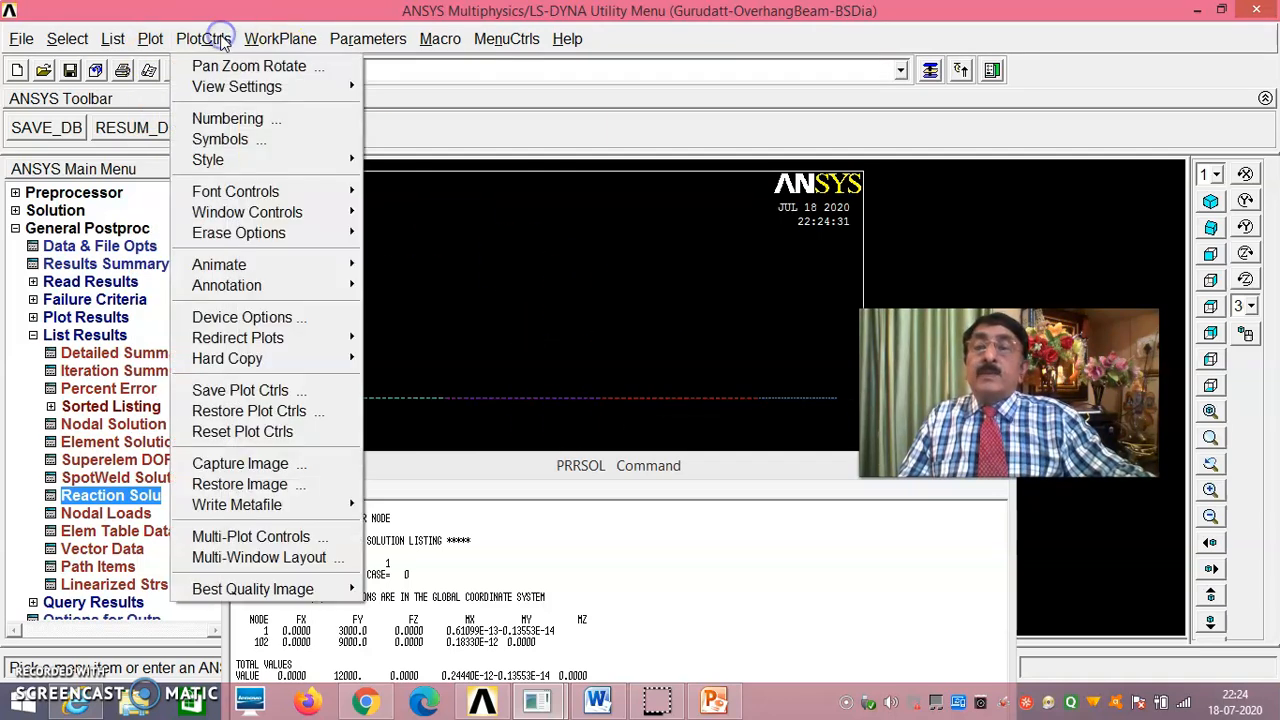
{"action": "left_click", "coordinate": [500, 229]}
{"action": "left_click", "coordinate": [152, 40]}
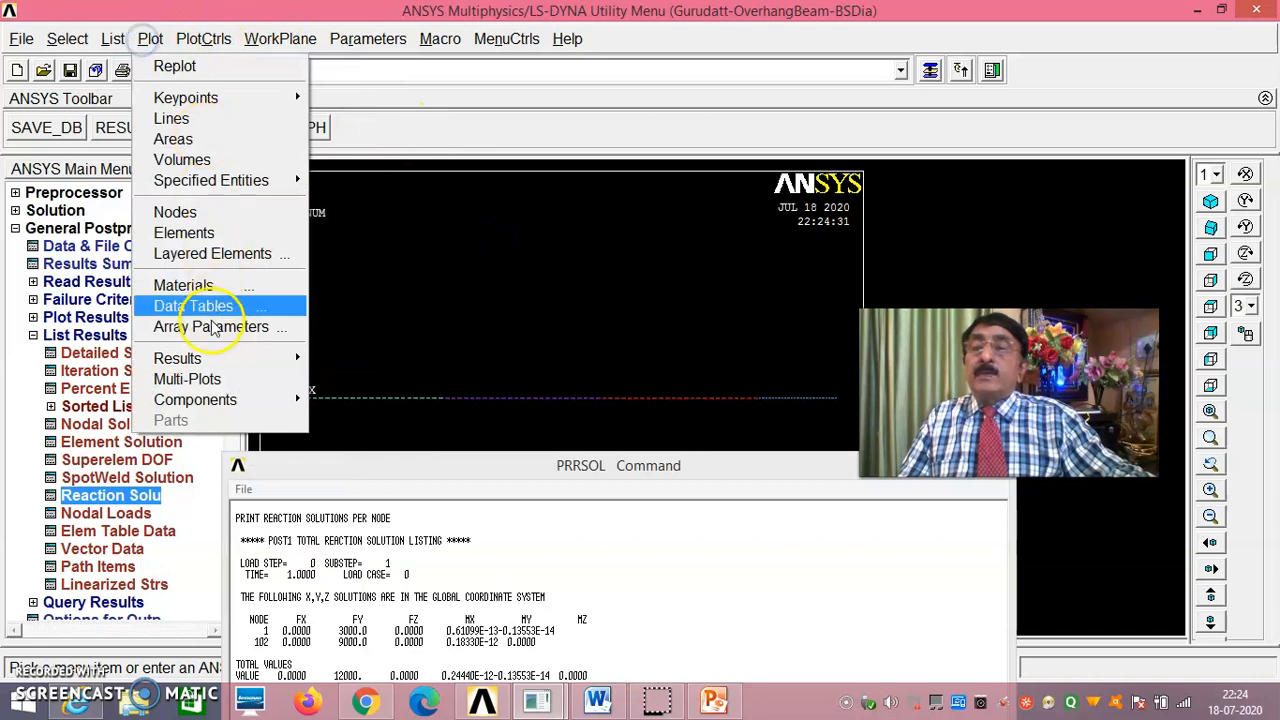
{"action": "left_click", "coordinate": [205, 380]}
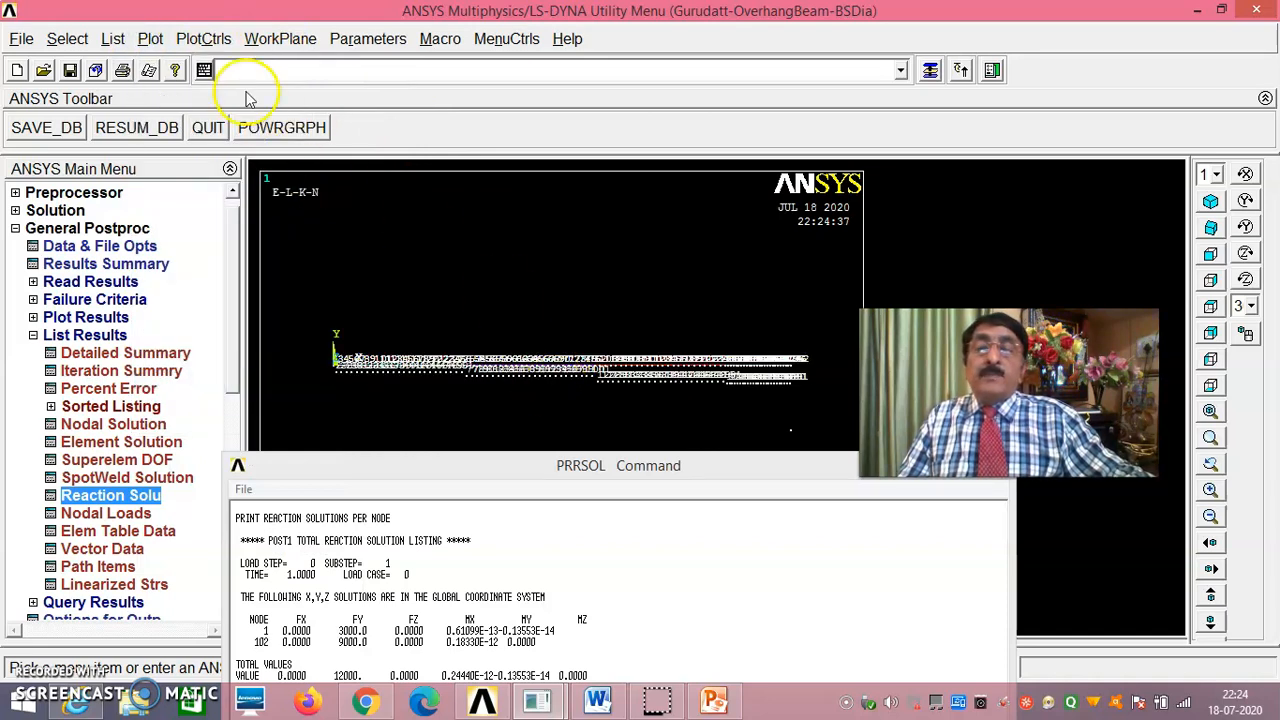
Step: Plot the beam's elements and examine the node numbers around the middle of the beam up close
{"action": "left_click", "coordinate": [152, 40]}
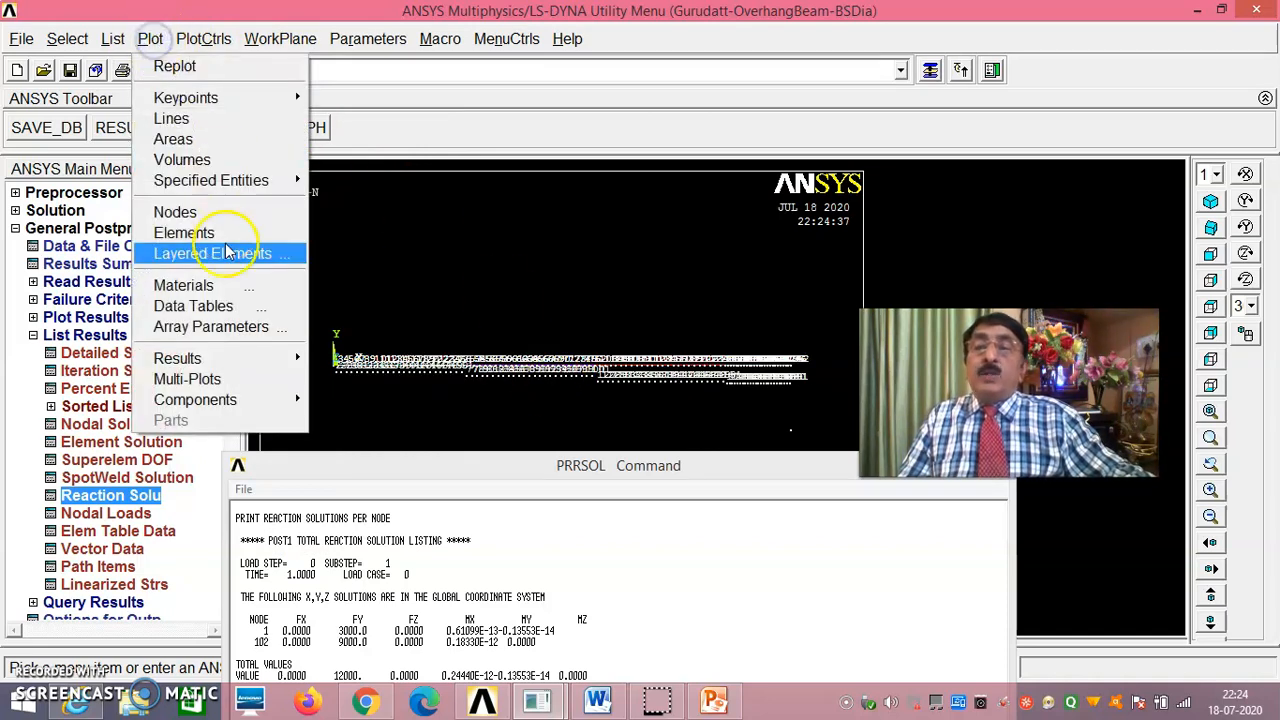
{"action": "left_click", "coordinate": [225, 232]}
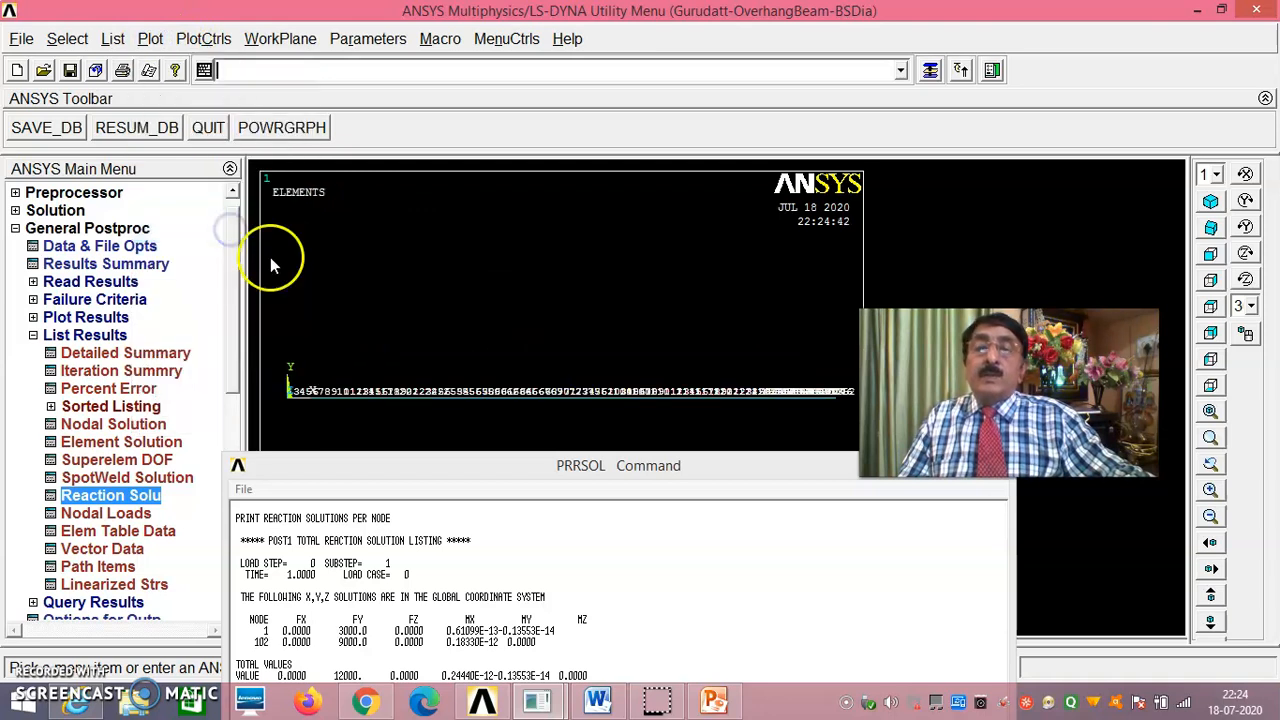
{"action": "left_click", "coordinate": [1210, 440]}
{"action": "left_click", "coordinate": [560, 385]}
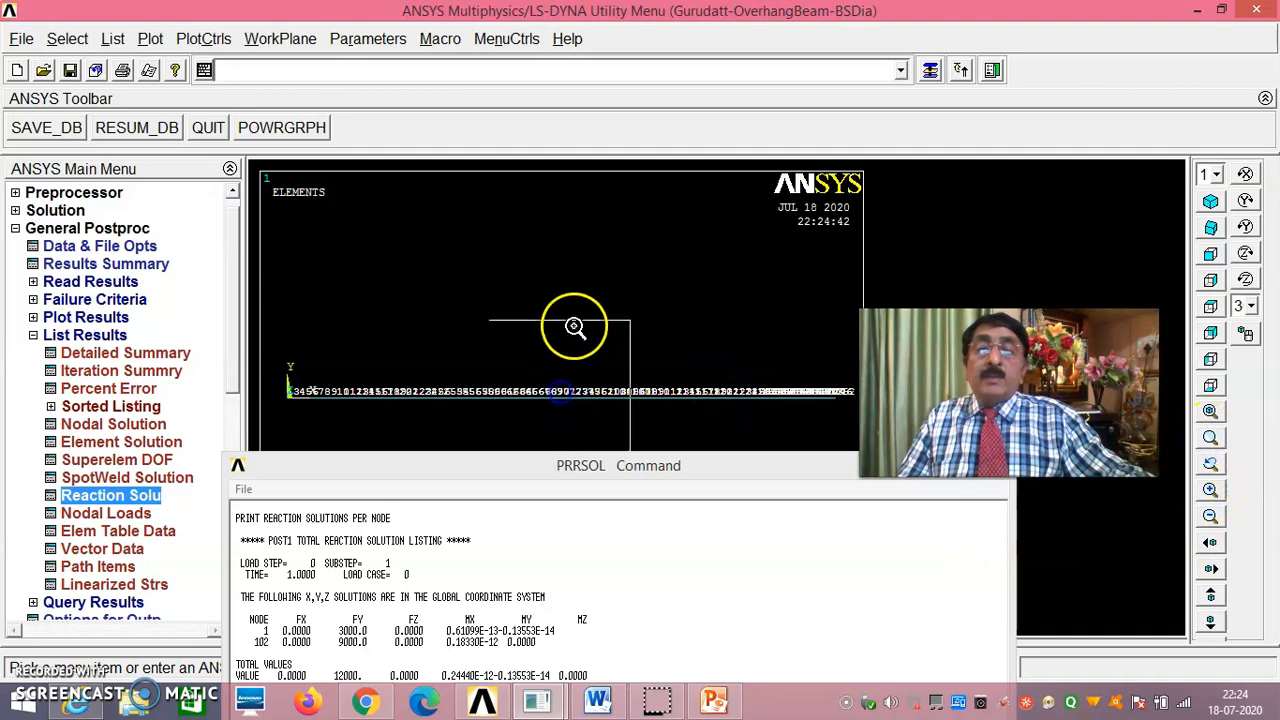
{"action": "left_click", "coordinate": [574, 323]}
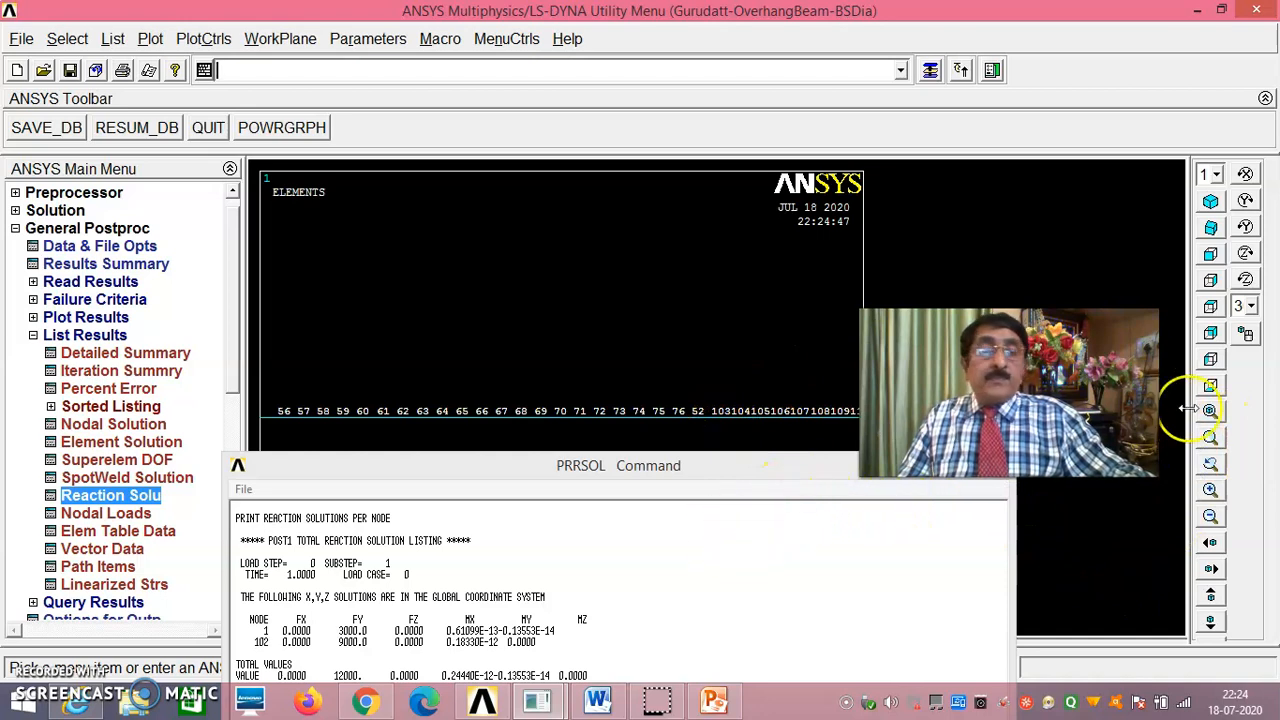
Step: Plot the beam's lines and examine the area around the support next to the overhang up close
{"action": "left_click", "coordinate": [150, 38]}
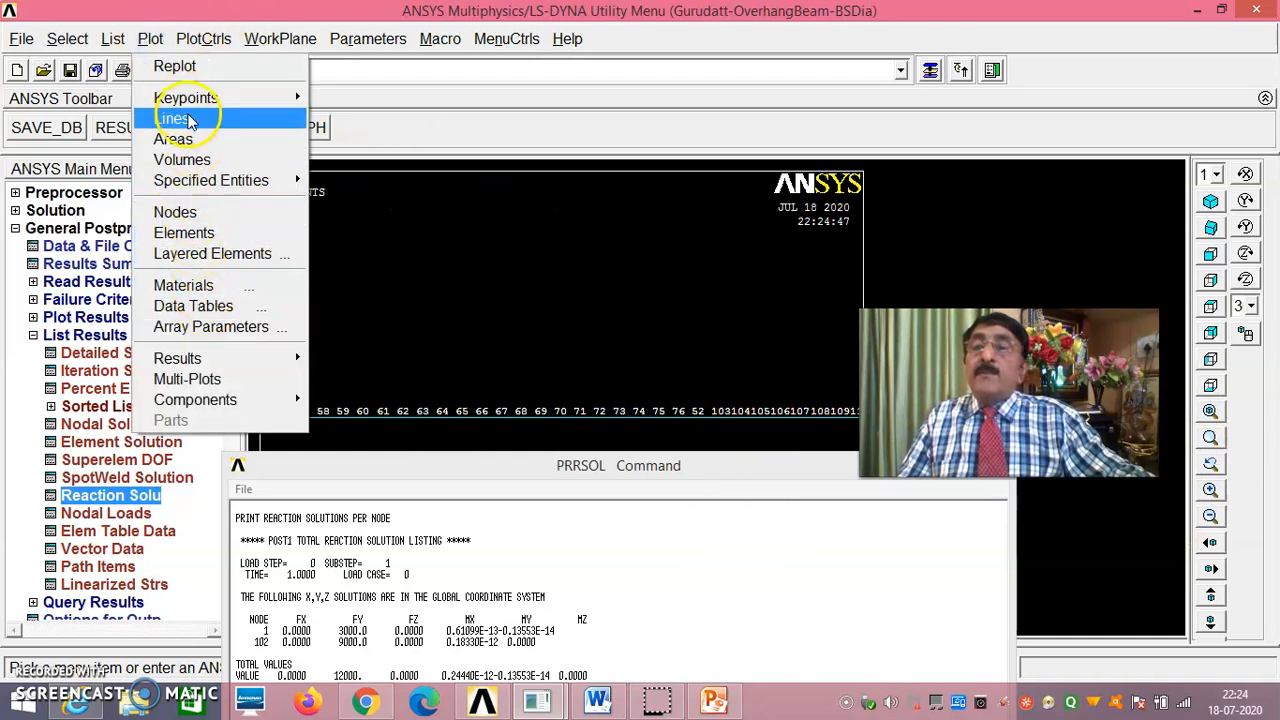
{"action": "left_click", "coordinate": [189, 120]}
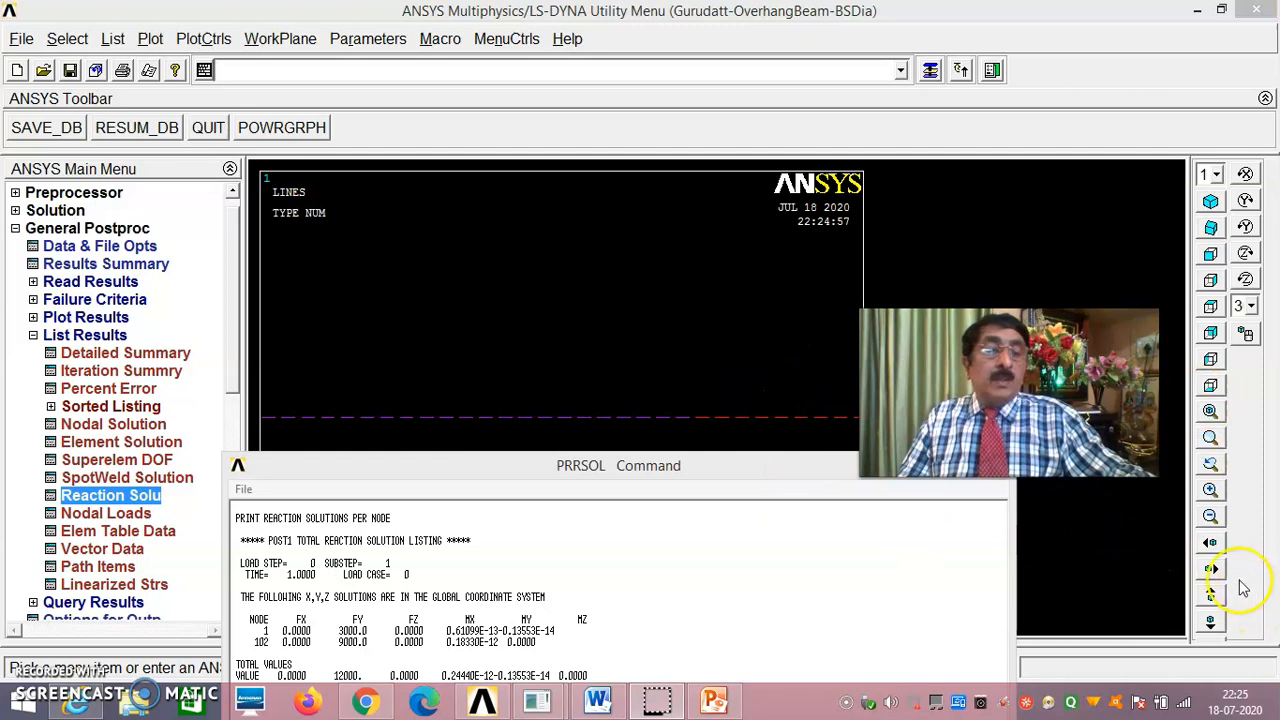
{"action": "left_click", "coordinate": [1210, 545]}
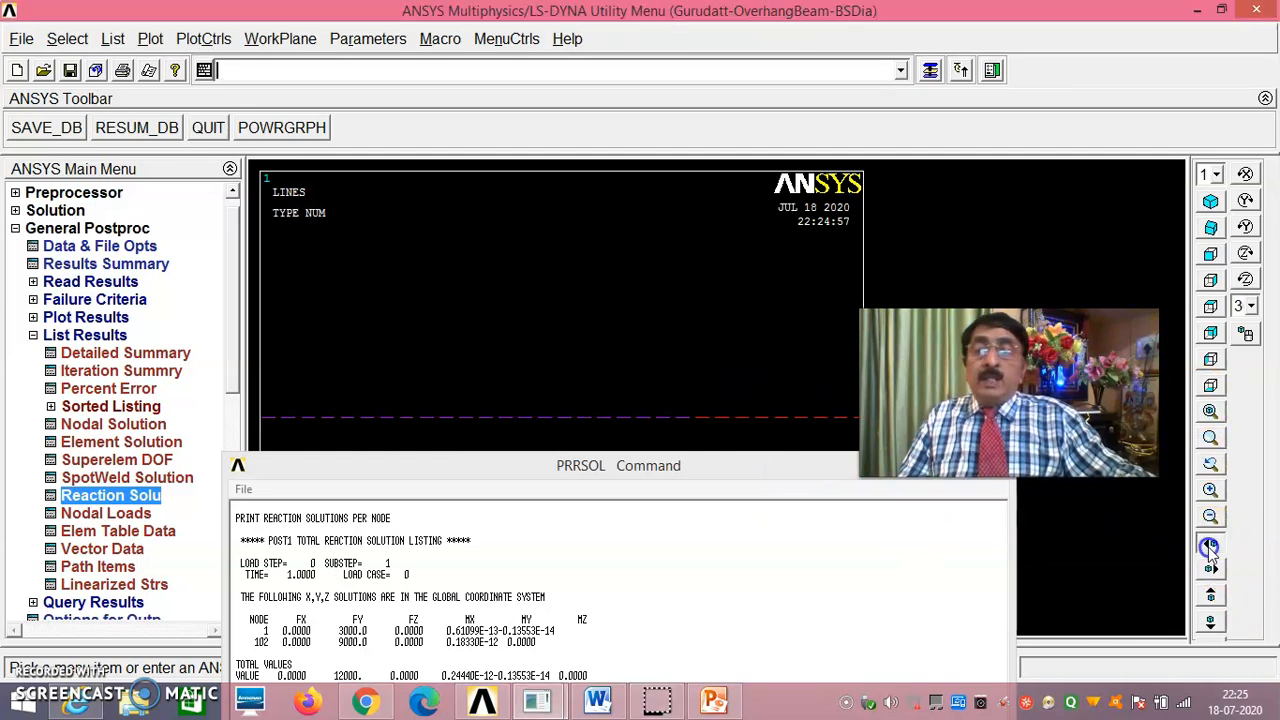
{"action": "left_click", "coordinate": [1211, 490]}
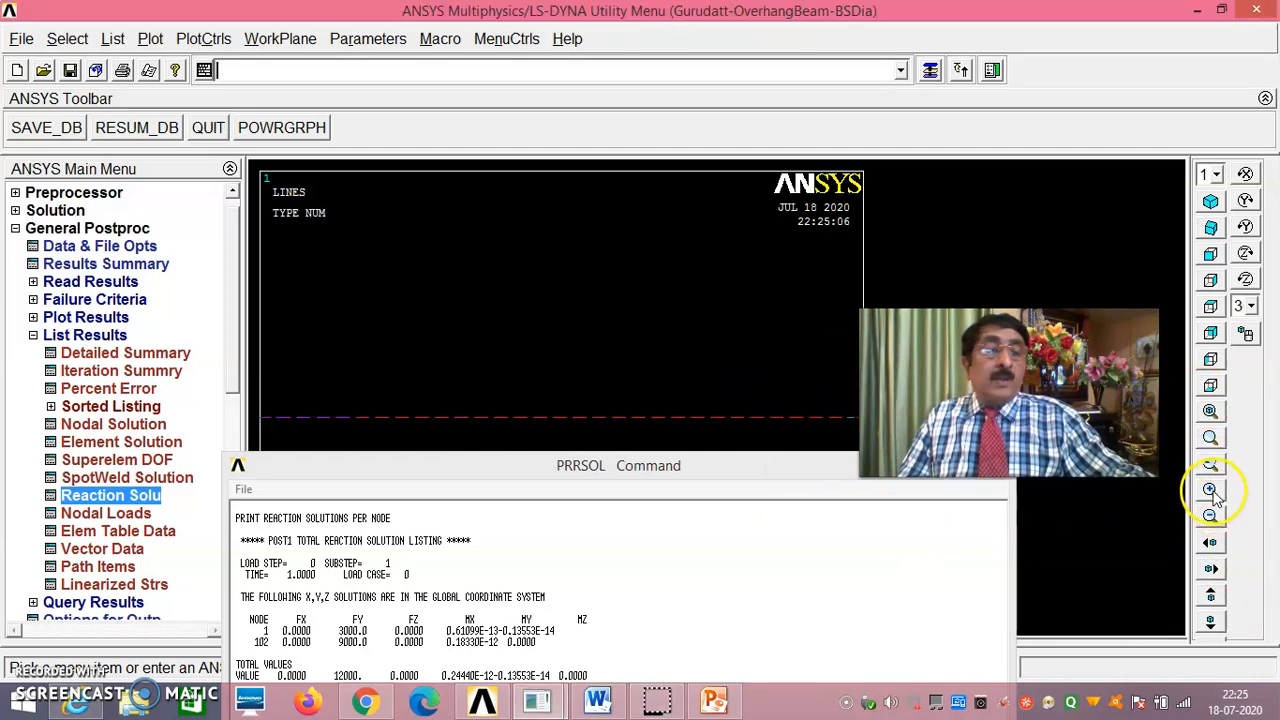
{"action": "left_click", "coordinate": [1210, 411]}
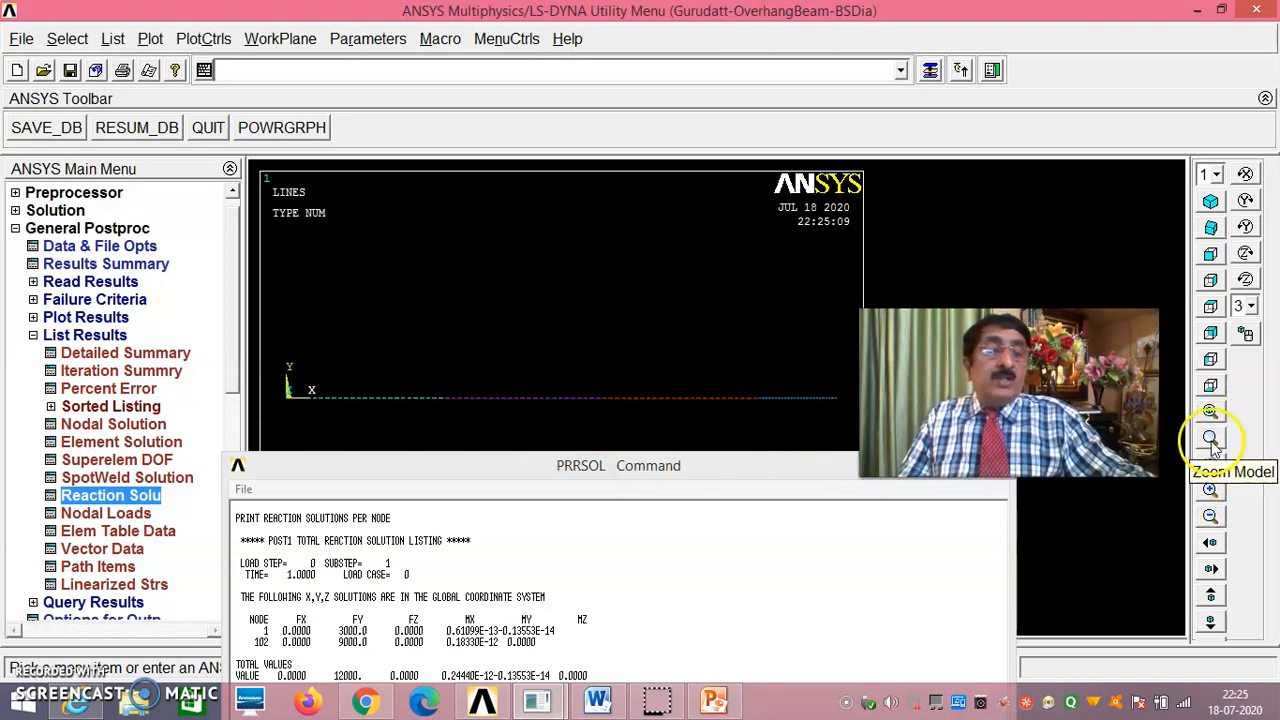
{"action": "left_click", "coordinate": [1210, 440]}
{"action": "left_click", "coordinate": [766, 402]}
{"action": "left_click", "coordinate": [757, 380]}
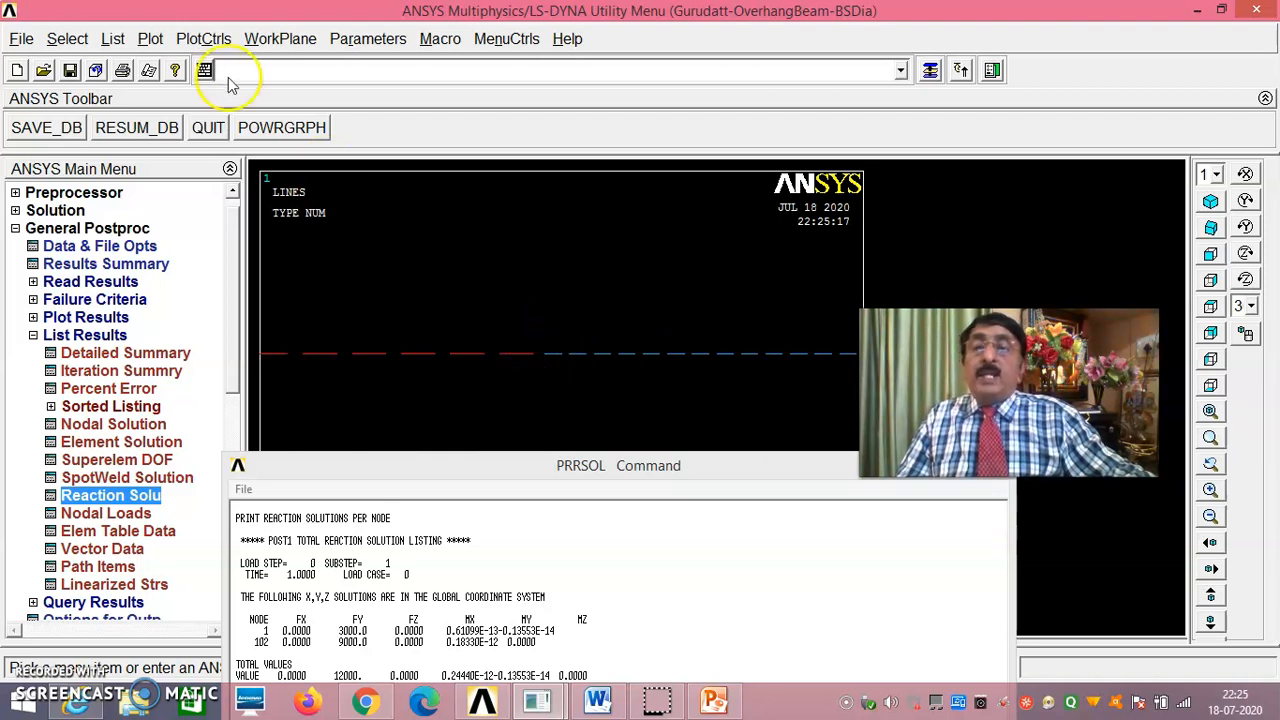
Step: Replot with node numbers kept on, multi-plot the beam's entities and examine the node numbers around the overhang support
{"action": "left_click", "coordinate": [203, 38]}
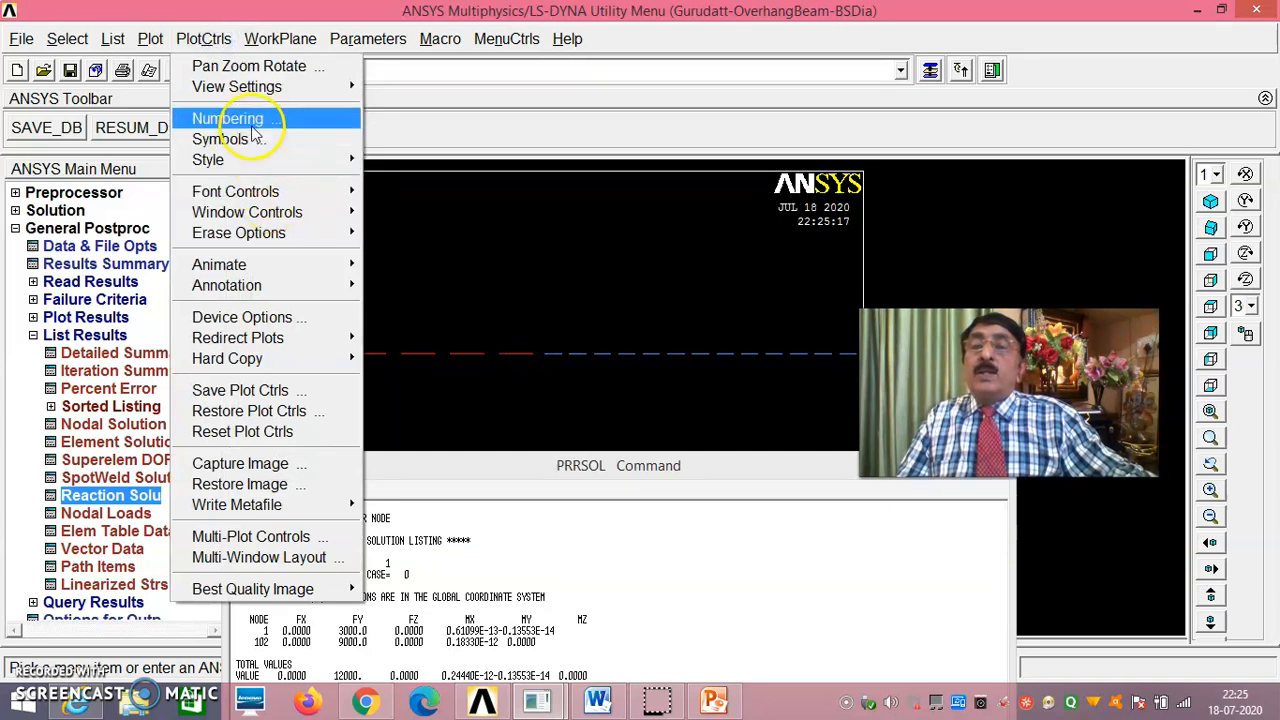
{"action": "left_click", "coordinate": [240, 119]}
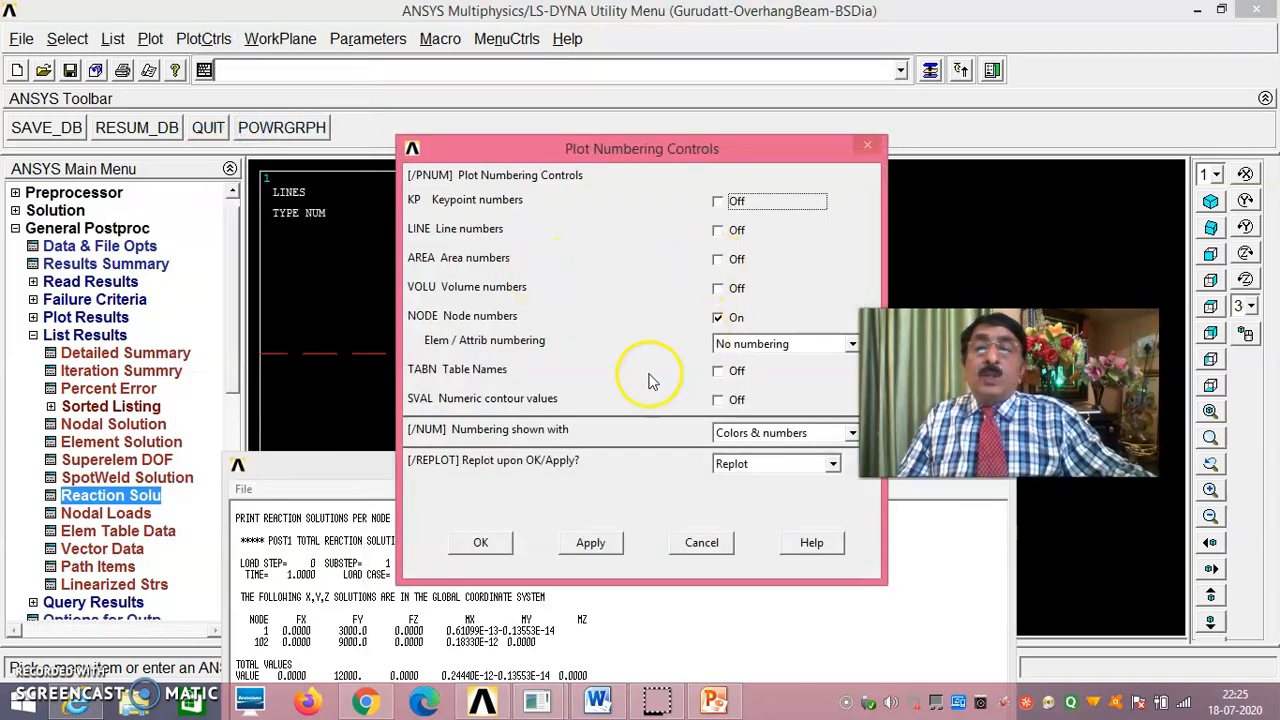
{"action": "left_click", "coordinate": [480, 542]}
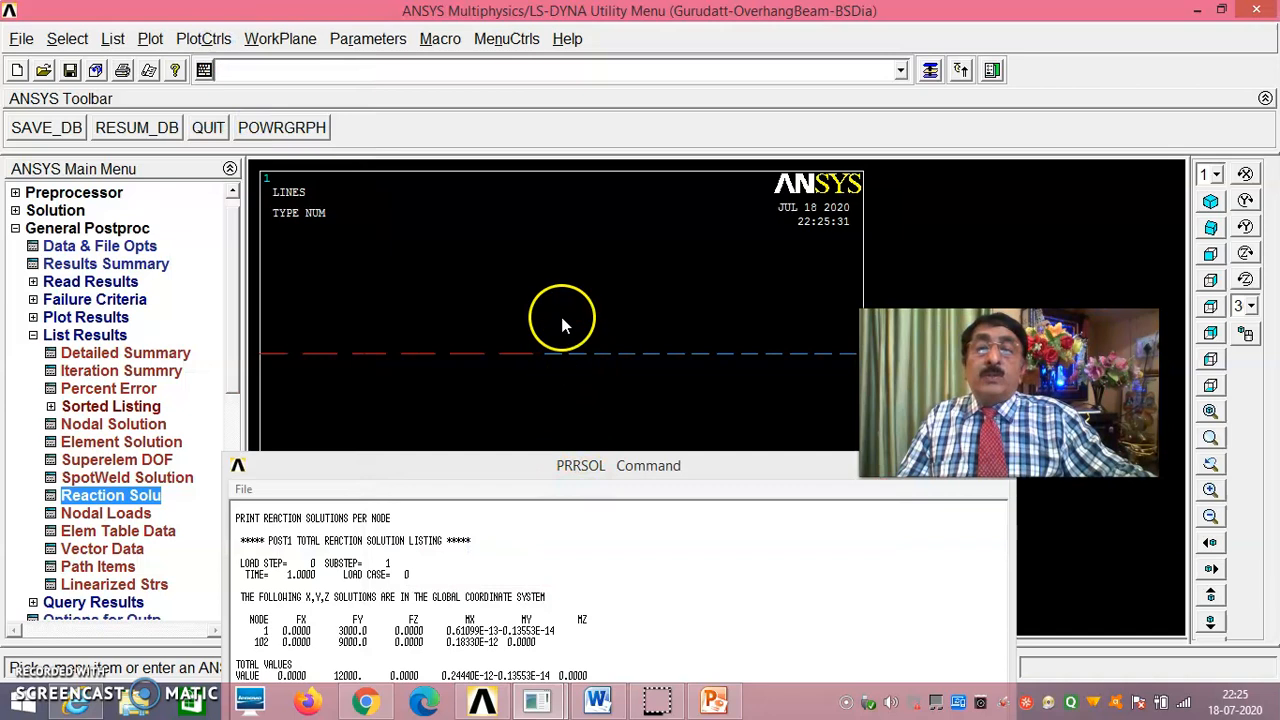
{"action": "left_click", "coordinate": [150, 38]}
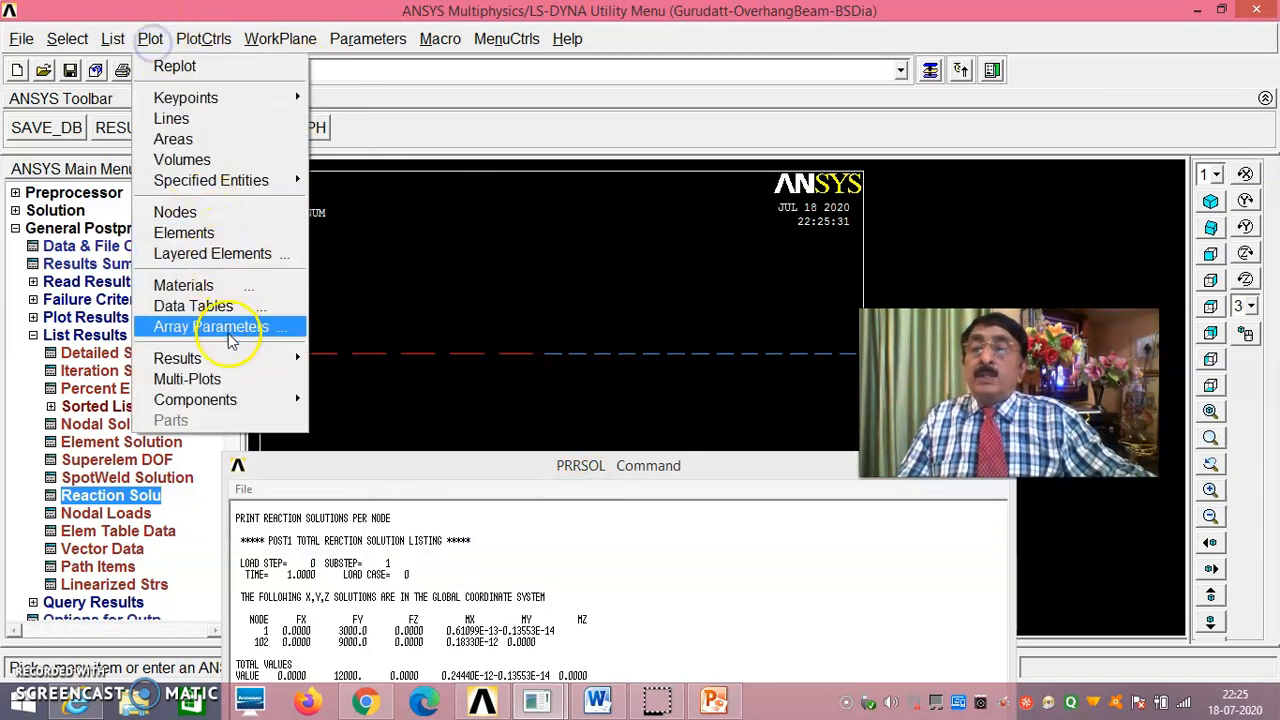
{"action": "left_click", "coordinate": [231, 378]}
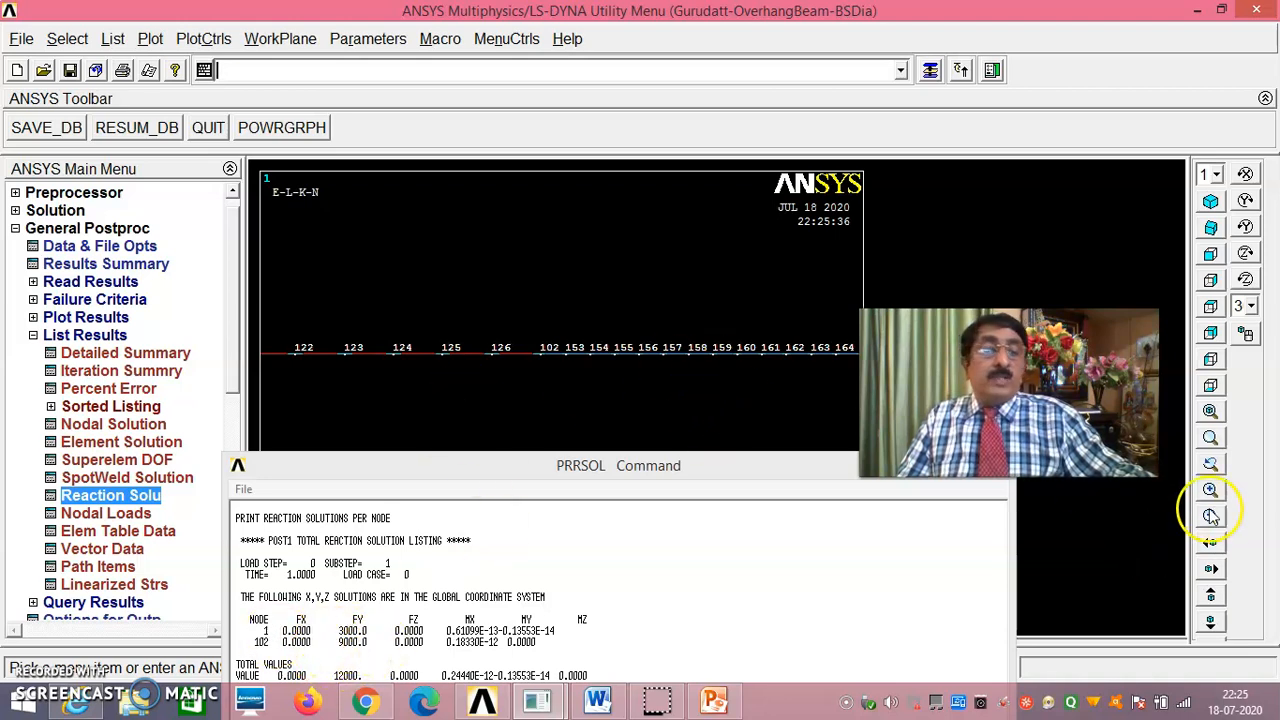
{"action": "left_click", "coordinate": [1210, 410]}
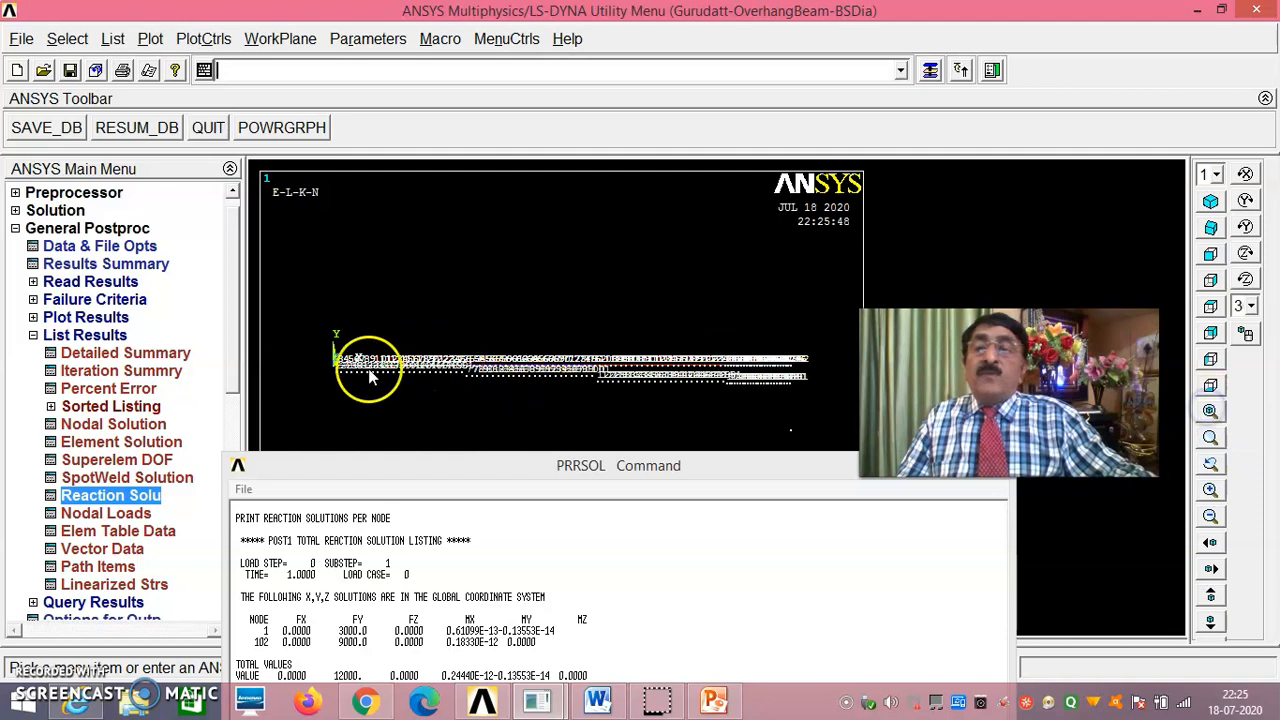
Step: Plot the beam's elements and turn off node numbers in the plot numbering controls
{"action": "left_click", "coordinate": [150, 38]}
{"action": "left_click", "coordinate": [188, 234]}
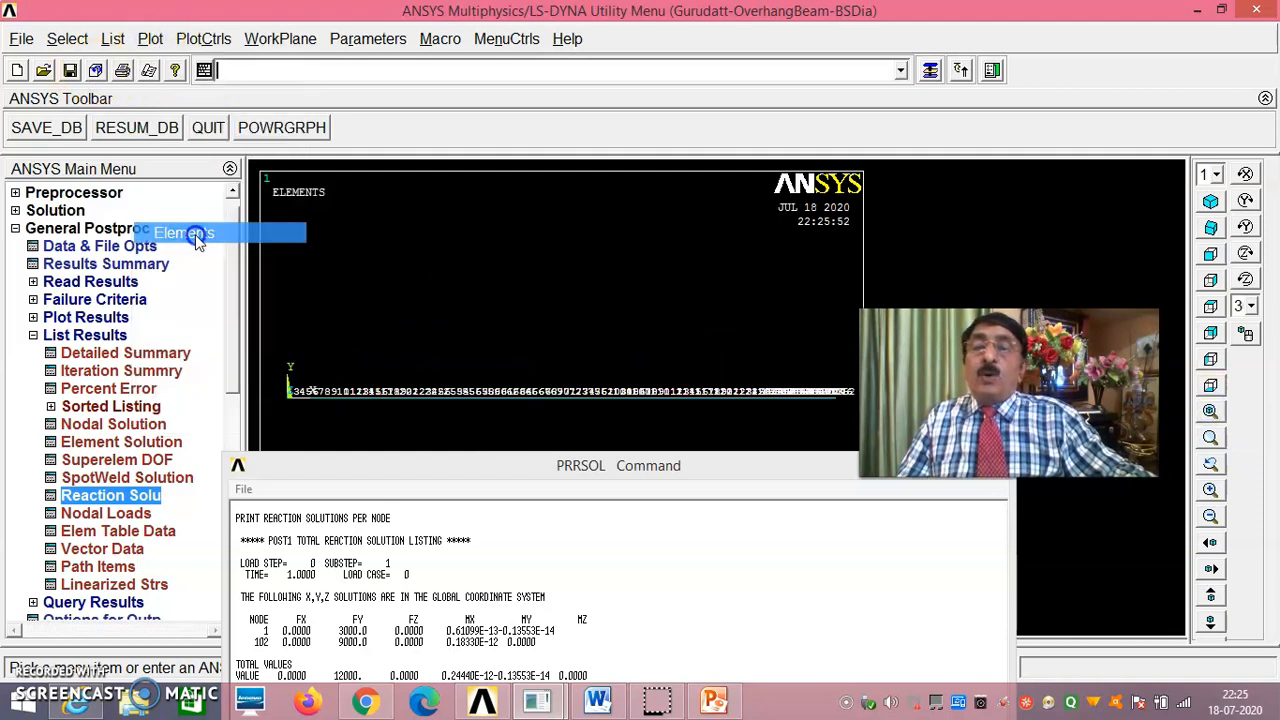
{"action": "left_click", "coordinate": [218, 38]}
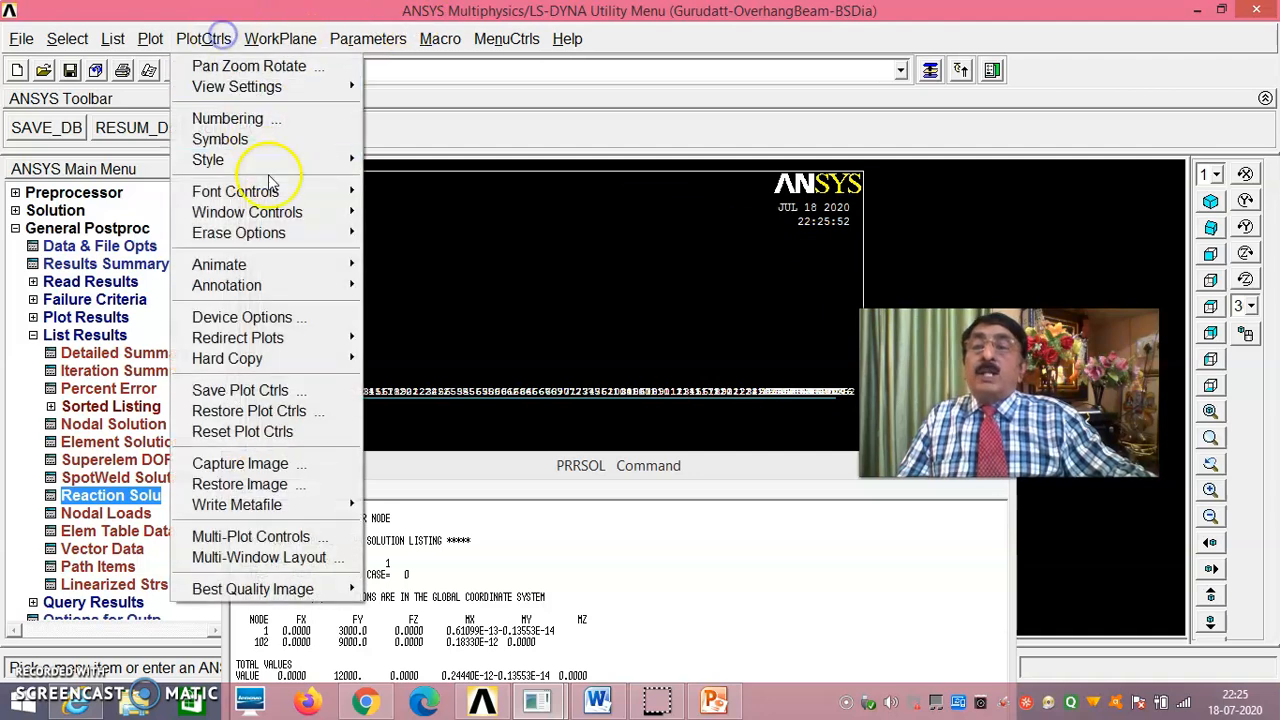
{"action": "left_click", "coordinate": [259, 120]}
{"action": "left_click", "coordinate": [719, 317]}
{"action": "left_click", "coordinate": [503, 542]}
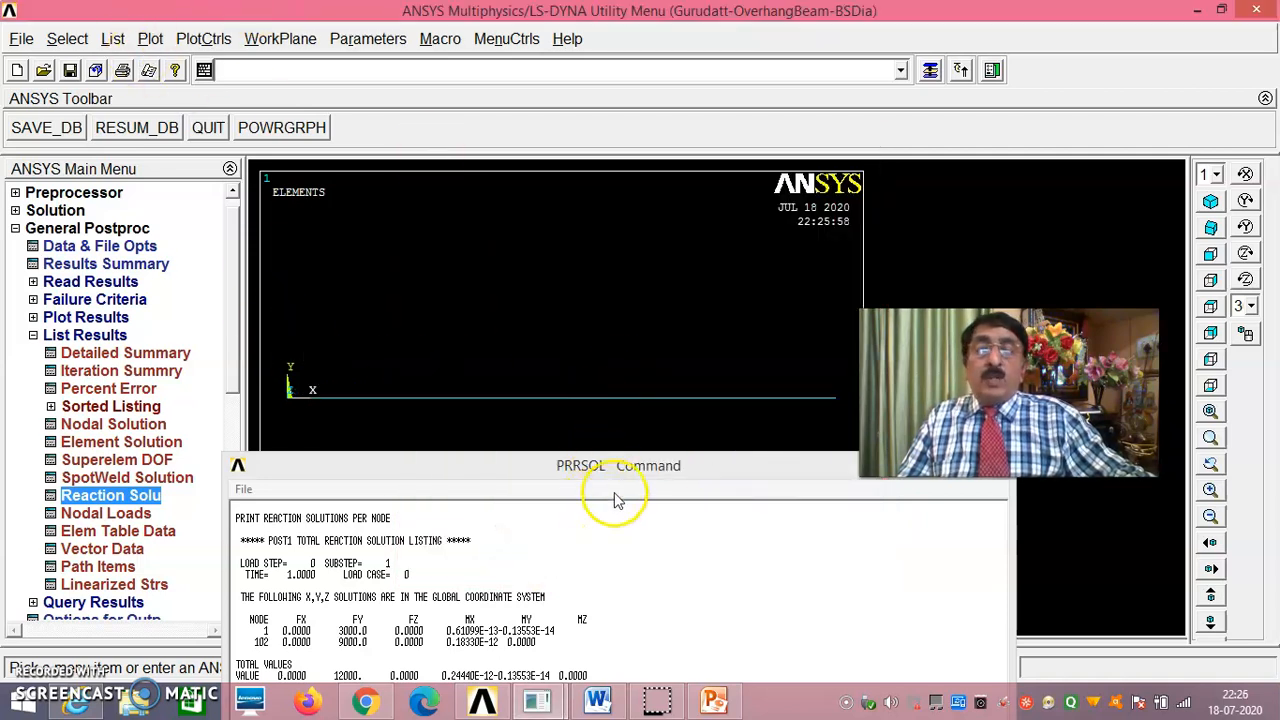
Step: Review the vertical reactions at both supports in the reaction solution listing and close the listing
{"action": "left_click_drag", "start_coordinate": [594, 466], "coordinate": [665, 182]}
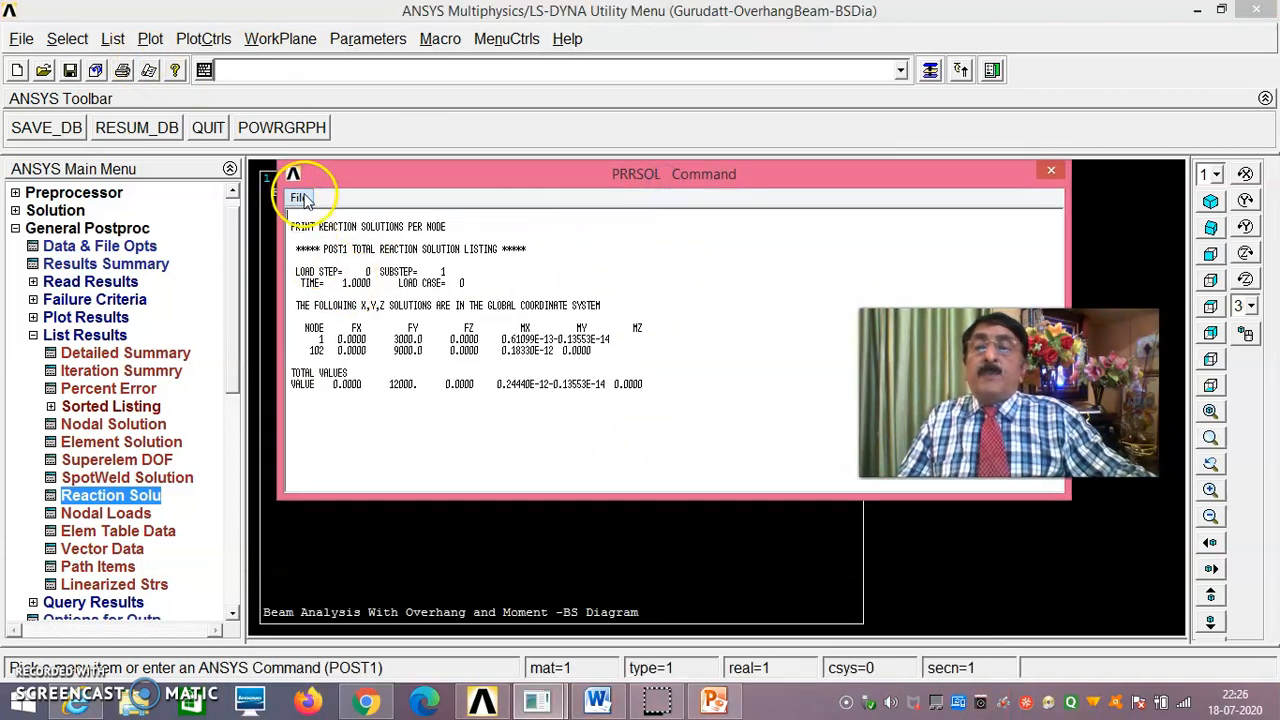
{"action": "left_click", "coordinate": [298, 197]}
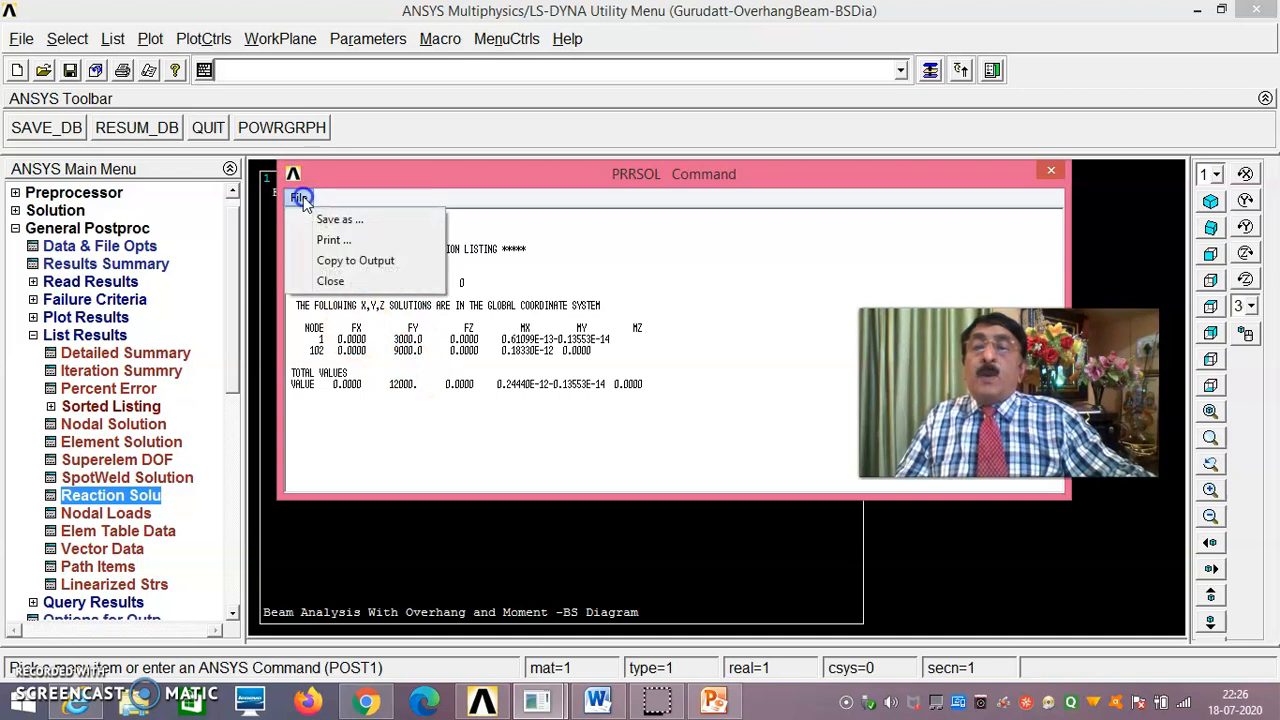
{"action": "left_click", "coordinate": [579, 252]}
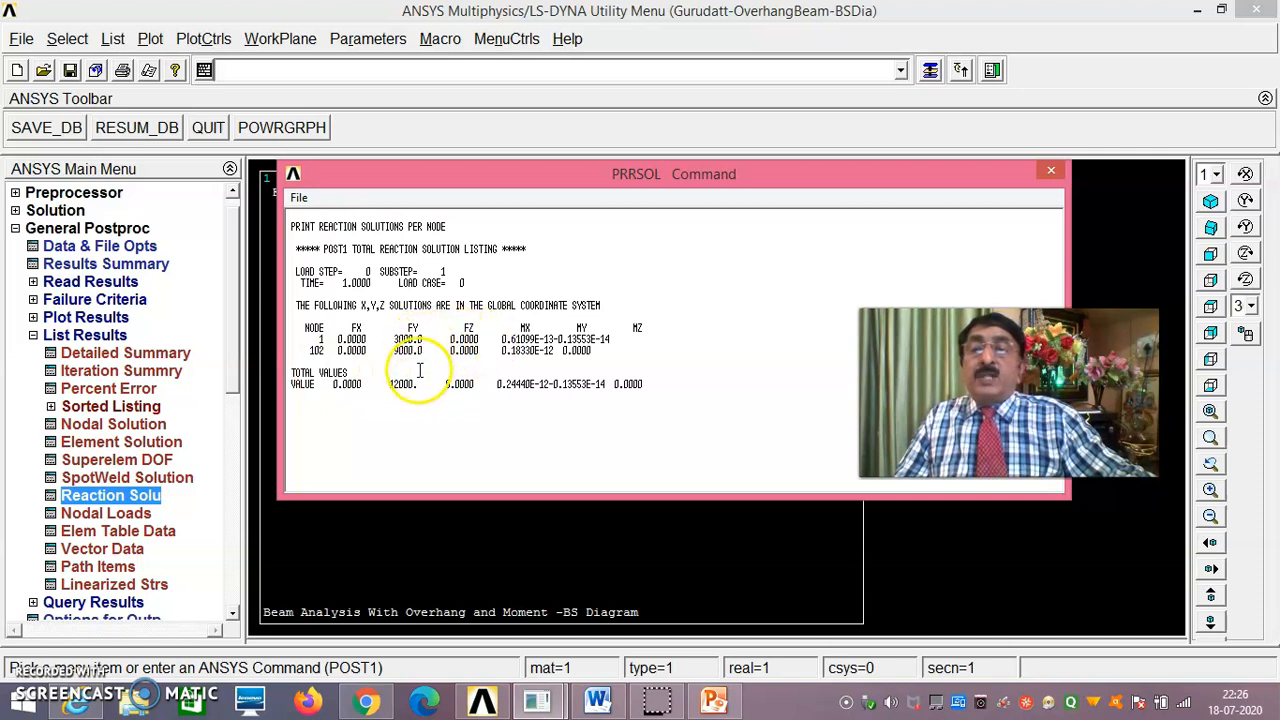
{"action": "left_click", "coordinate": [299, 198]}
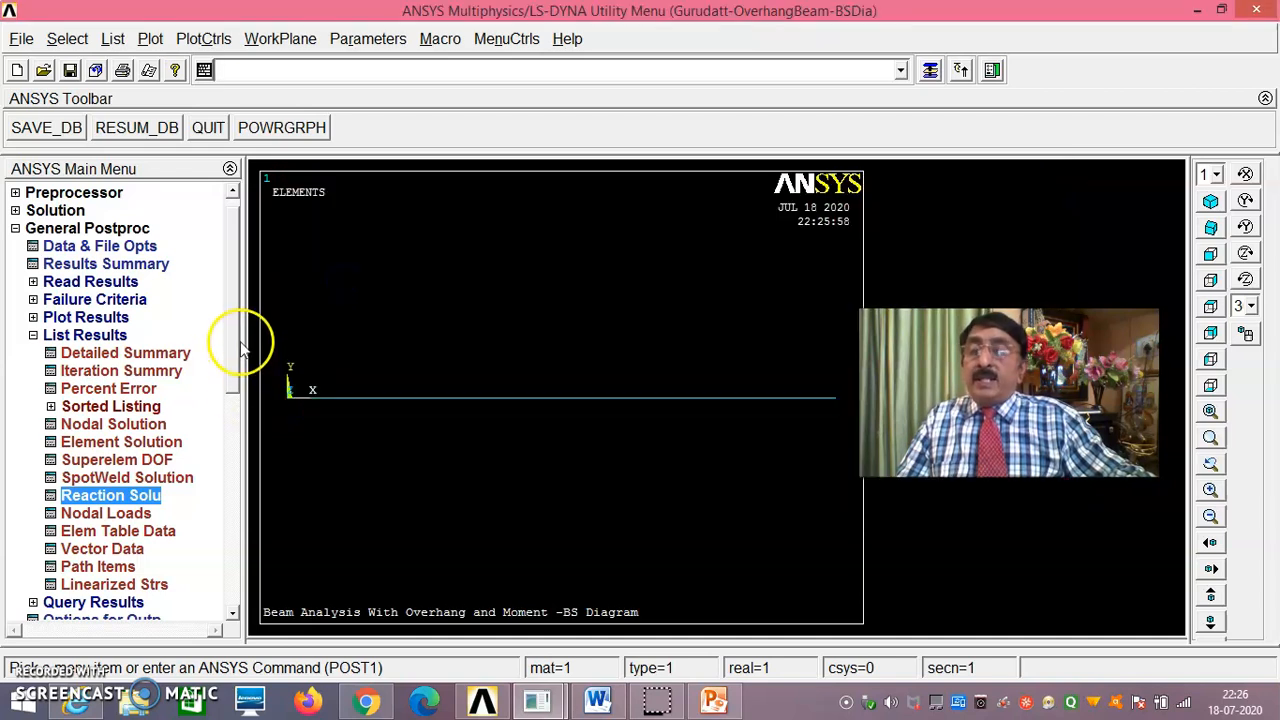
Step: Open the element table definition in the general postprocessor
{"action": "scroll", "coordinate": [235, 350], "scroll_direction": "down", "scroll_amount": 1}
{"action": "left_click_drag", "start_coordinate": [235, 350], "coordinate": [237, 434]}
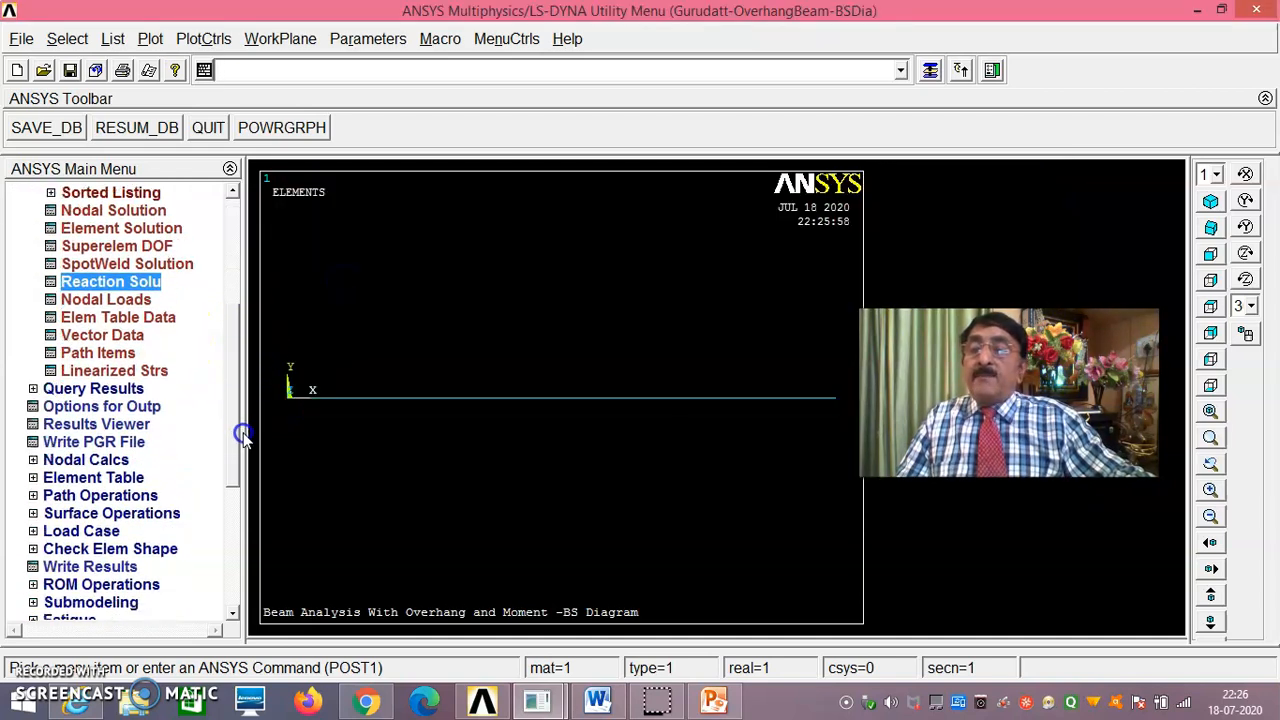
{"action": "left_click", "coordinate": [115, 479]}
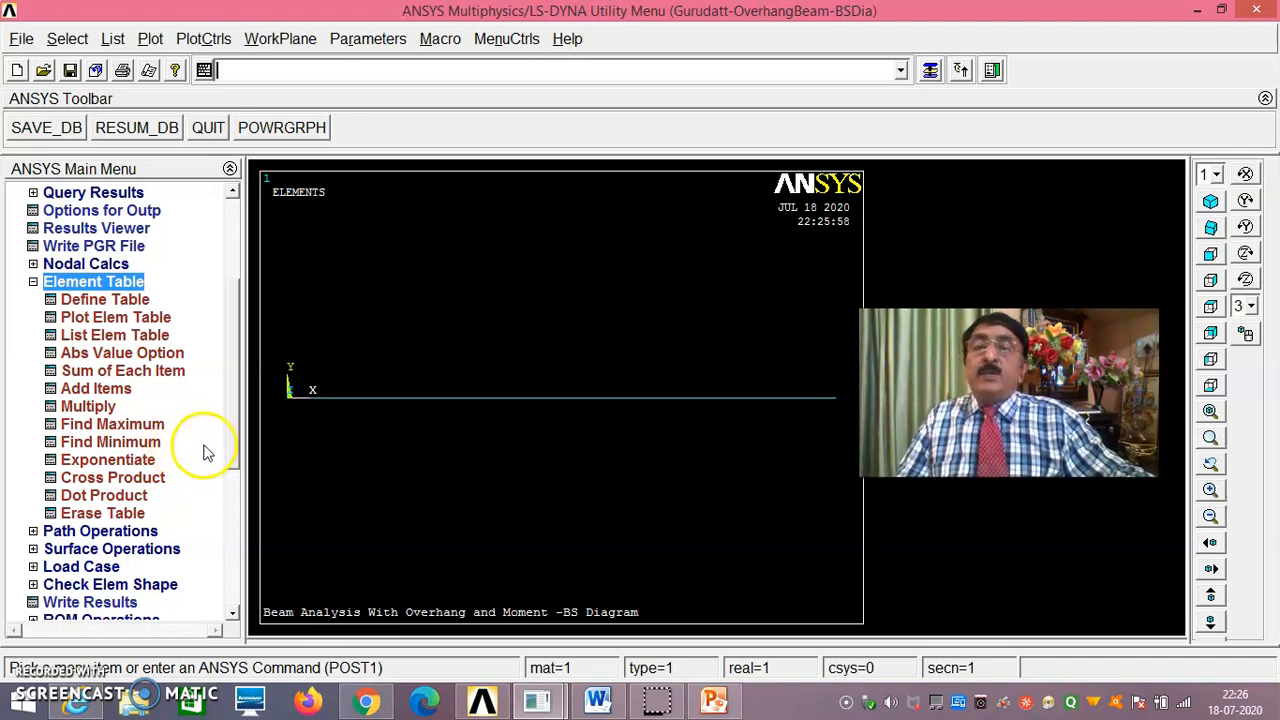
{"action": "left_click", "coordinate": [105, 299]}
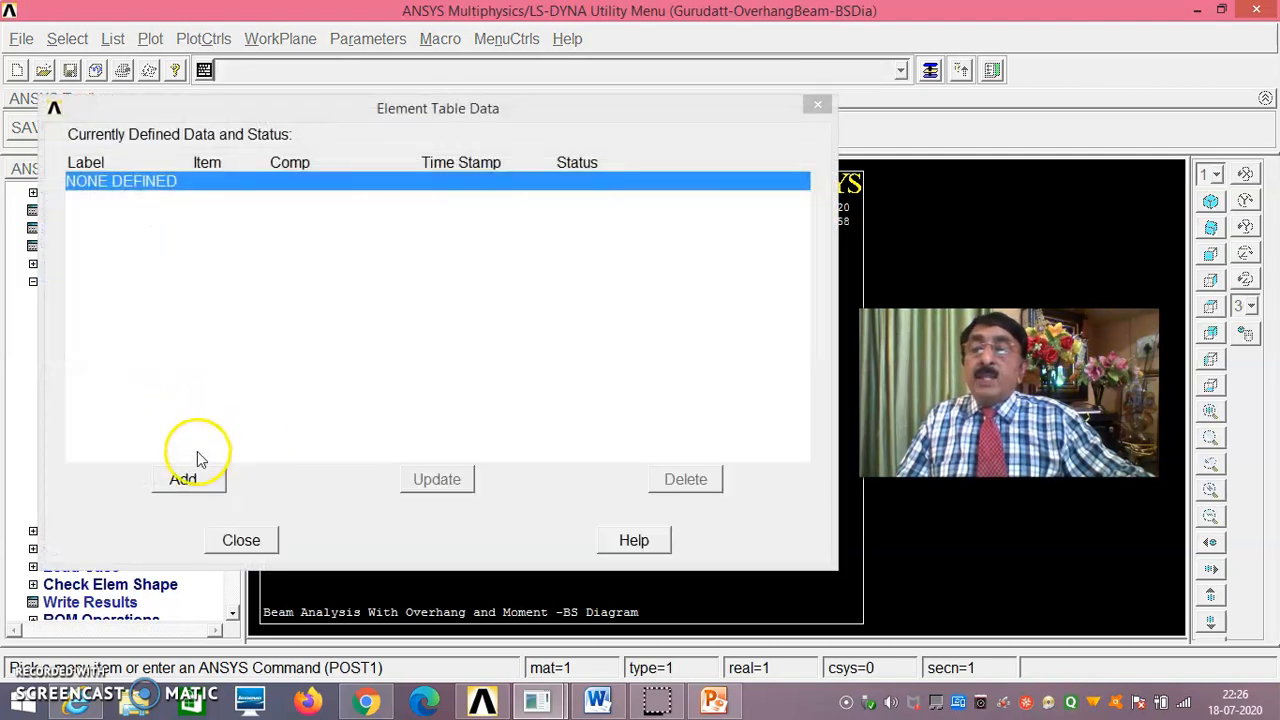
{"action": "left_click", "coordinate": [188, 478]}
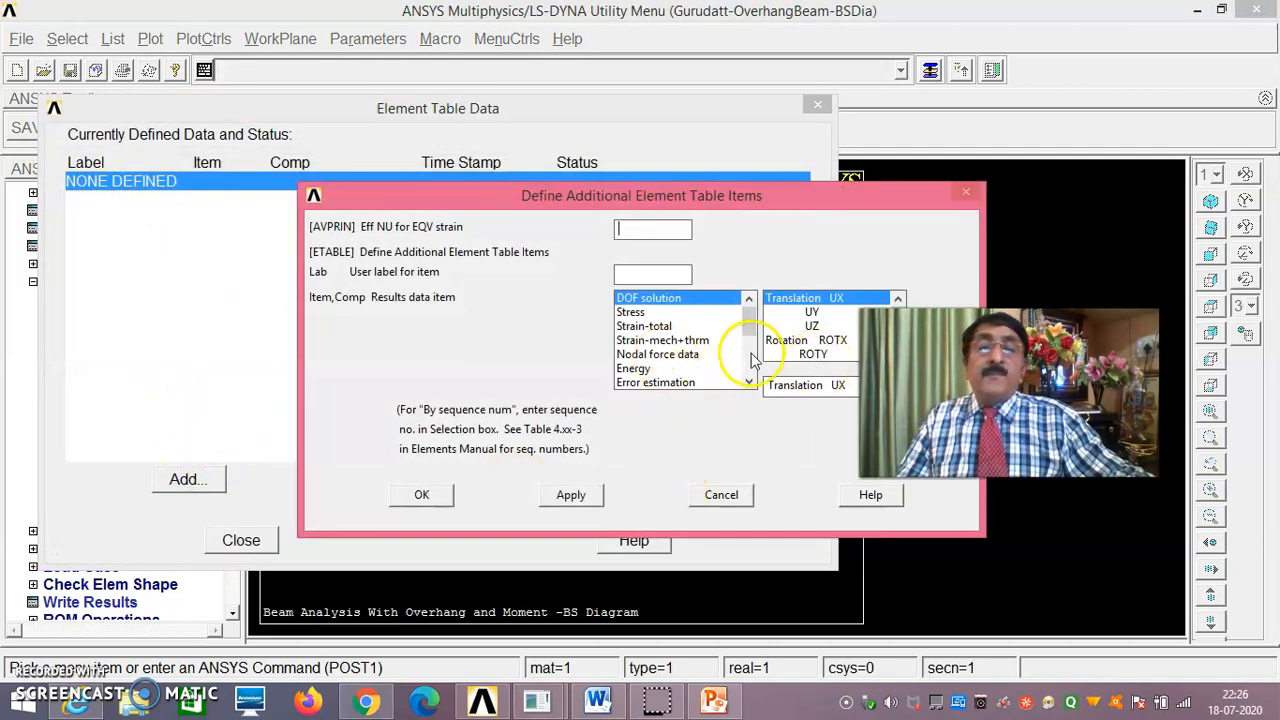
{"action": "left_click_drag", "start_coordinate": [748, 308], "coordinate": [752, 395]}
{"action": "left_click_drag", "start_coordinate": [1008, 393], "coordinate": [1049, 484]}
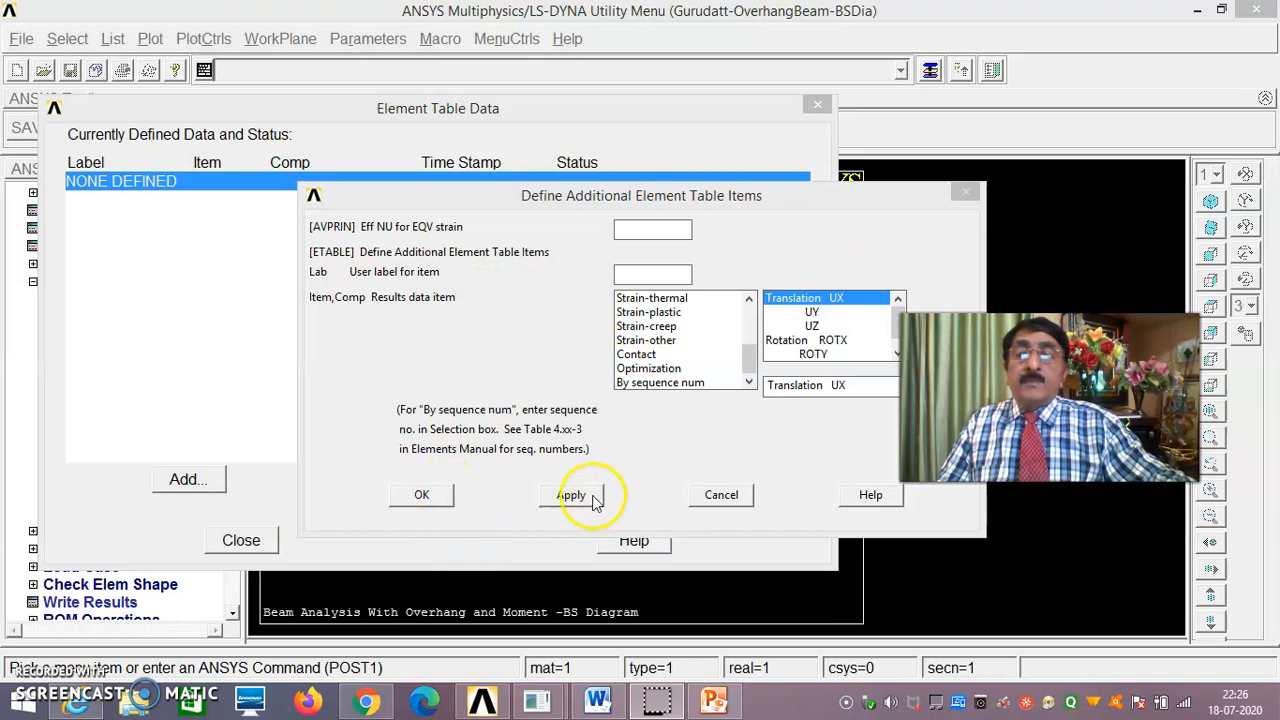
{"action": "left_click", "coordinate": [243, 540]}
{"action": "left_click", "coordinate": [243, 540]}
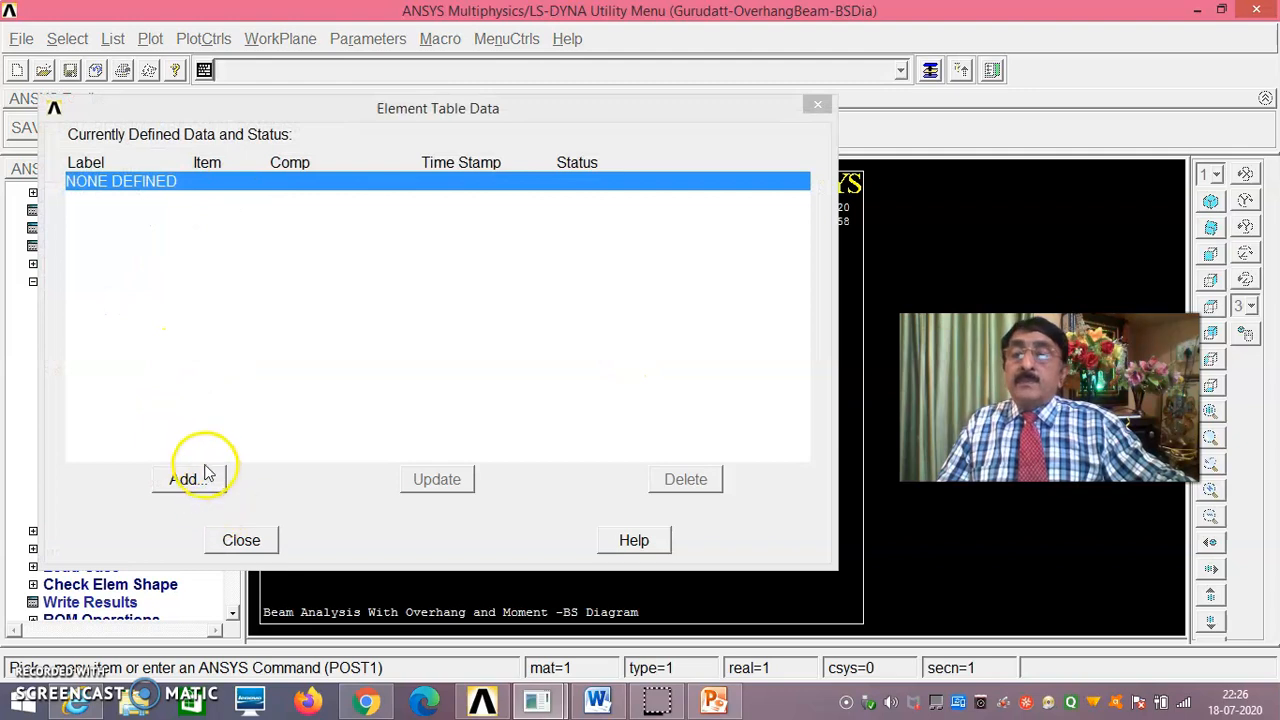
Step: Add an element table item by sequence number with SMISC, 34
{"action": "left_click", "coordinate": [203, 477]}
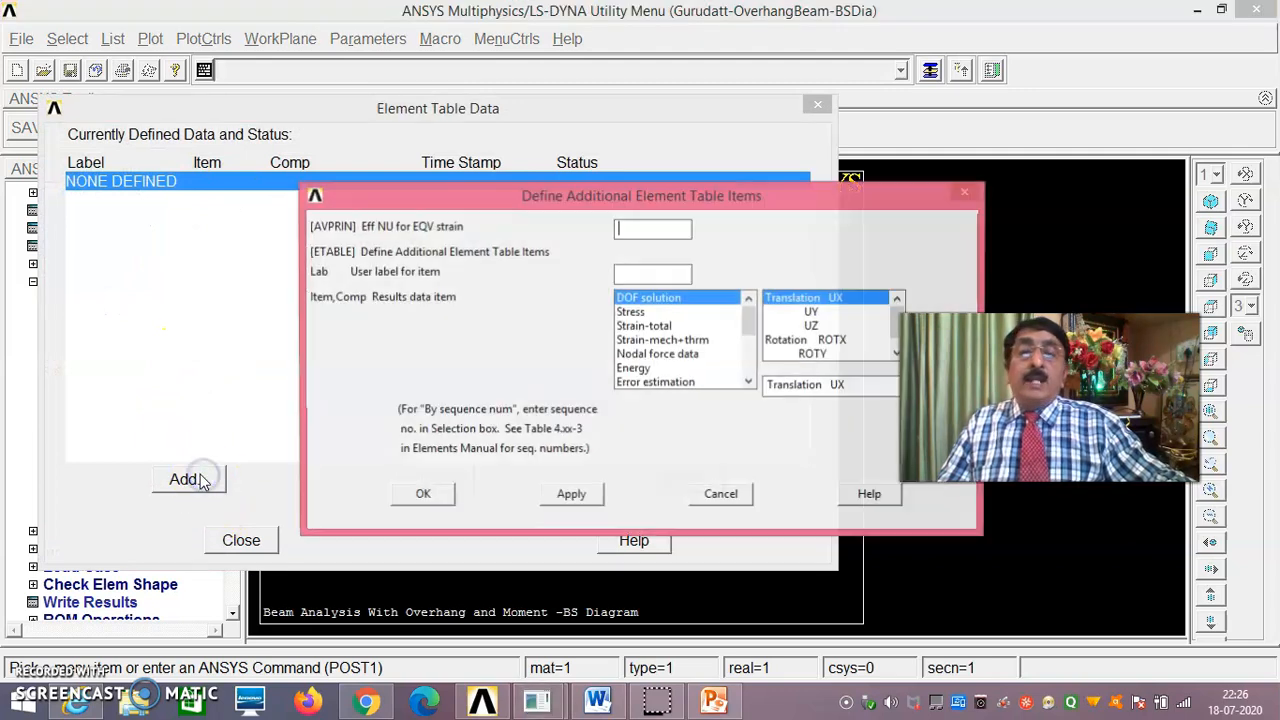
{"action": "left_click_drag", "start_coordinate": [745, 330], "coordinate": [748, 392]}
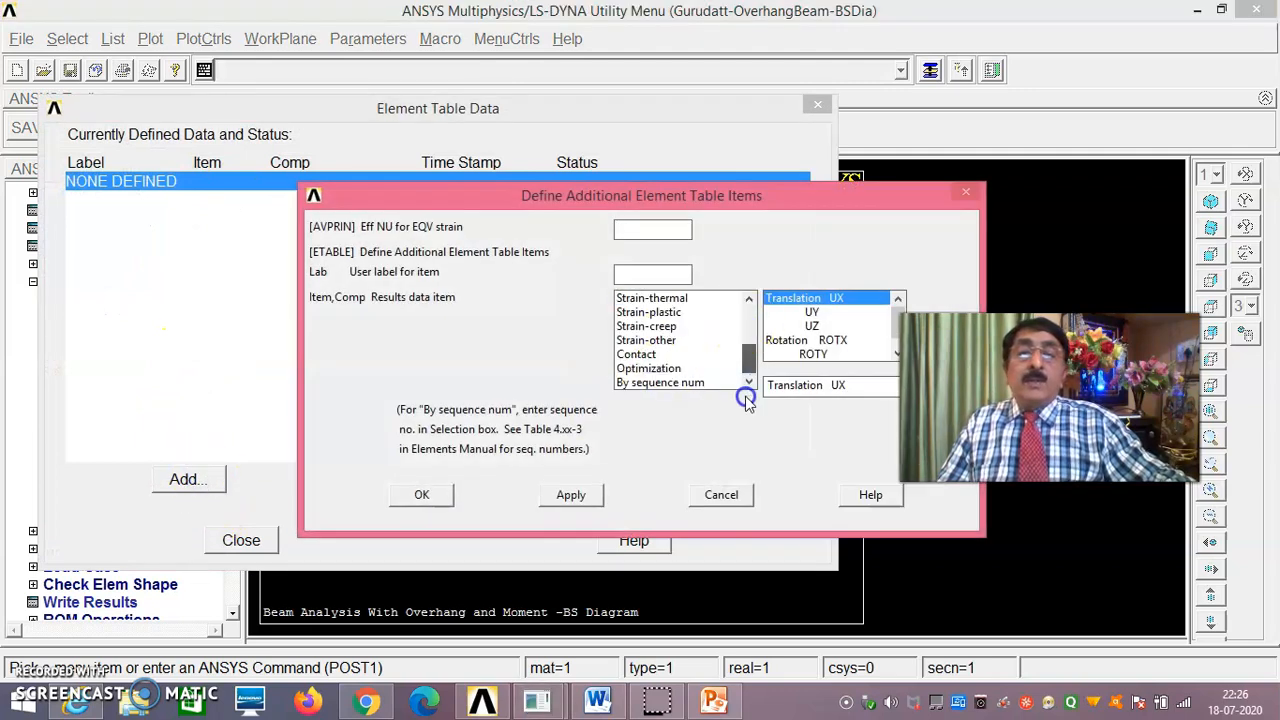
{"action": "left_click", "coordinate": [685, 383]}
{"action": "left_click", "coordinate": [823, 386]}
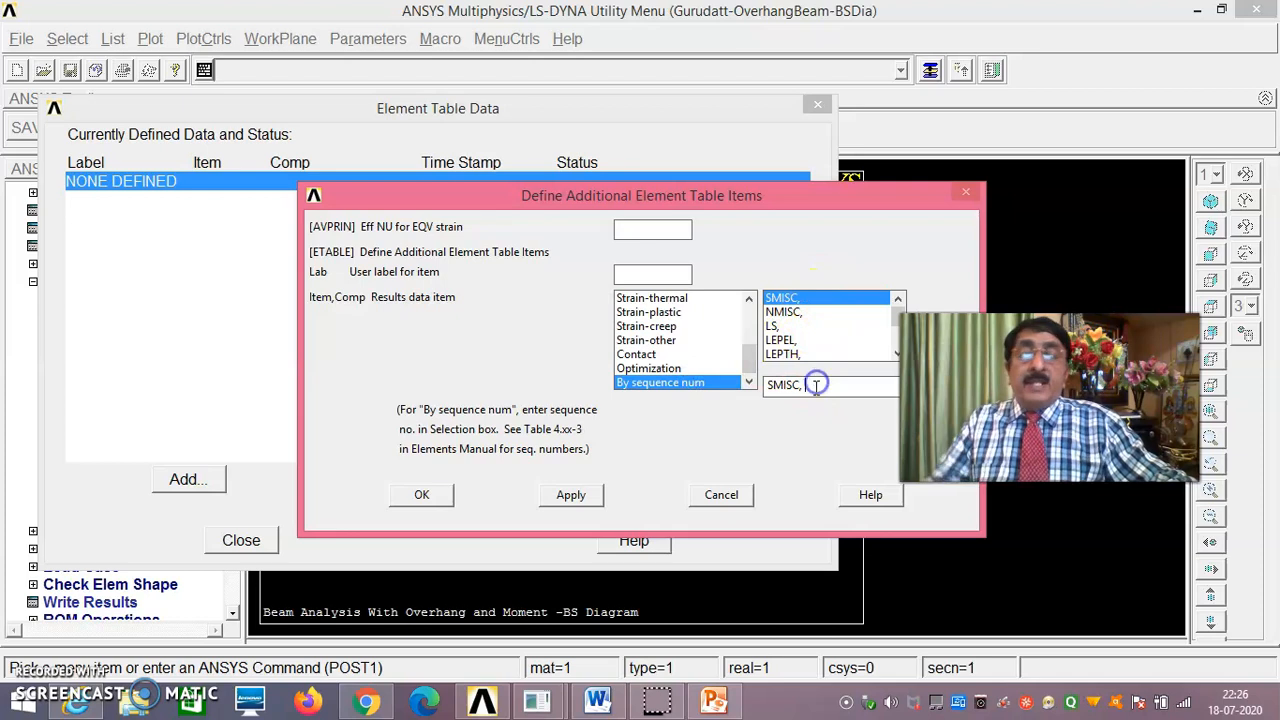
{"action": "type", "text": "34"}
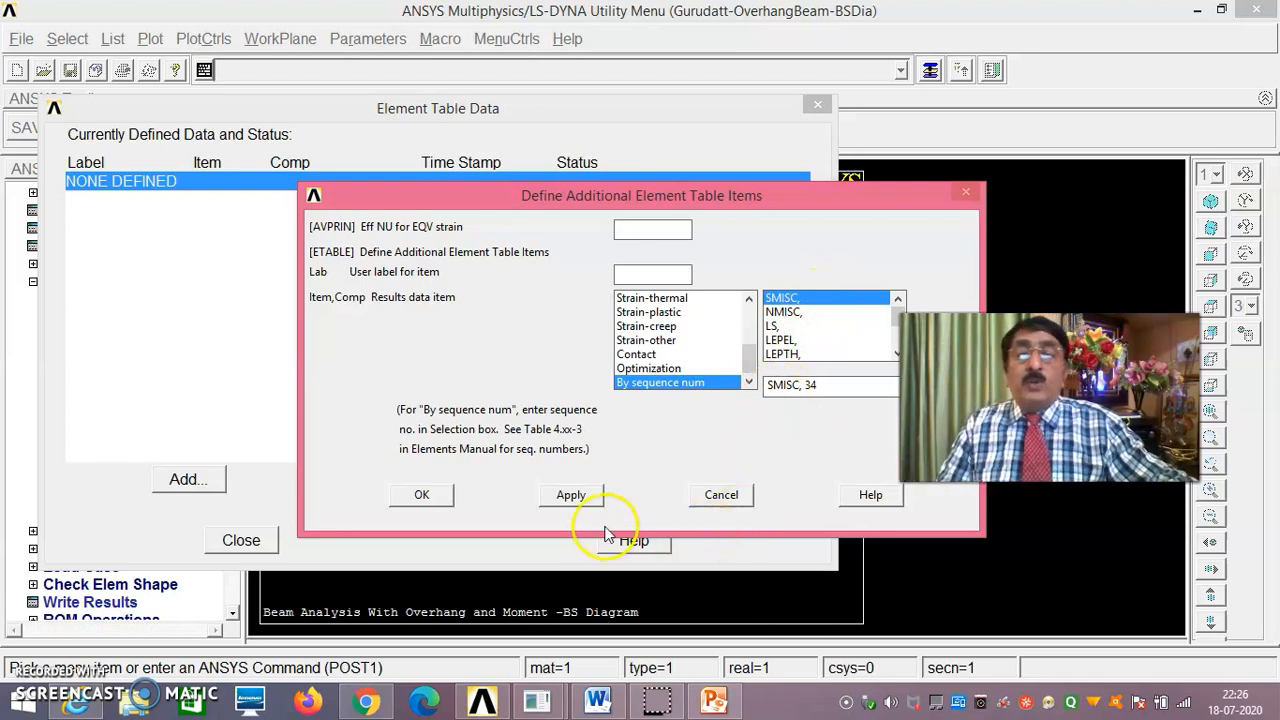
{"action": "left_click", "coordinate": [578, 492]}
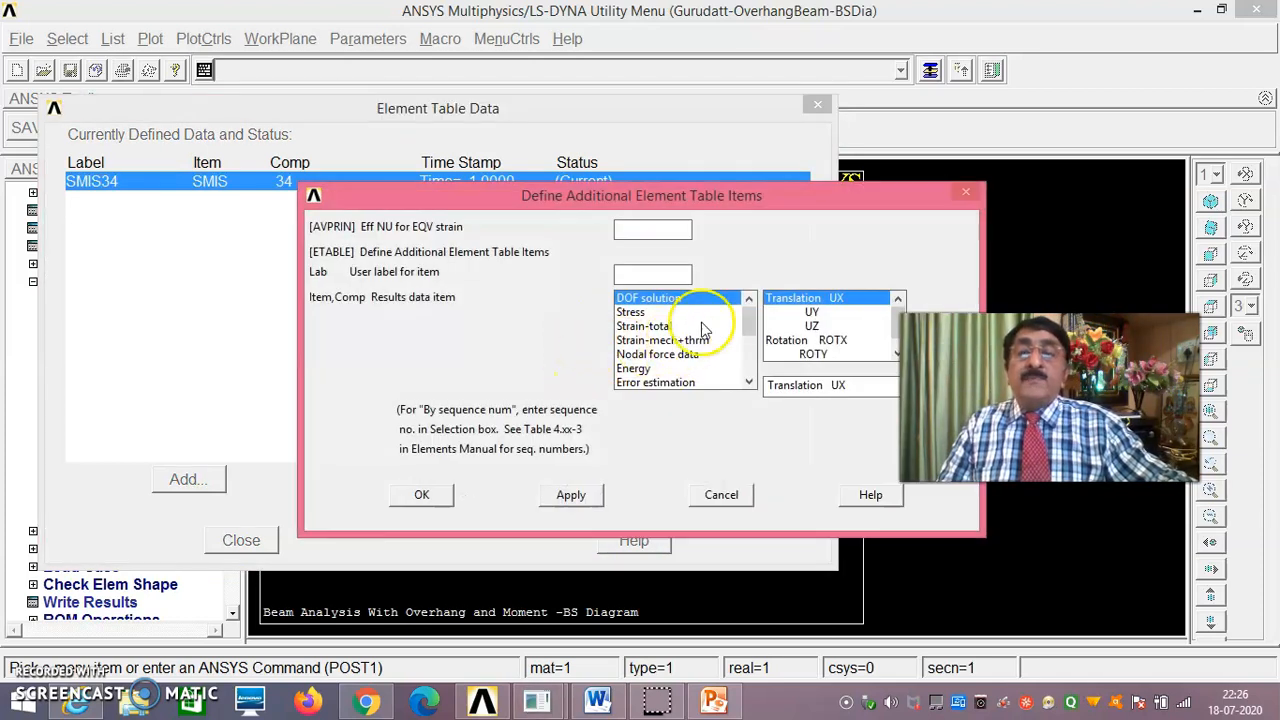
Step: Add a second element table item by sequence number with SMISC, 39 and close the element table data
{"action": "left_click_drag", "start_coordinate": [752, 331], "coordinate": [737, 385]}
{"action": "left_click", "coordinate": [700, 383]}
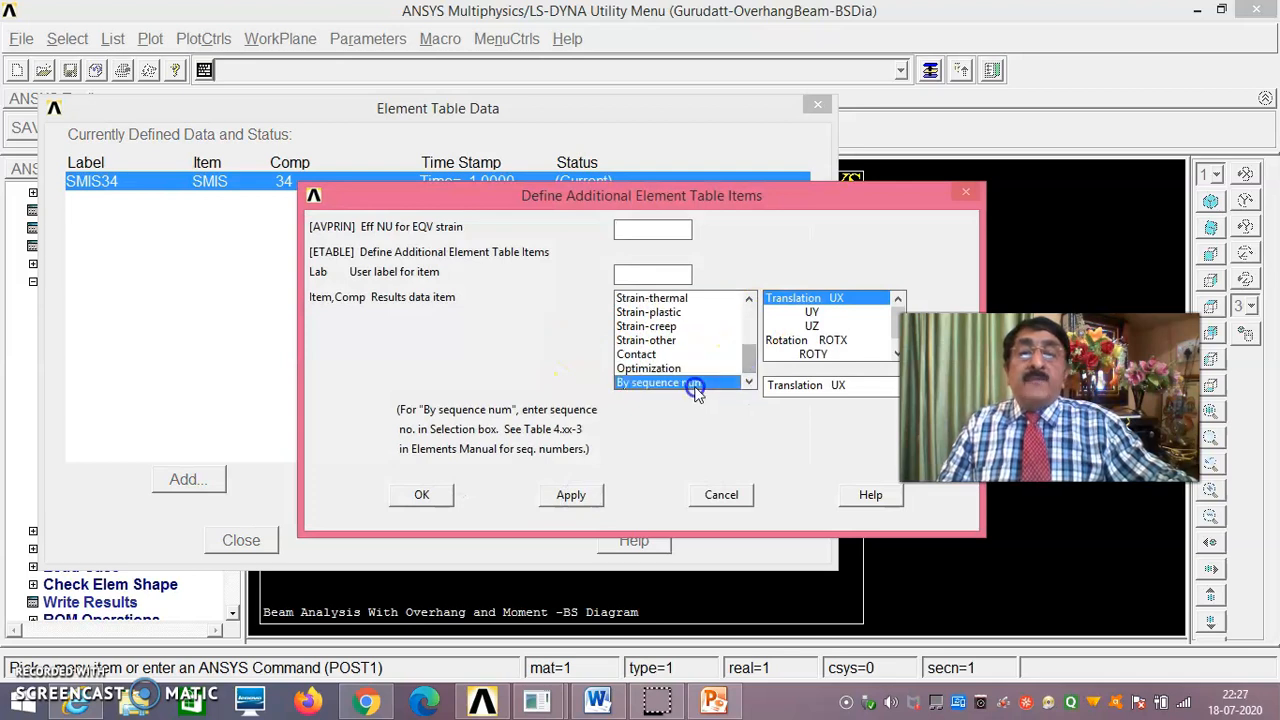
{"action": "left_click", "coordinate": [815, 388]}
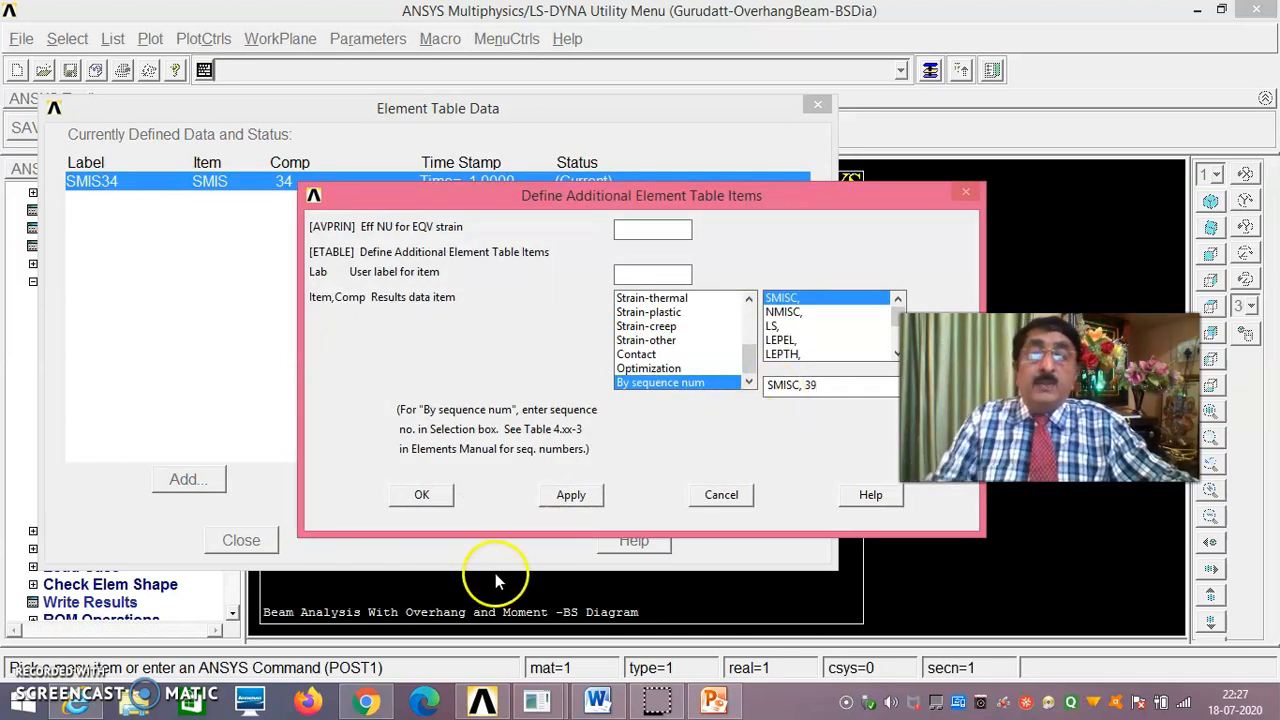
{"action": "left_click", "coordinate": [421, 494]}
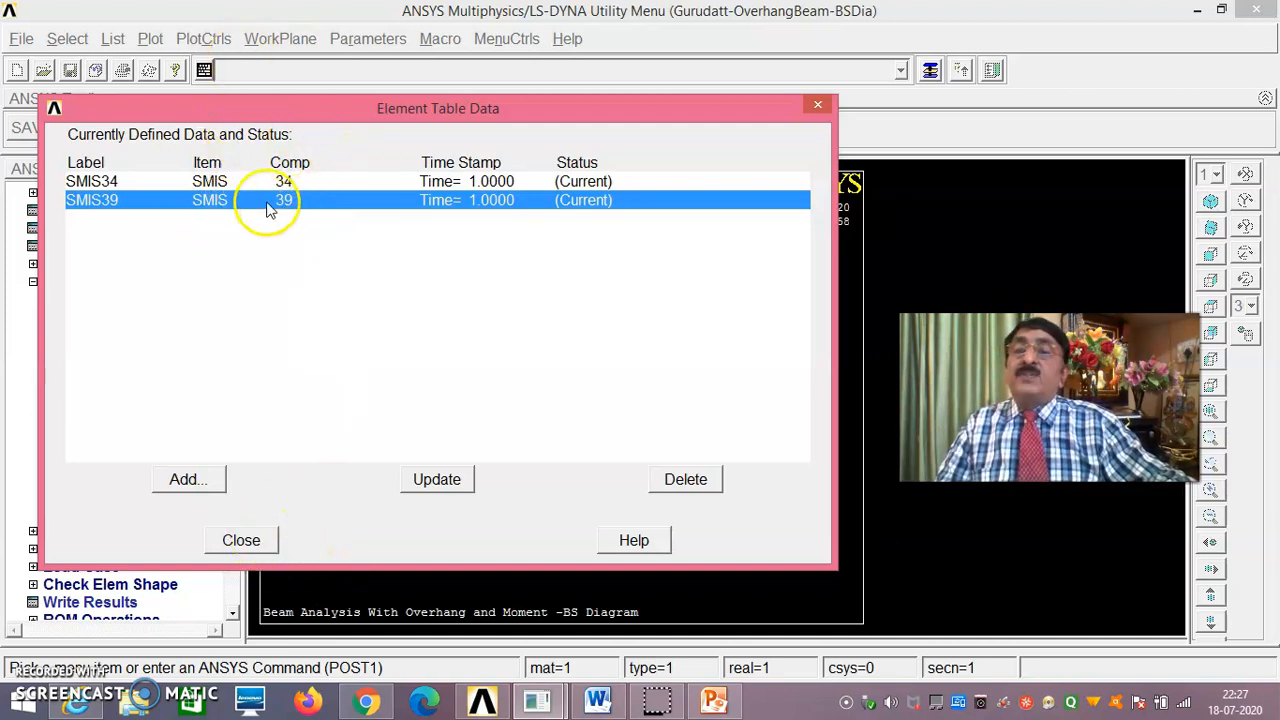
{"action": "left_click", "coordinate": [241, 541]}
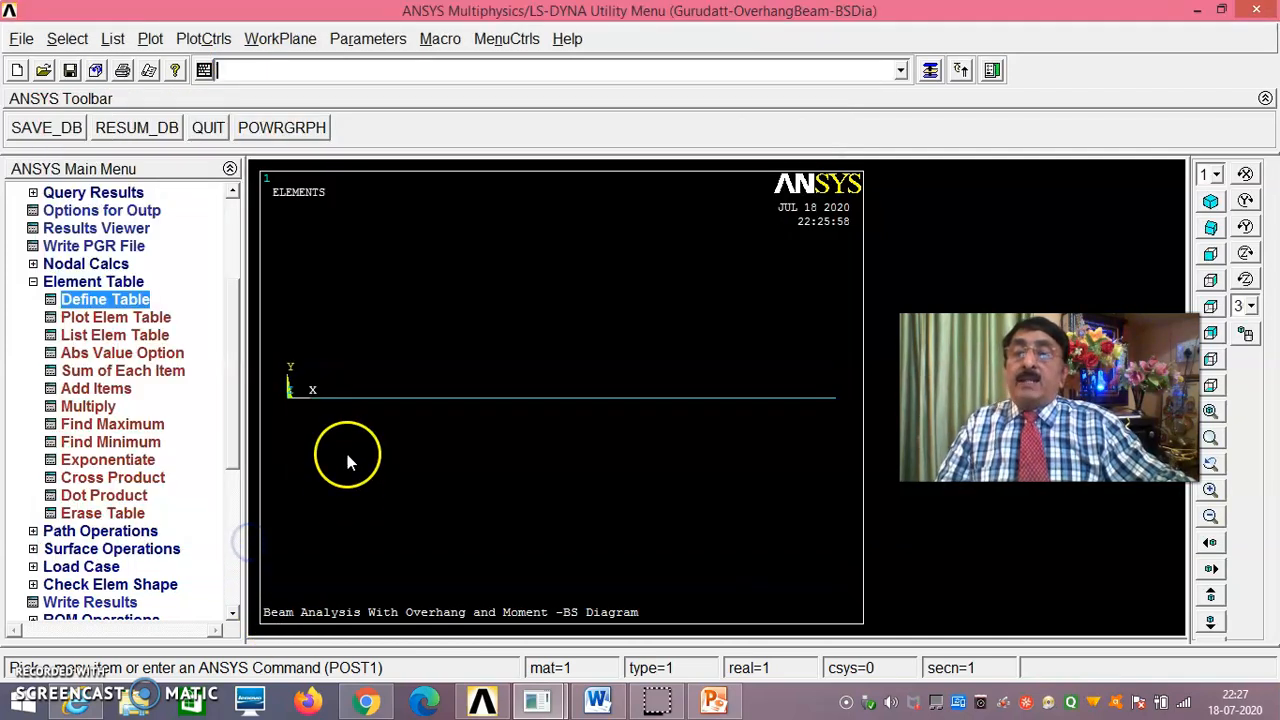
Step: Plot the line-element results on the undeformed shape with SMIS34 at node I and SMIS39 at node J
{"action": "scroll", "coordinate": [231, 310], "scroll_direction": "up", "scroll_amount": 2}
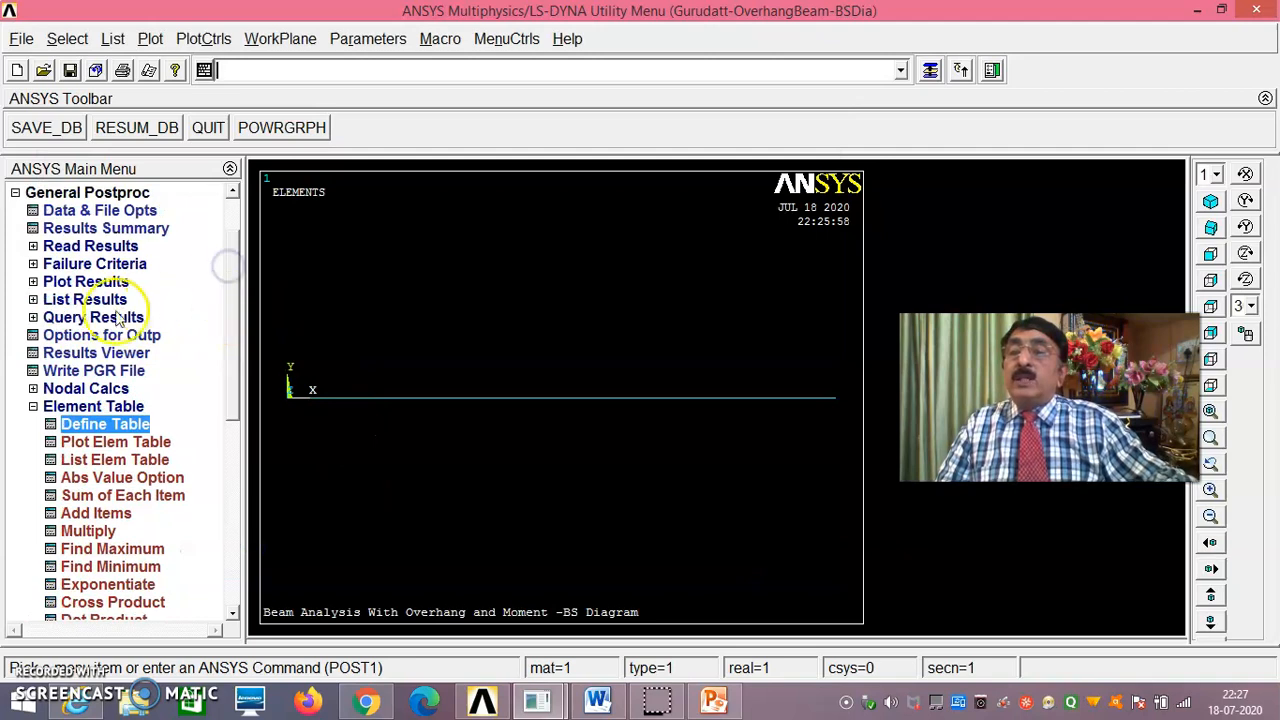
{"action": "left_click", "coordinate": [100, 283]}
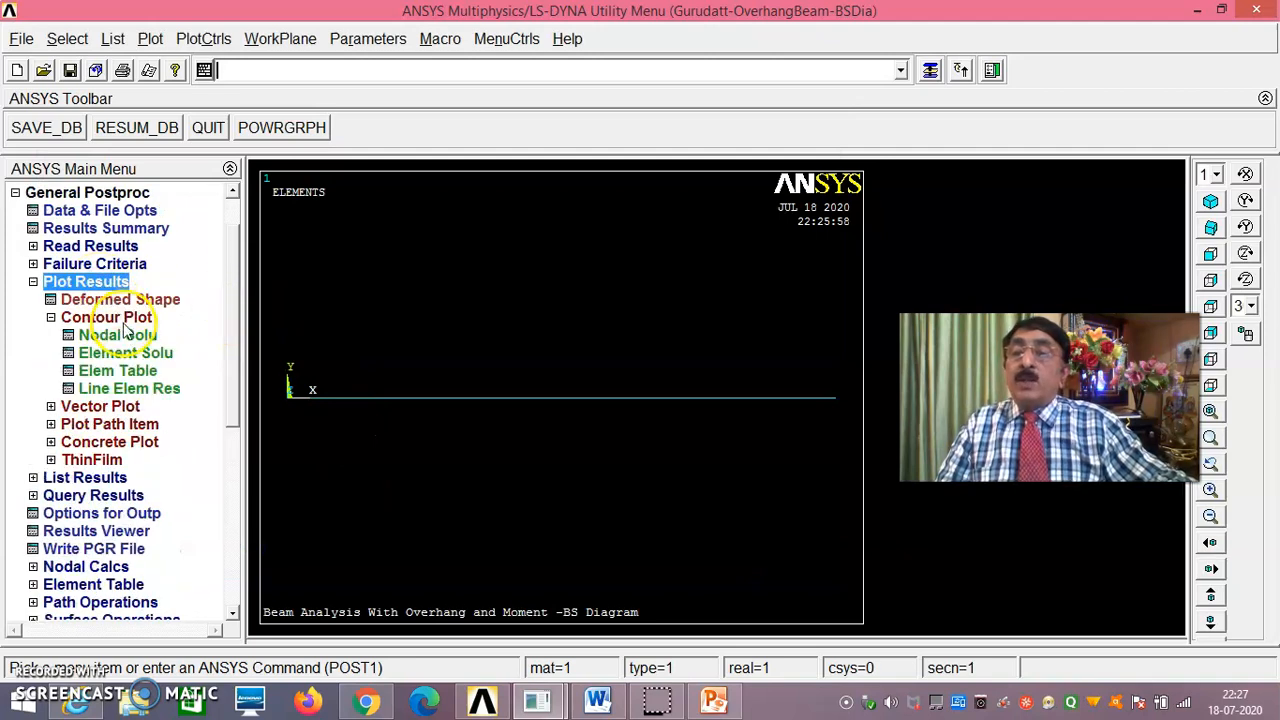
{"action": "left_click", "coordinate": [142, 389]}
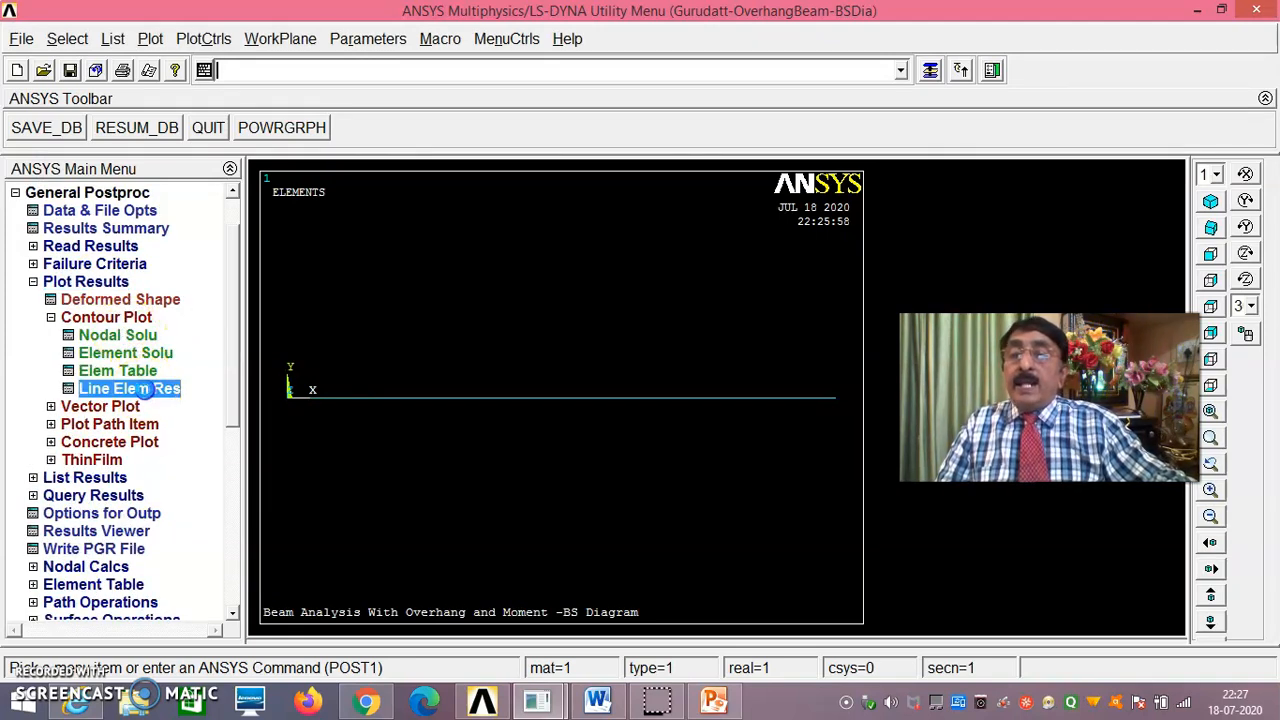
{"action": "left_click", "coordinate": [789, 303]}
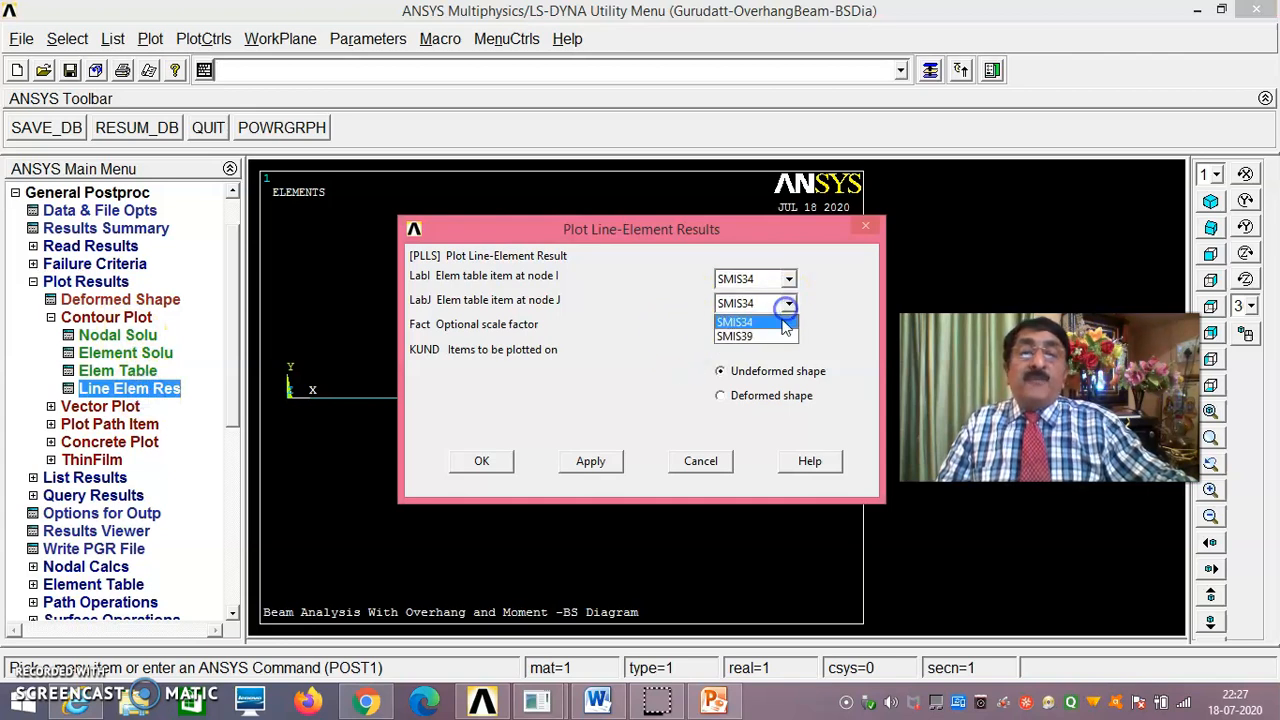
{"action": "left_click", "coordinate": [782, 331]}
{"action": "left_click", "coordinate": [481, 461]}
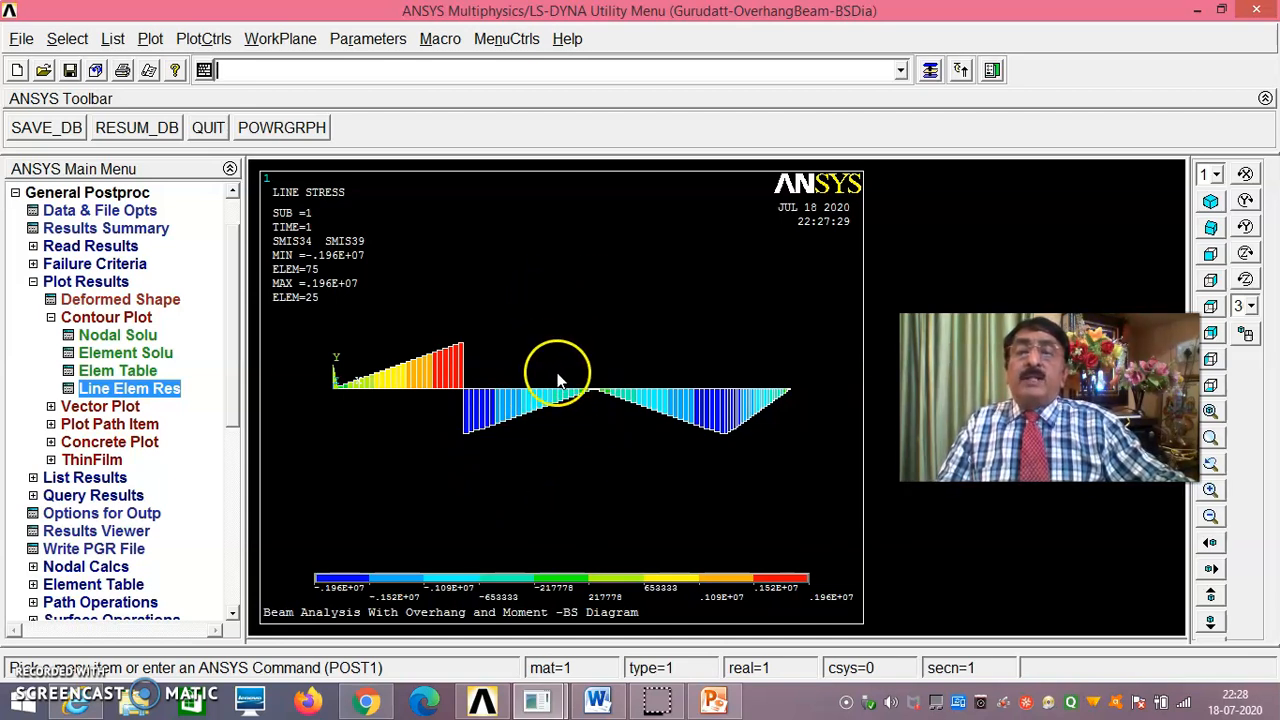
{"action": "left_click", "coordinate": [203, 38]}
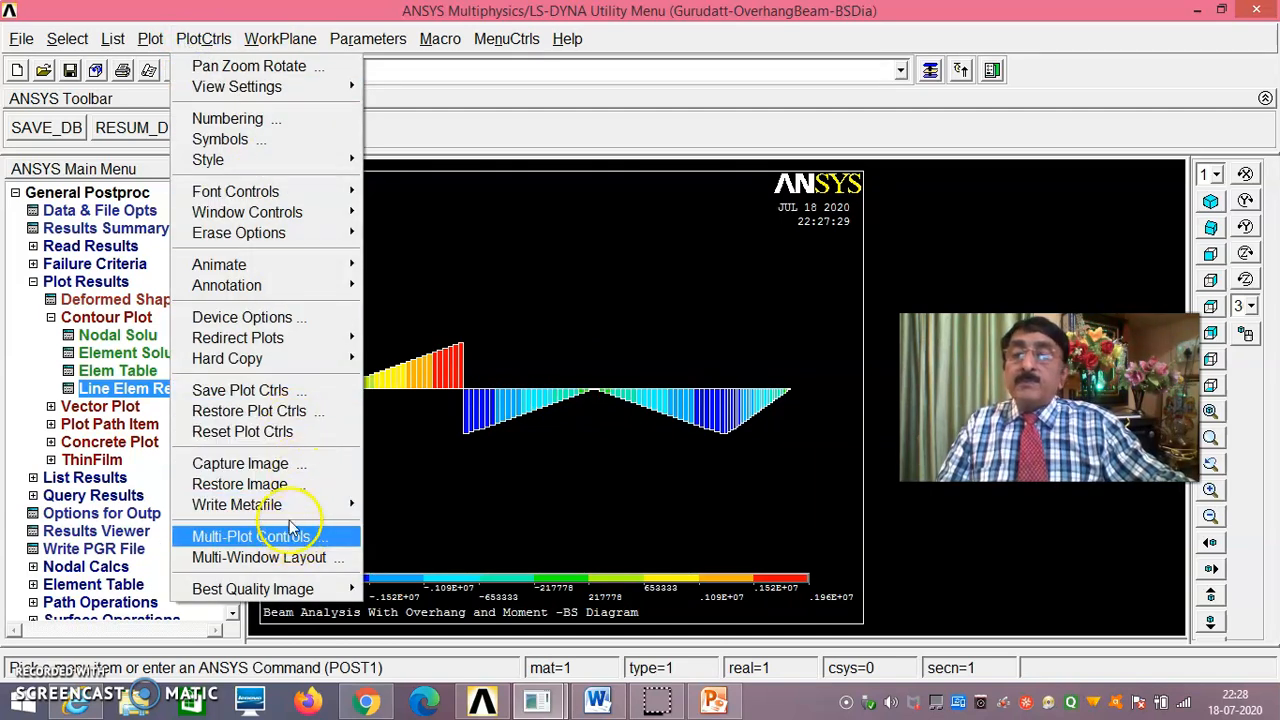
{"action": "mouse_move", "coordinate": [295, 504]}
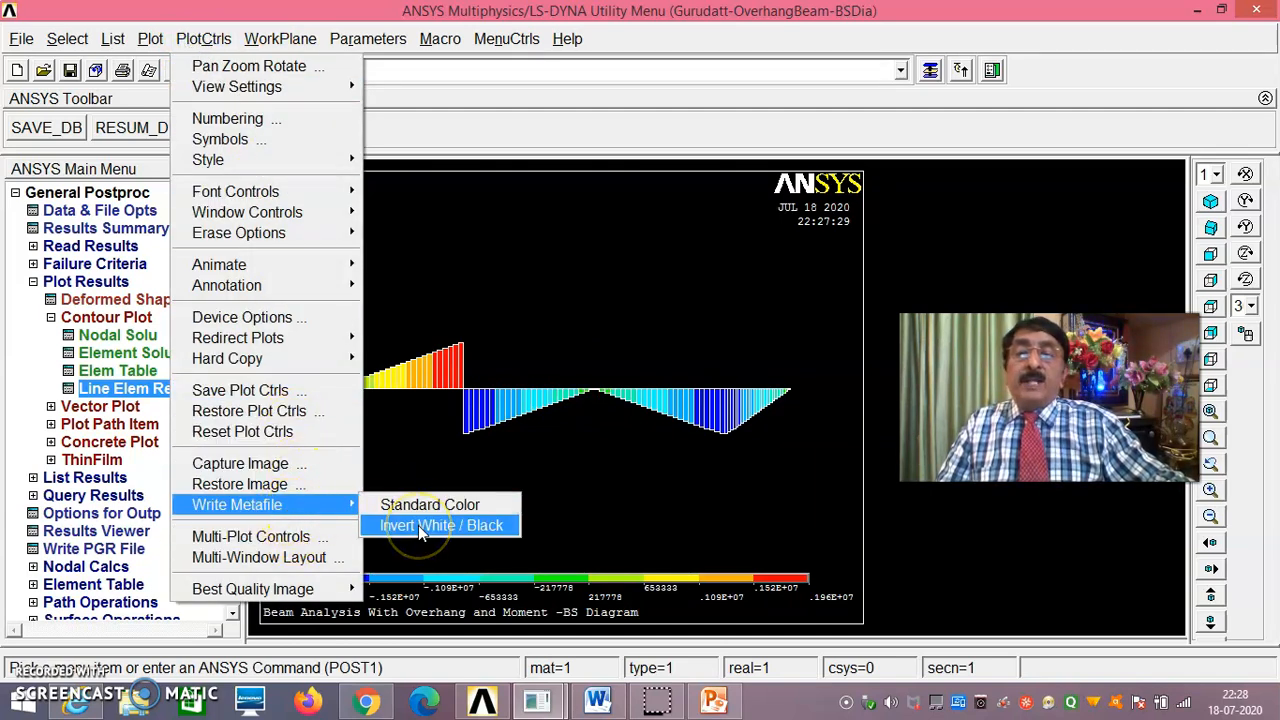
{"action": "left_click", "coordinate": [429, 452]}
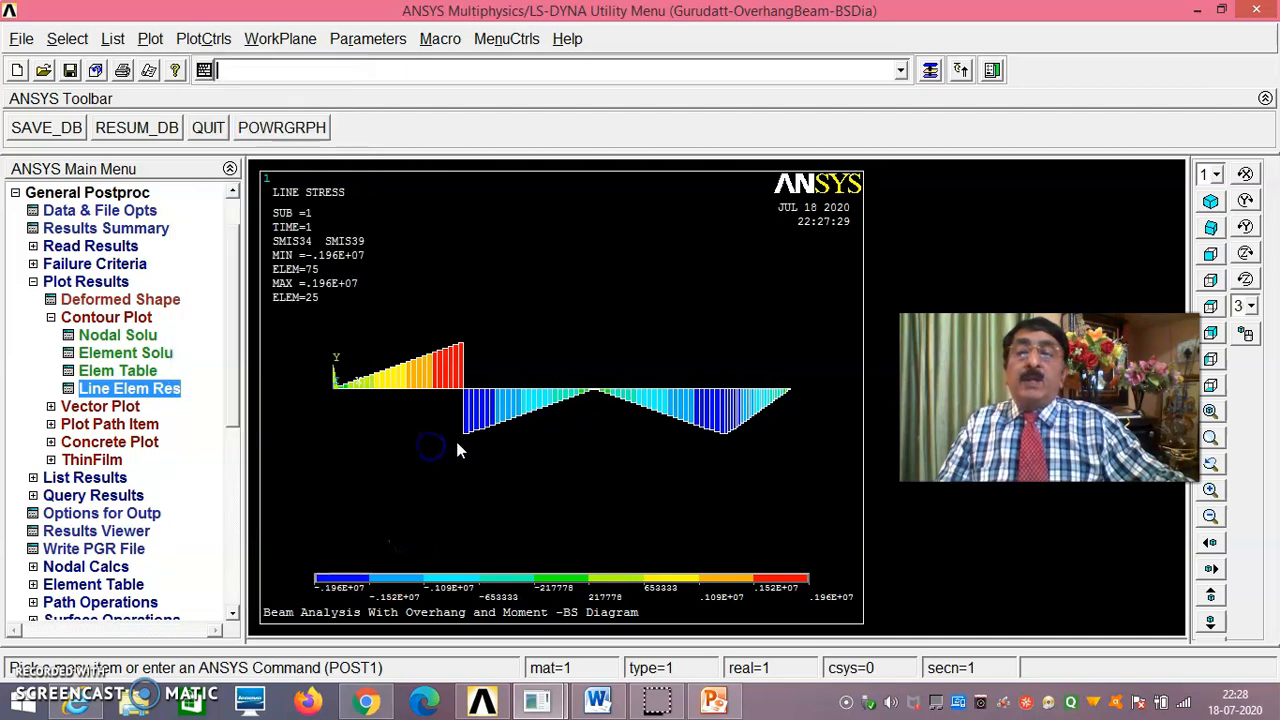
{"action": "left_click", "coordinate": [556, 472]}
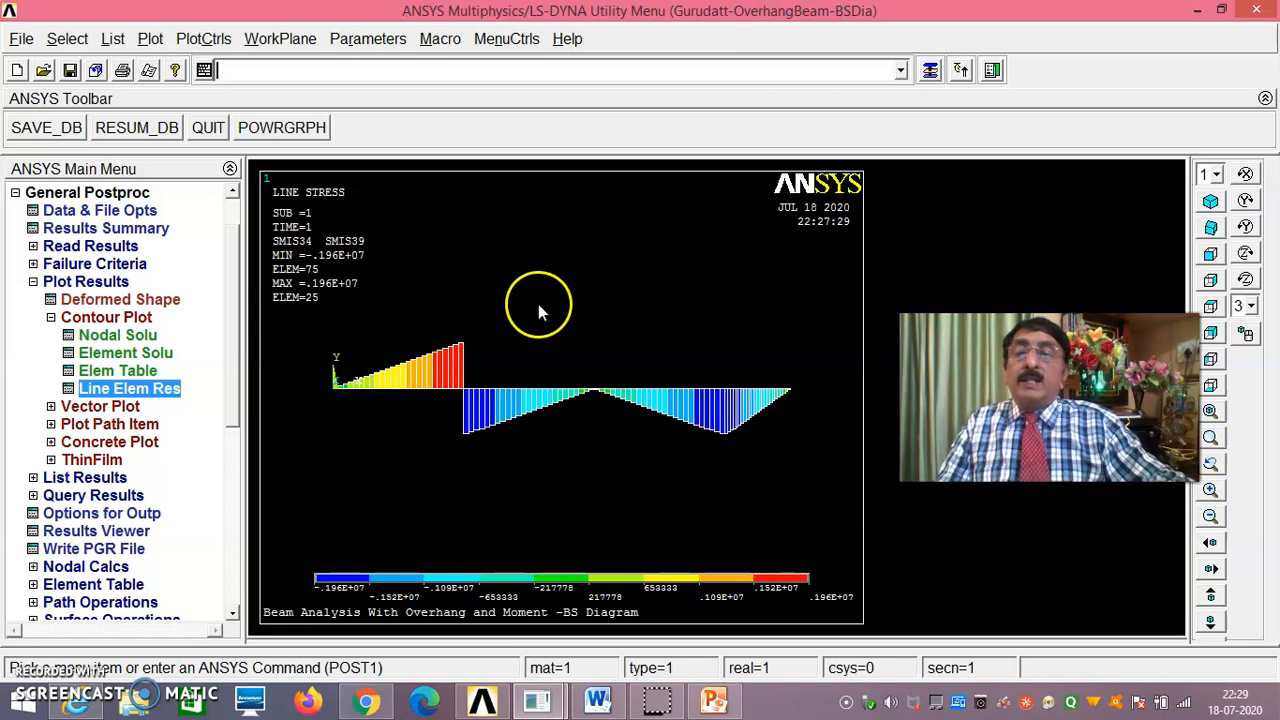
Step: Plot the beam's deformed shape together with the undeformed shape
{"action": "left_click", "coordinate": [152, 305]}
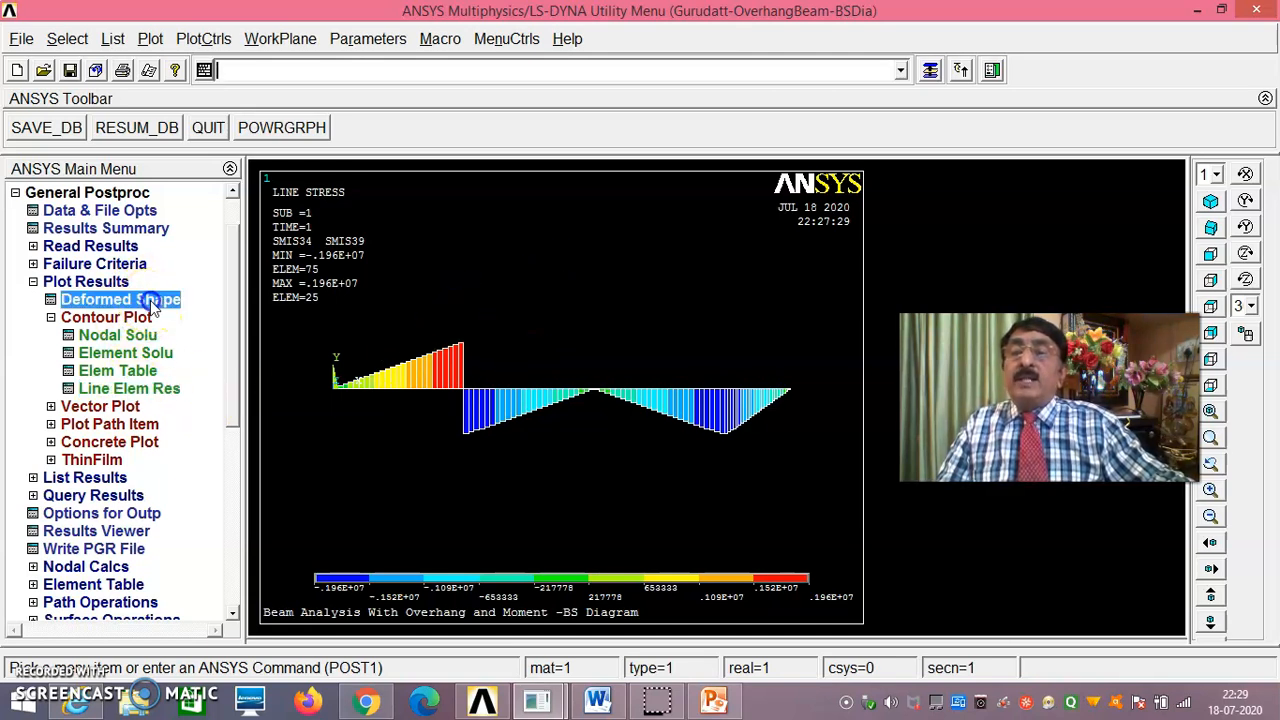
{"action": "left_click", "coordinate": [752, 352]}
{"action": "left_click", "coordinate": [498, 434]}
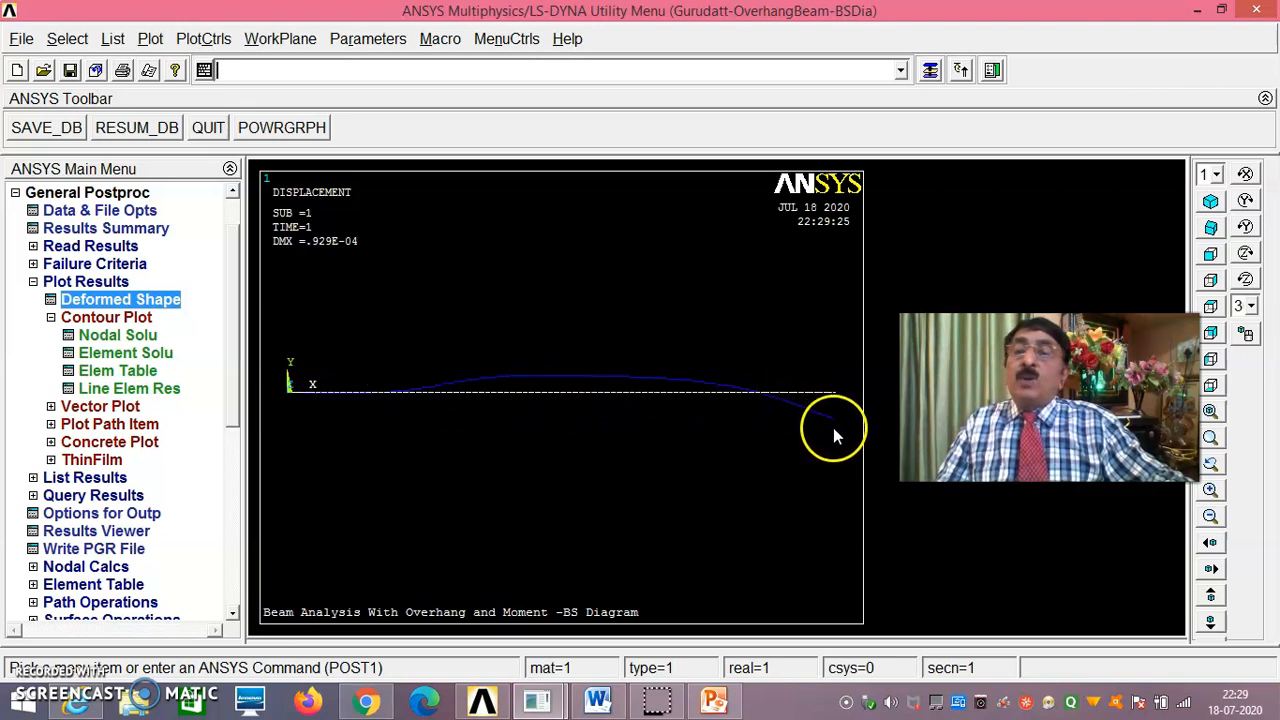
{"action": "left_click", "coordinate": [203, 38]}
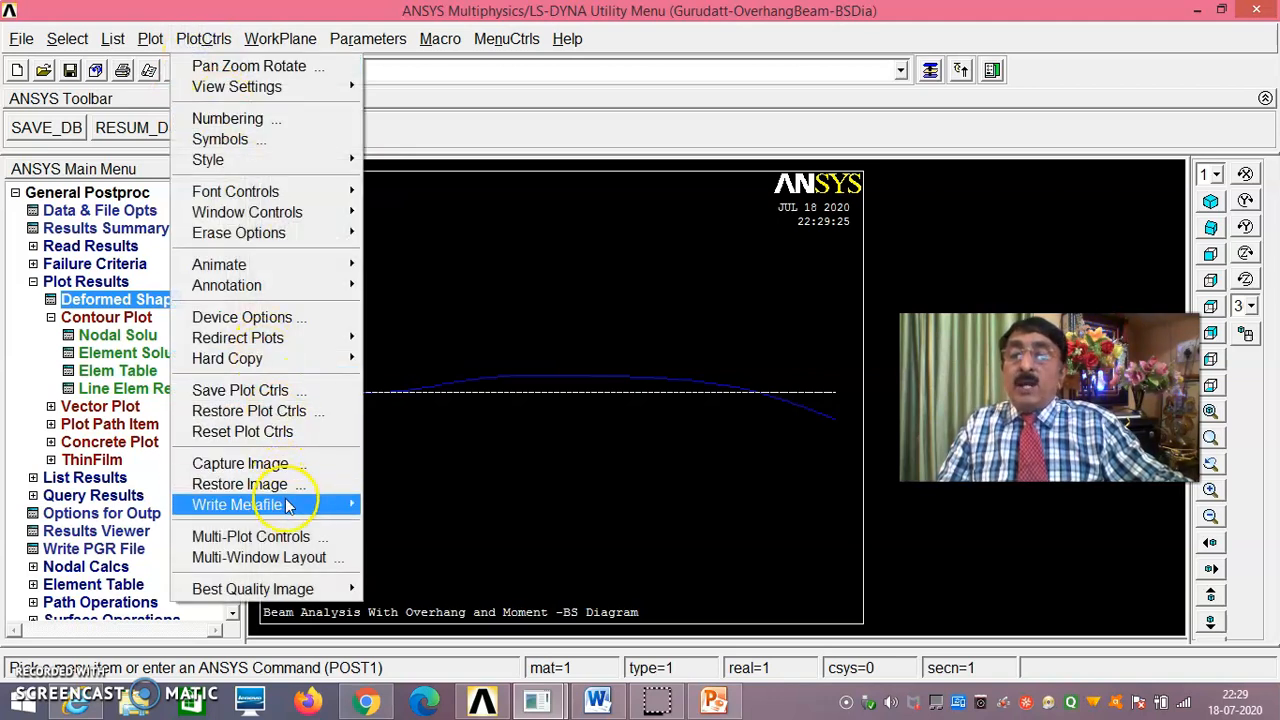
{"action": "mouse_move", "coordinate": [294, 508]}
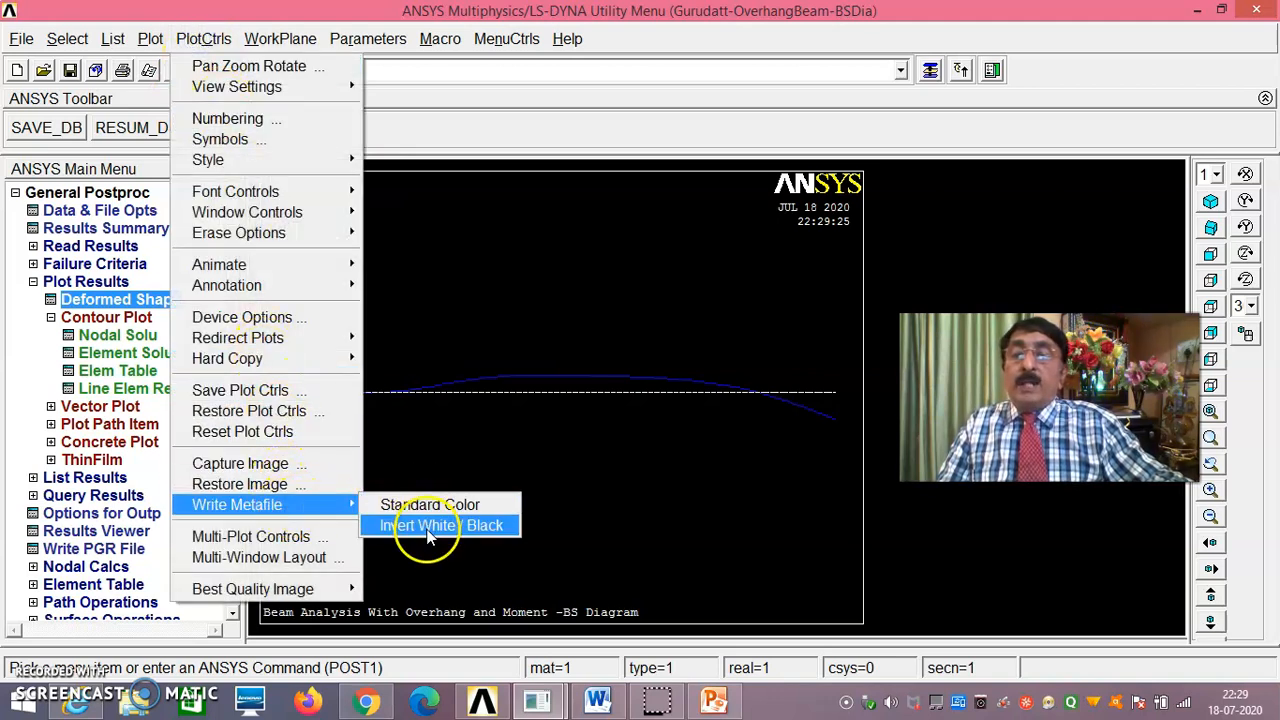
{"action": "left_click", "coordinate": [661, 474]}
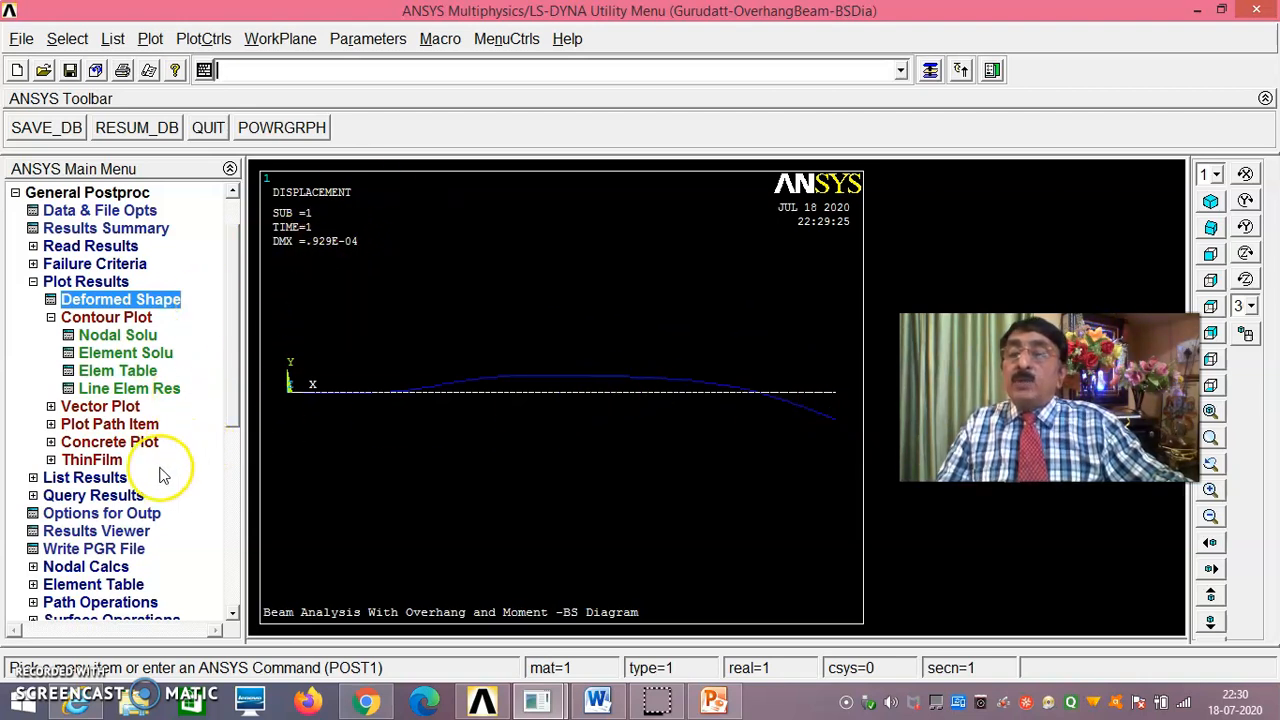
Step: List the nodal DOF solution for displacement vector sum, examine the maximum absolute values at its end, and close the listing
{"action": "left_click", "coordinate": [110, 479]}
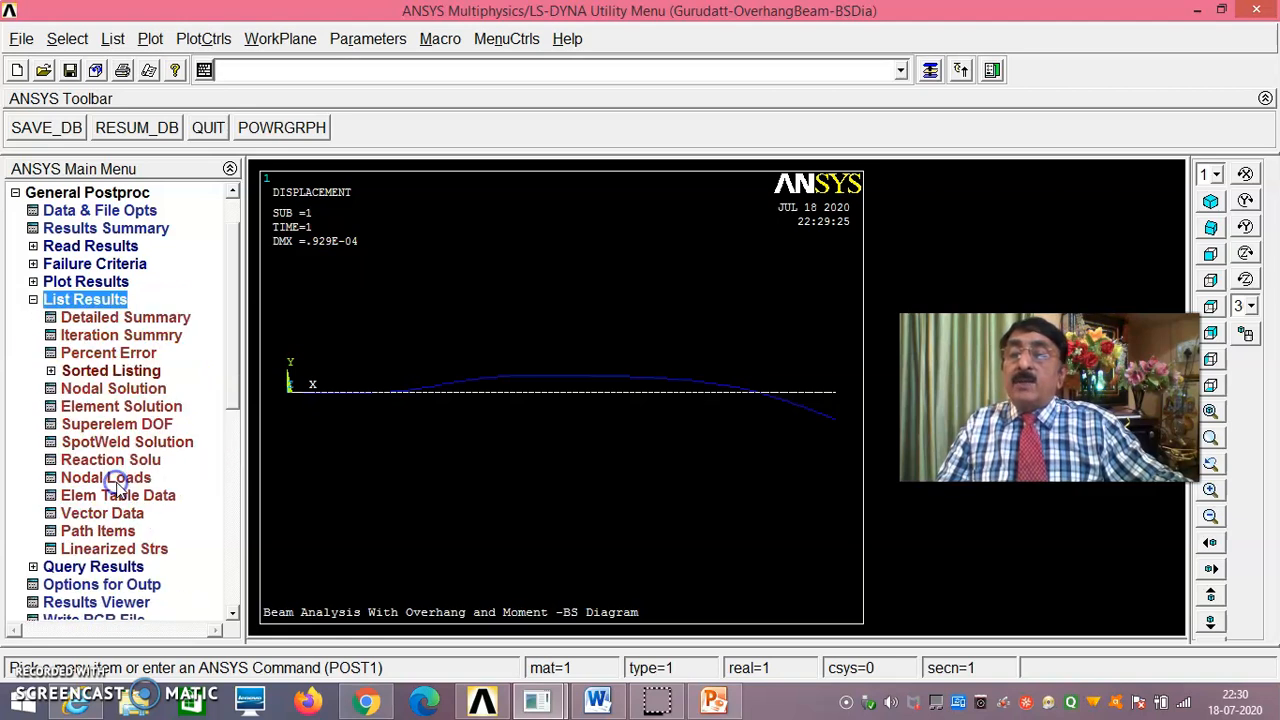
{"action": "left_click", "coordinate": [128, 396]}
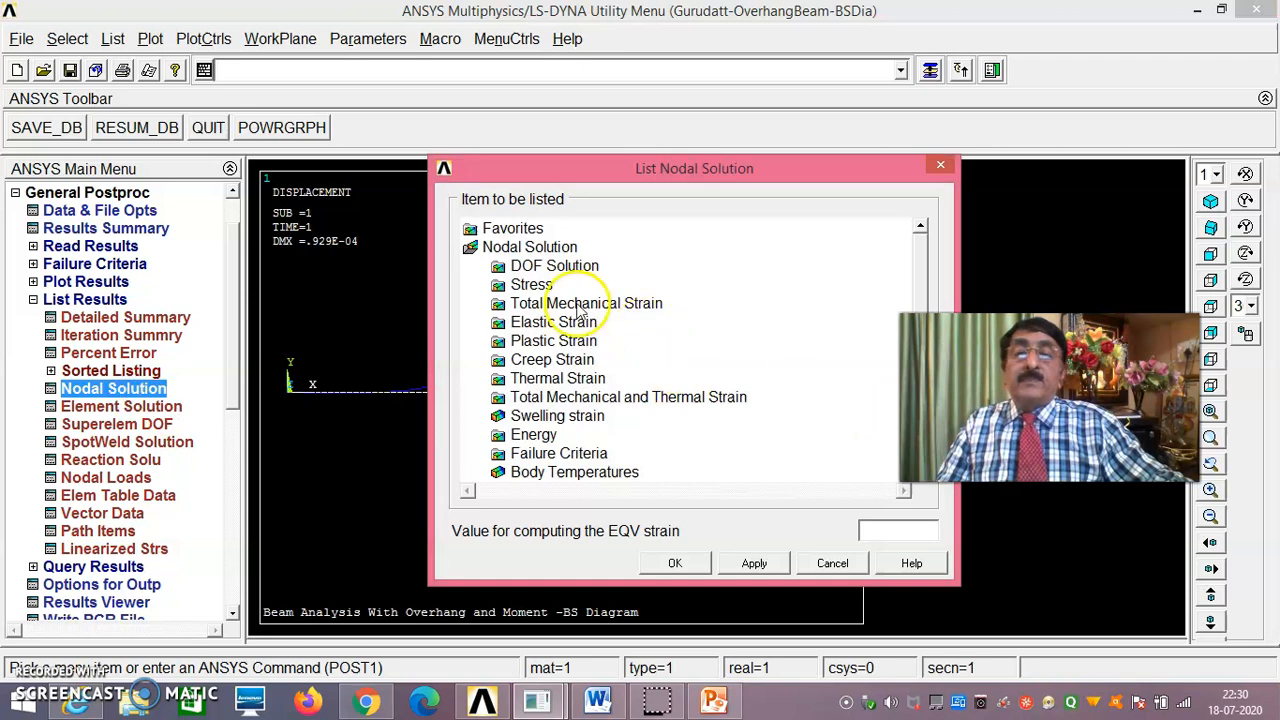
{"action": "left_click", "coordinate": [555, 266]}
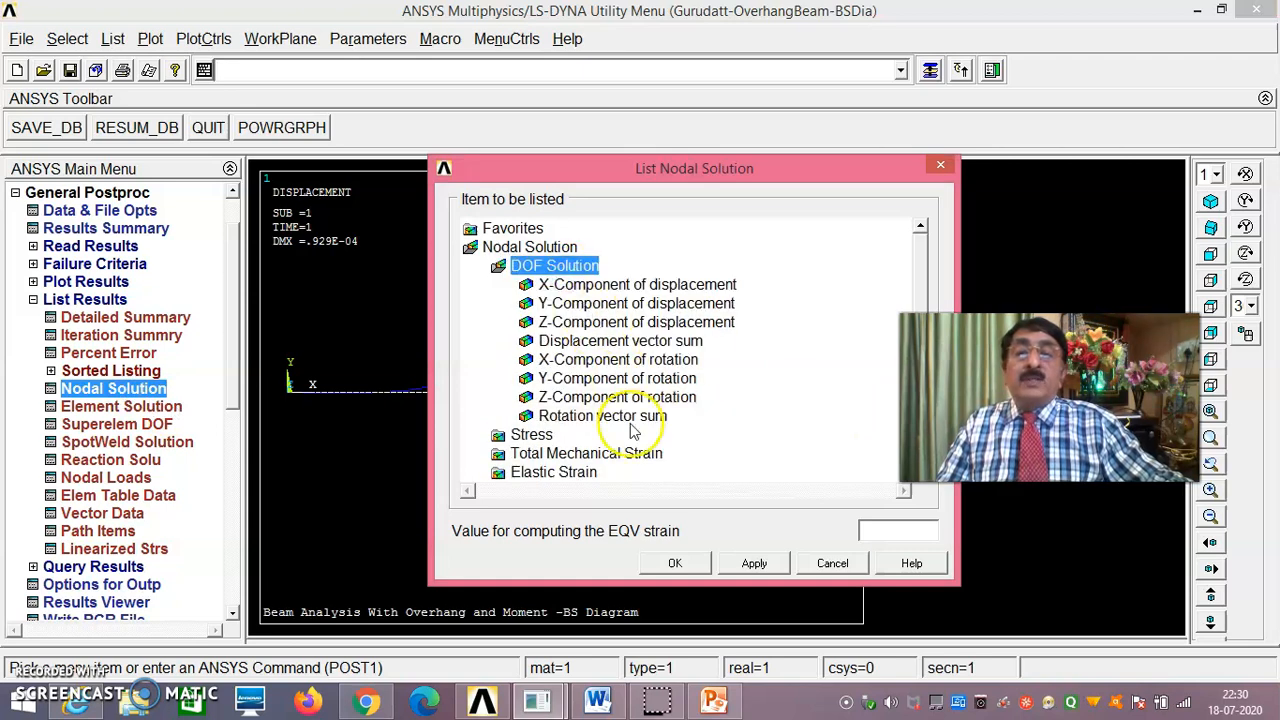
{"action": "left_click", "coordinate": [596, 340]}
{"action": "left_click", "coordinate": [675, 563]}
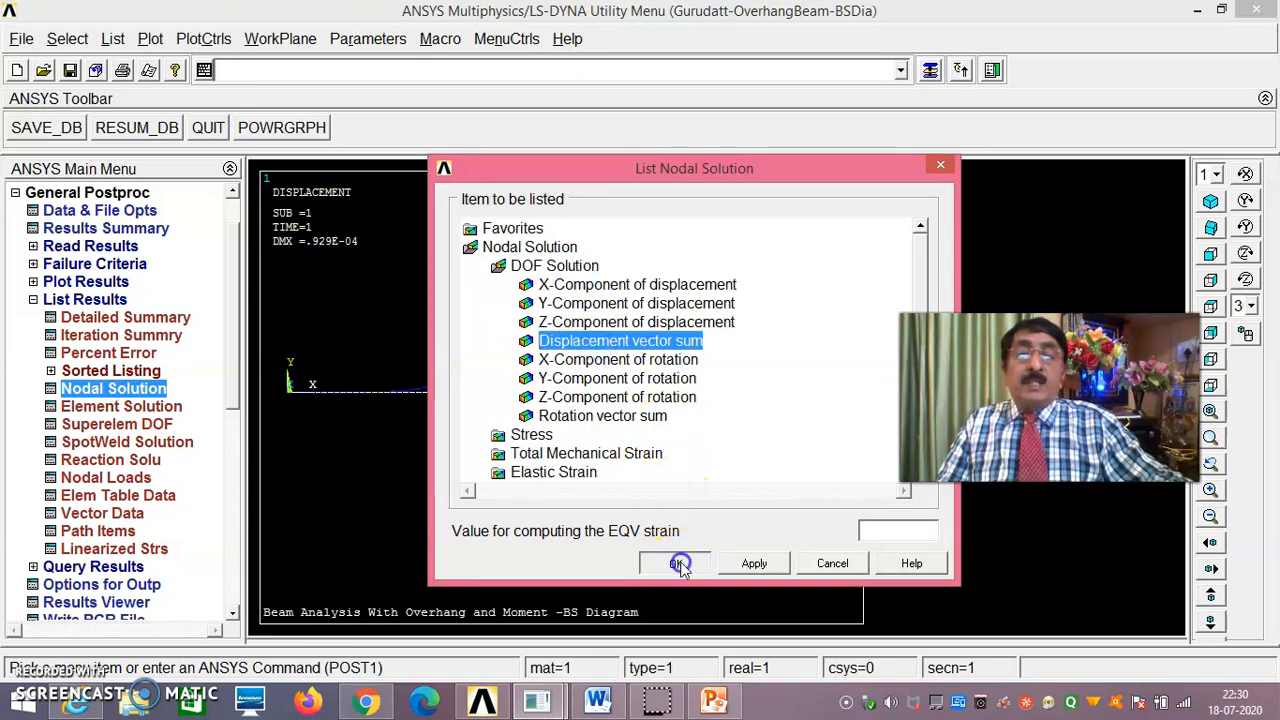
{"action": "scroll", "coordinate": [525, 398], "scroll_direction": "down", "scroll_amount": 5}
{"action": "scroll", "coordinate": [868, 280], "scroll_direction": "down", "scroll_amount": 20}
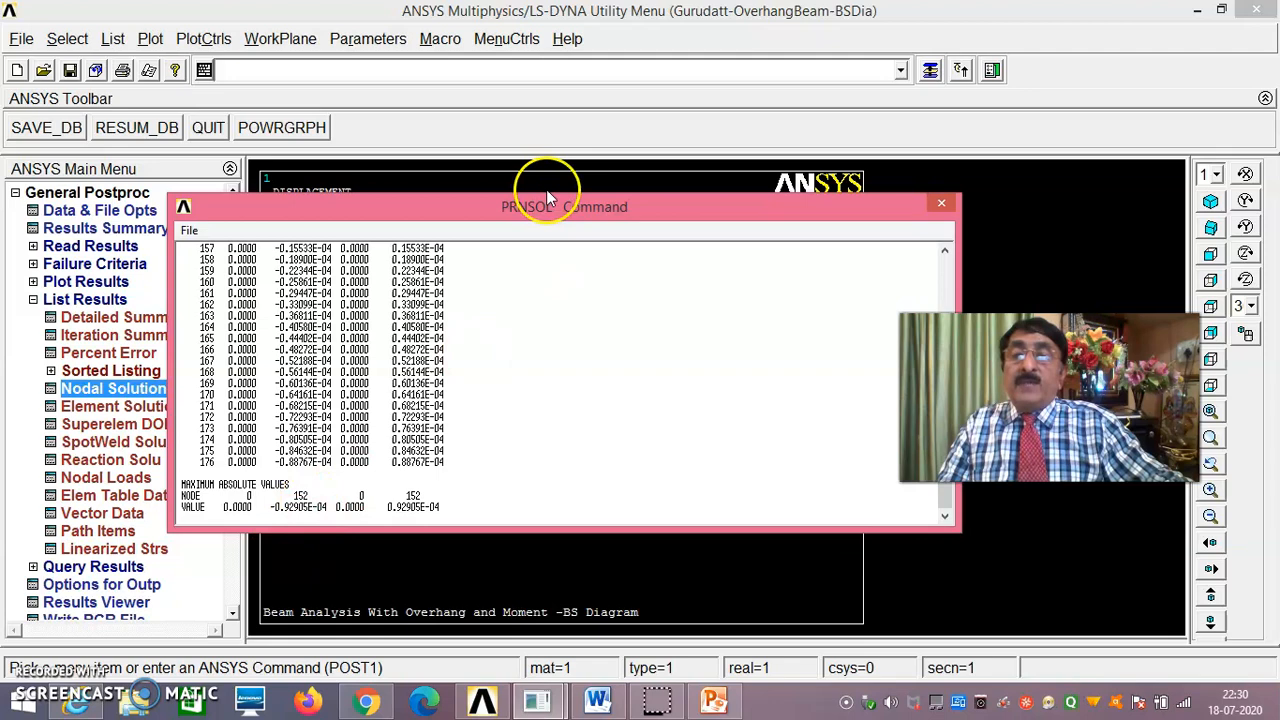
{"action": "left_click_drag", "start_coordinate": [540, 212], "coordinate": [765, 217]}
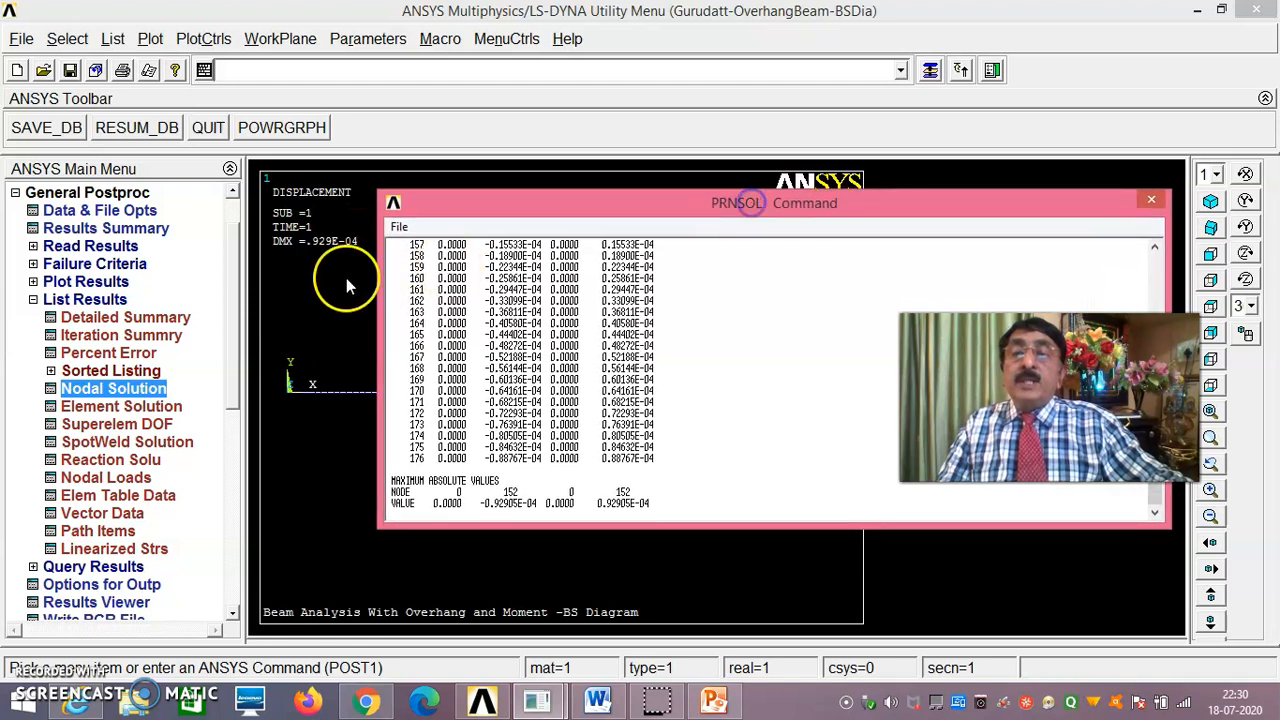
{"action": "left_click", "coordinate": [1150, 201]}
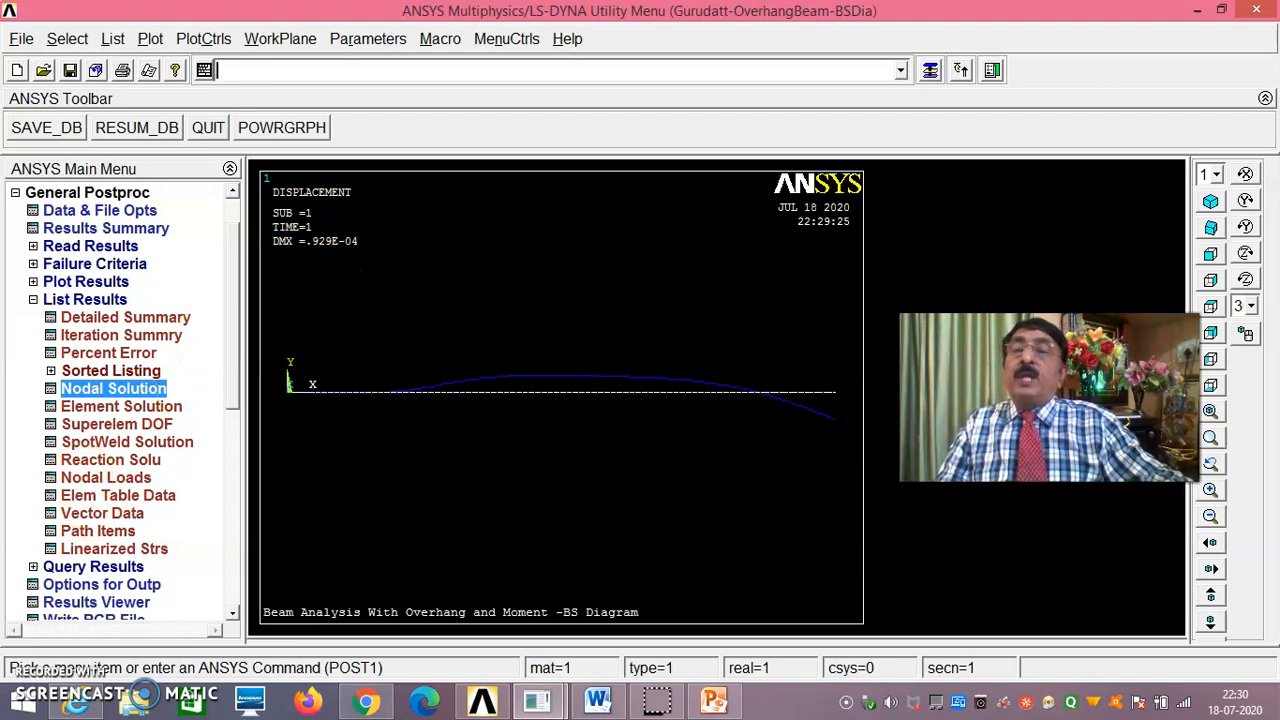
{"action": "left_click", "coordinate": [195, 38]}
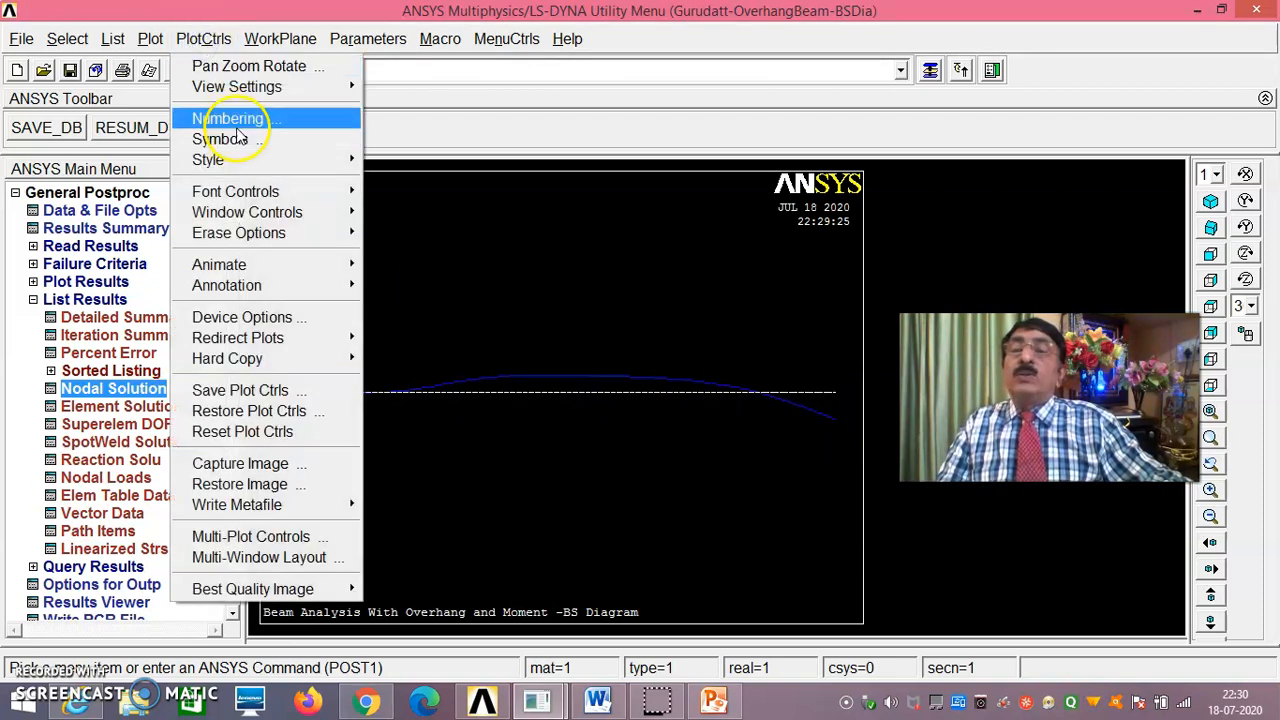
{"action": "left_click", "coordinate": [309, 120]}
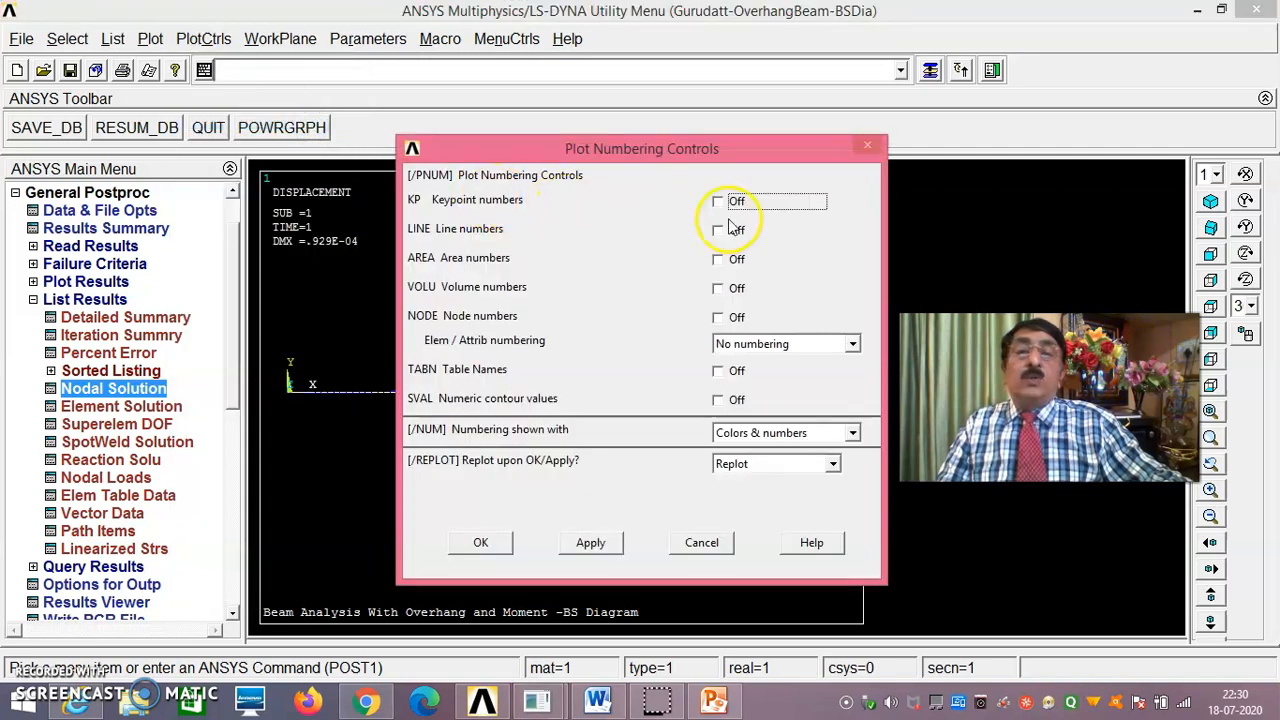
{"action": "left_click", "coordinate": [700, 543]}
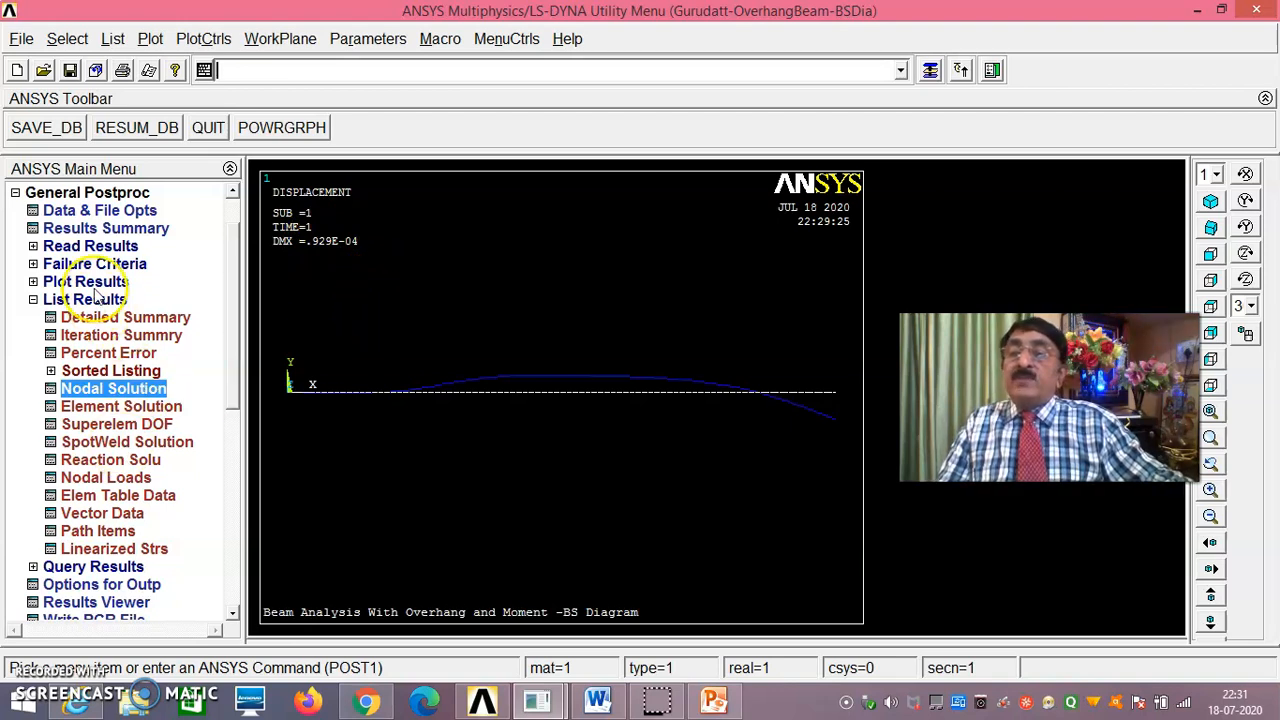
Step: List the reaction solution for all items, examine the support reactions, and close the listing
{"action": "left_click", "coordinate": [110, 459]}
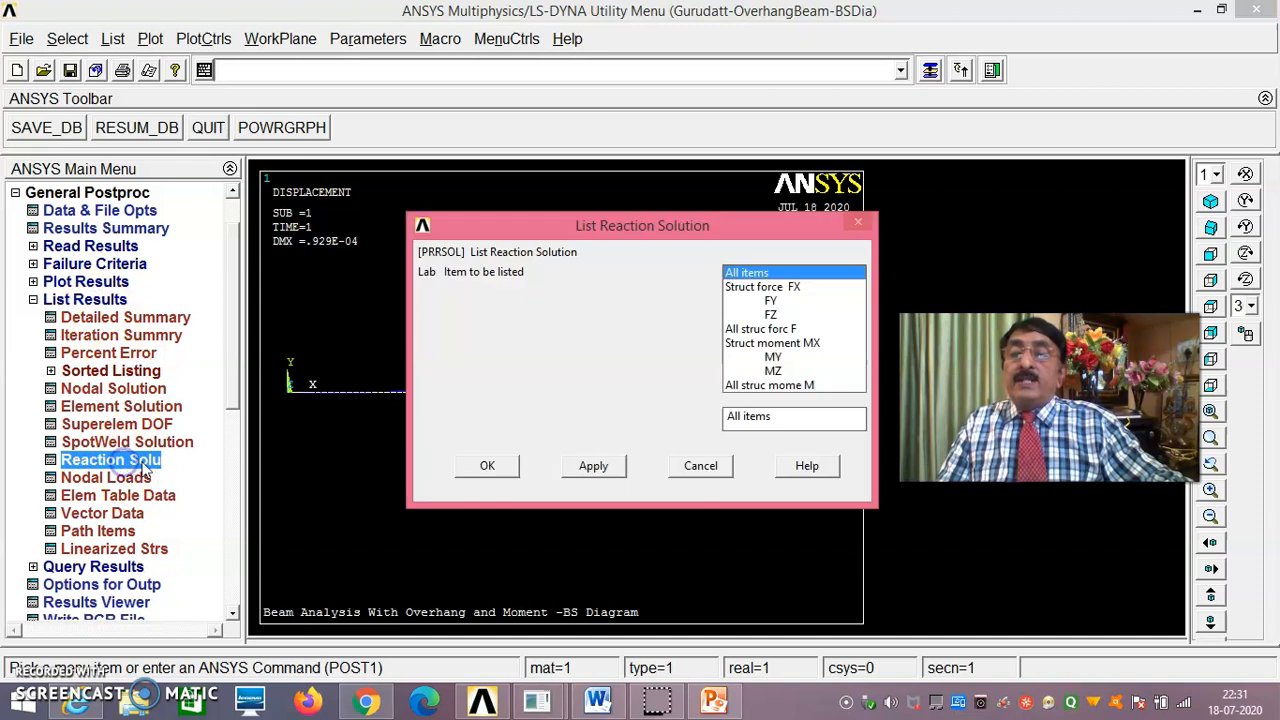
{"action": "left_click", "coordinate": [485, 465]}
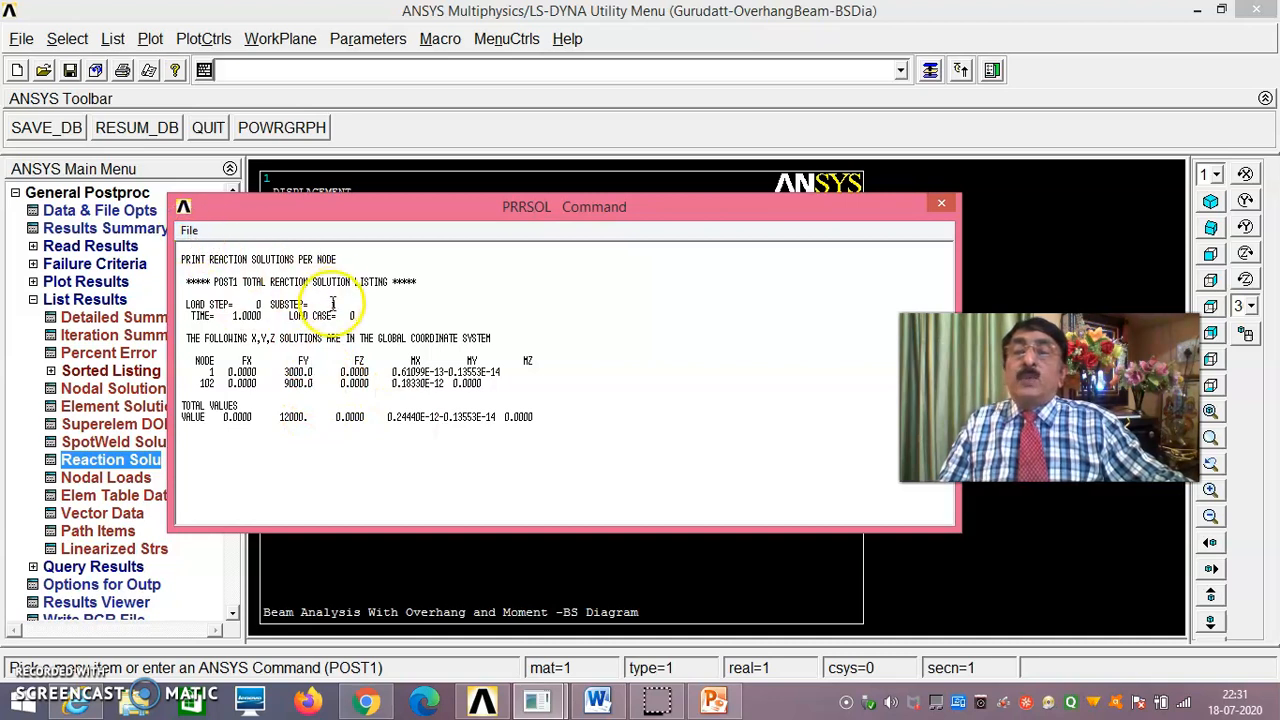
{"action": "left_click", "coordinate": [192, 233]}
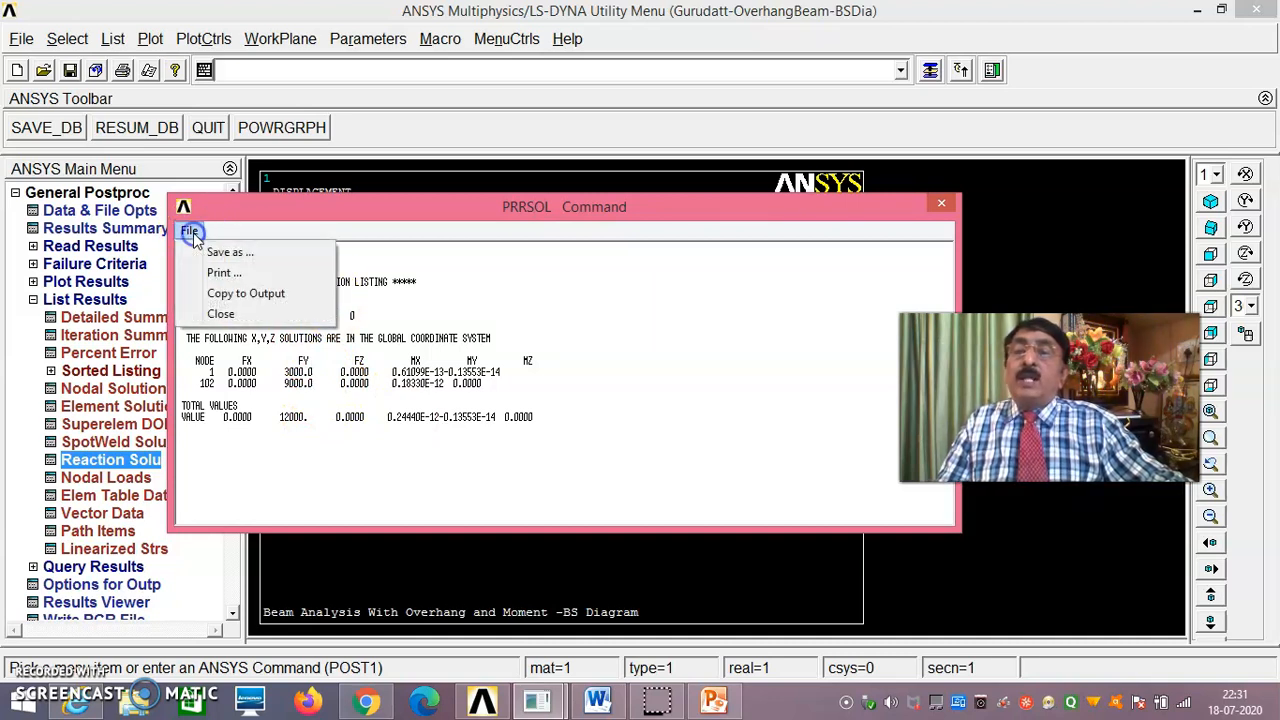
{"action": "left_click", "coordinate": [245, 309]}
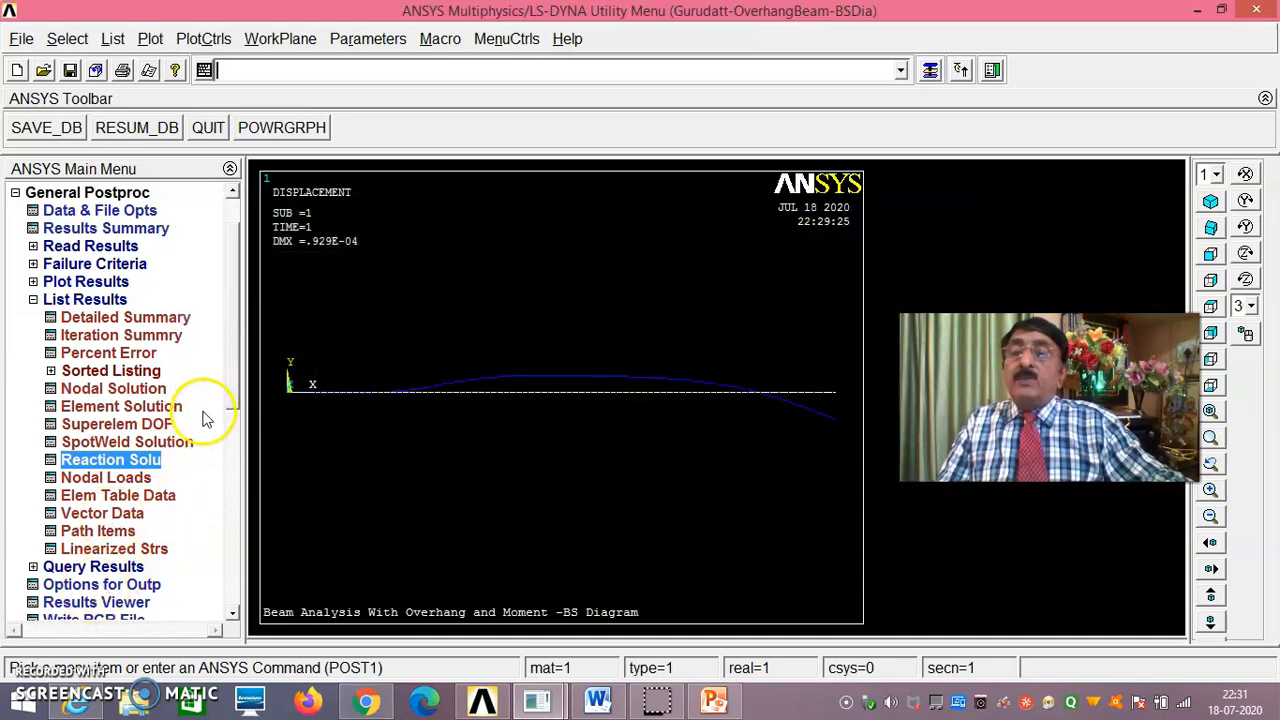
Step: Replot the deformed shape using the Def + undeformed option
{"action": "left_click", "coordinate": [125, 283]}
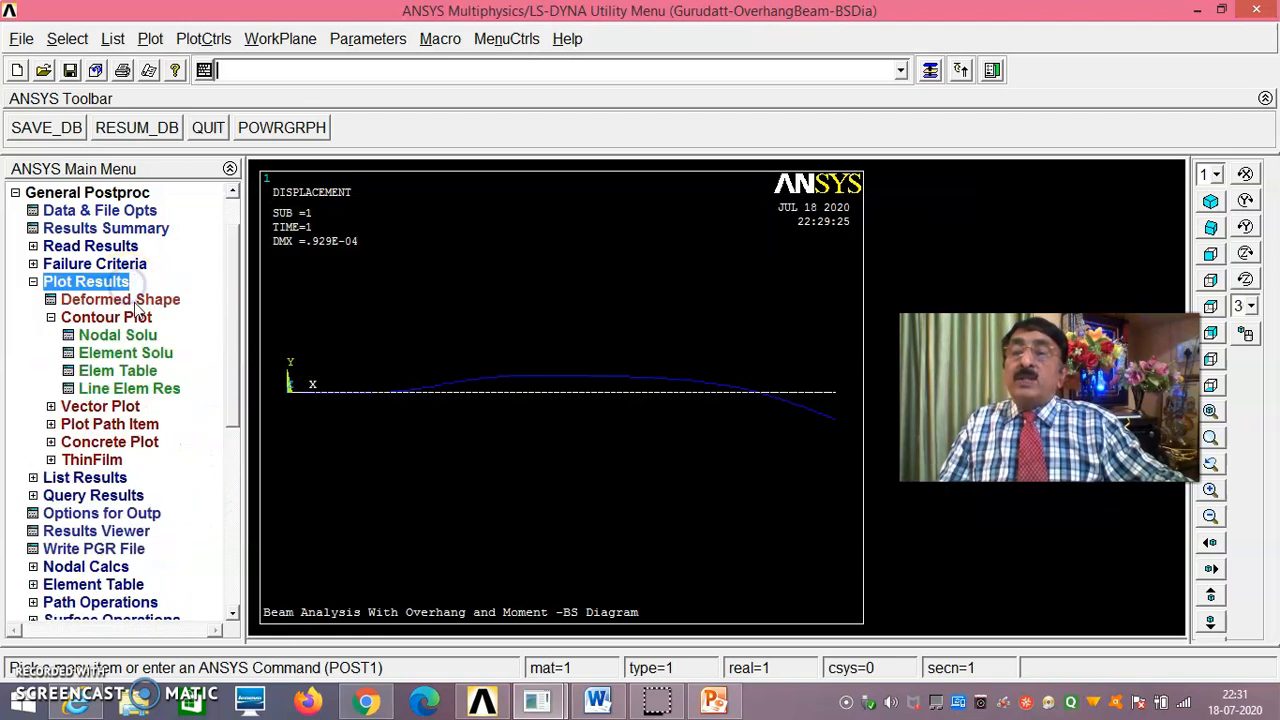
{"action": "left_click", "coordinate": [118, 299]}
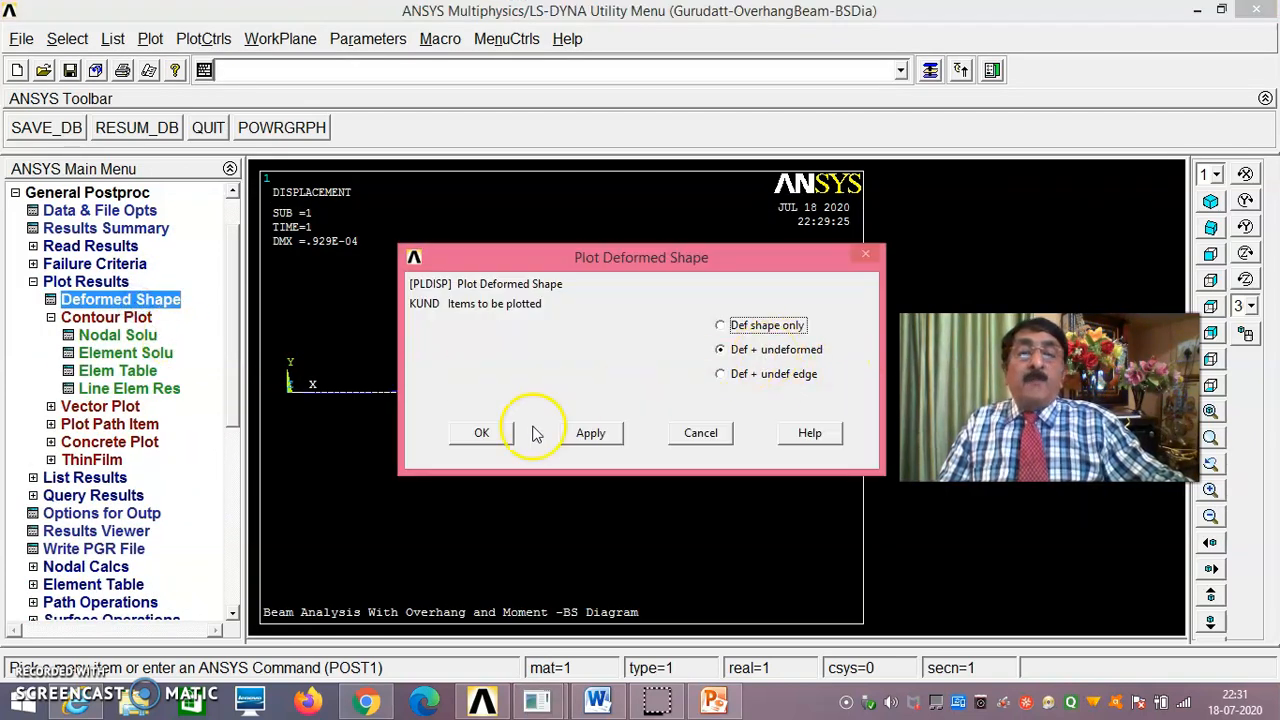
{"action": "left_click", "coordinate": [481, 433]}
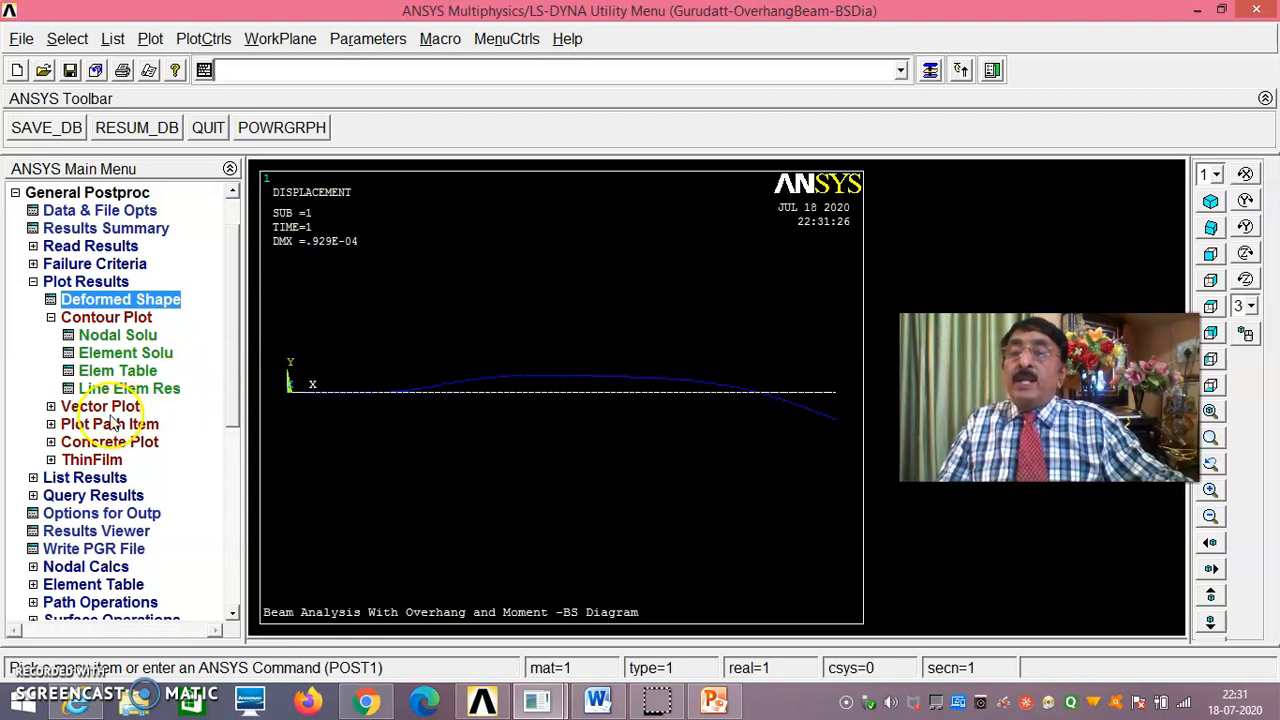
Step: Plot the line-element results on the undeformed shape with SMIS34 at node I and SMIS39 at node J
{"action": "left_click", "coordinate": [158, 389]}
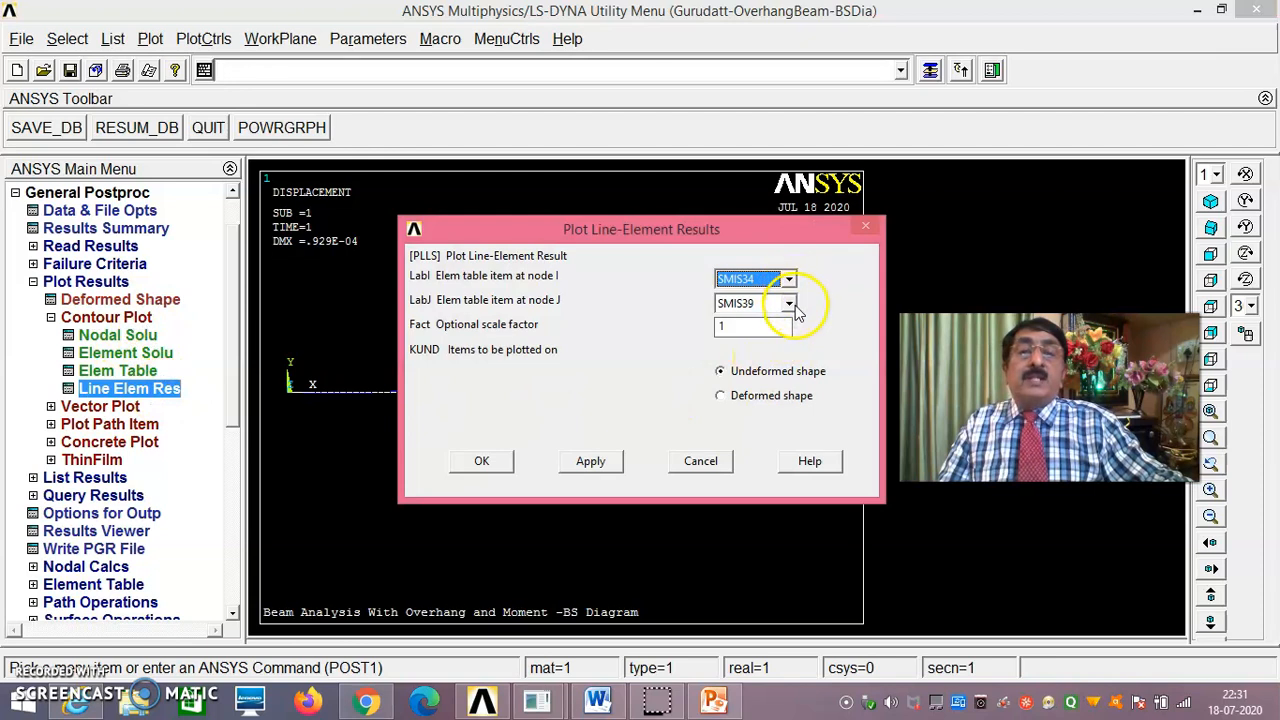
{"action": "left_click", "coordinate": [478, 462]}
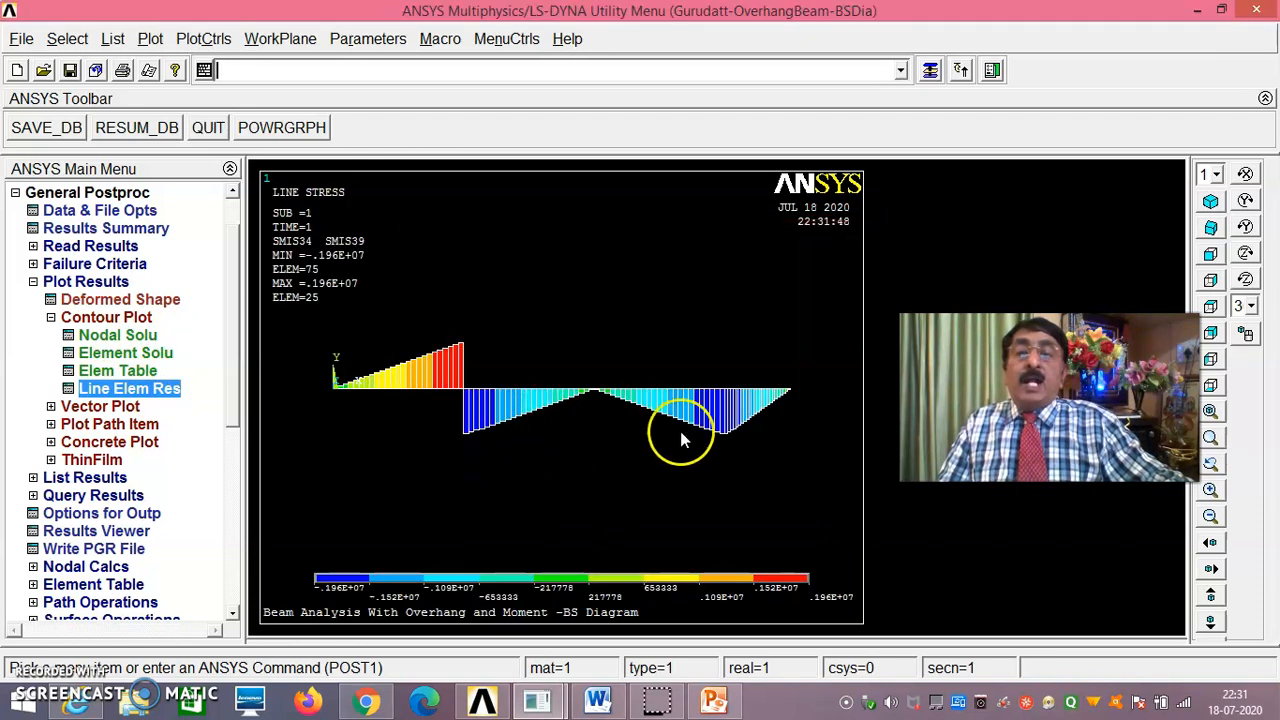